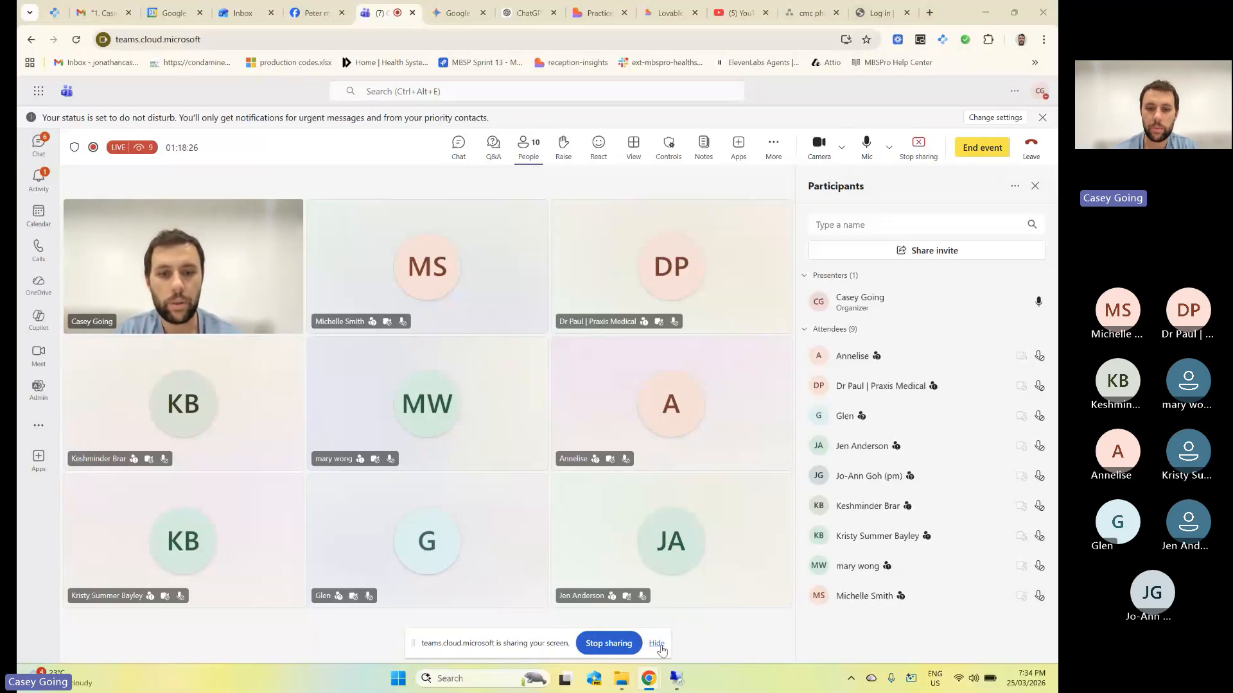
# Hide the Teams screen-sharing notification bar to show the full participant grid.
pyautogui.click(659, 645)
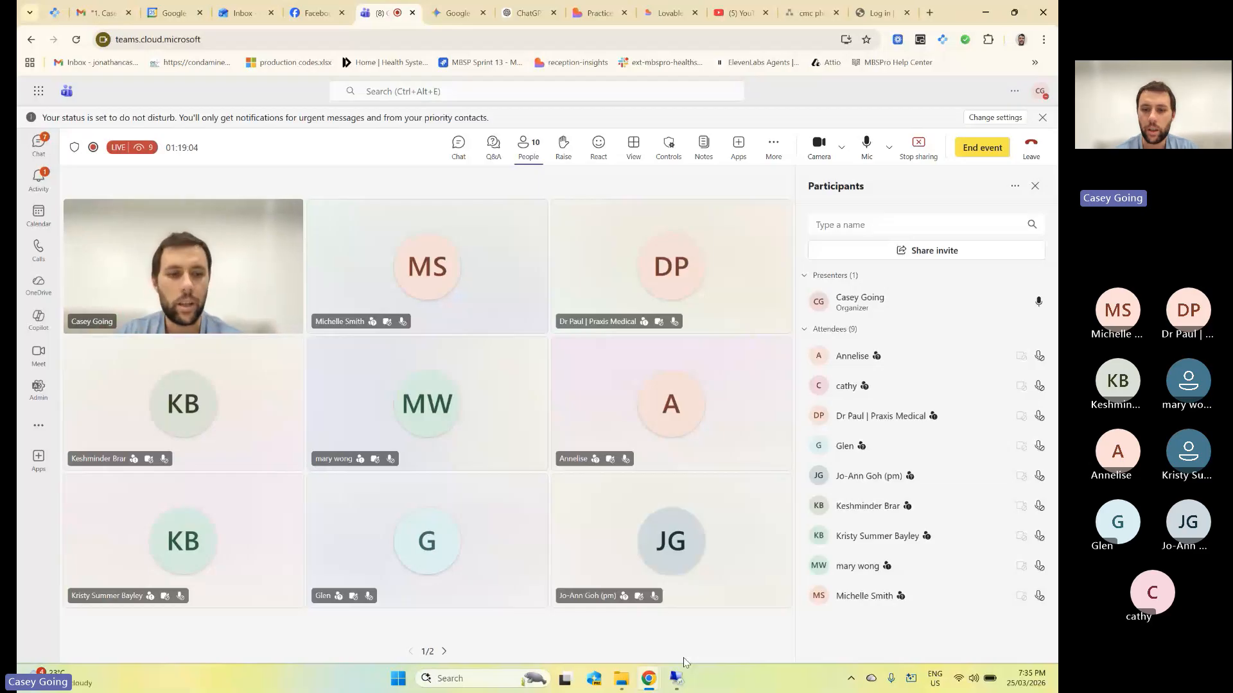
# Switch to the Bp Premier remote desktop and dismiss the unread messages notice.
pyautogui.moveTo(678, 676)
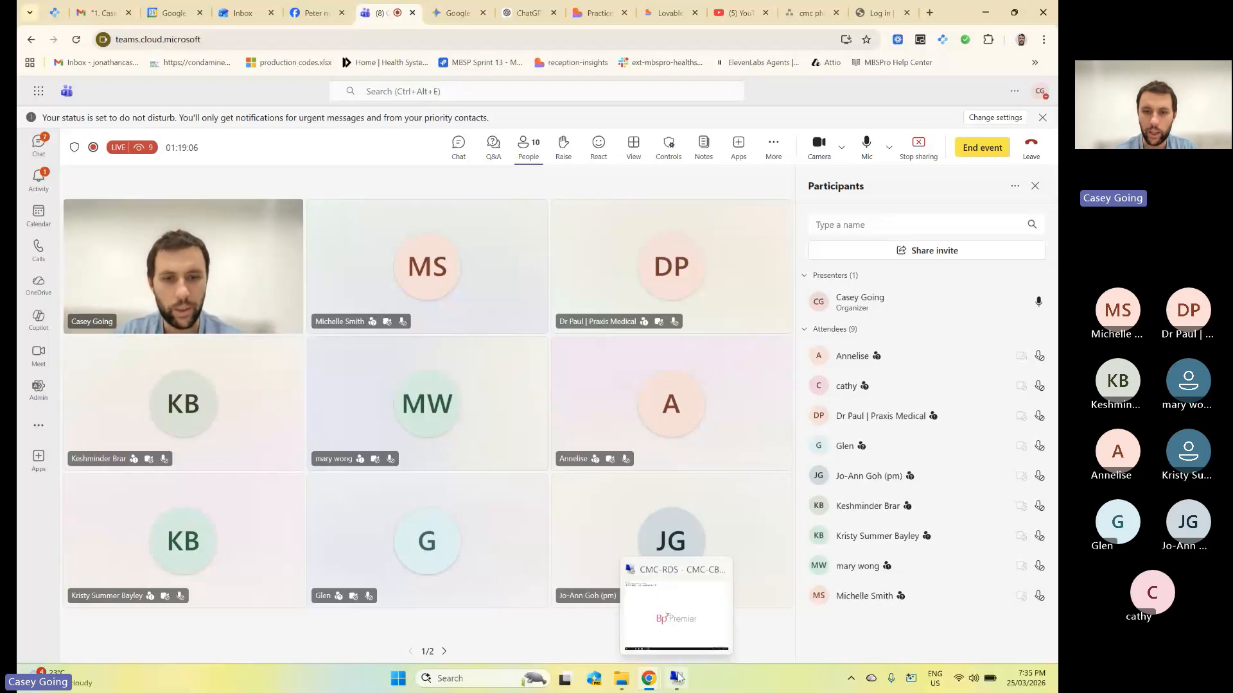
pyautogui.click(662, 585)
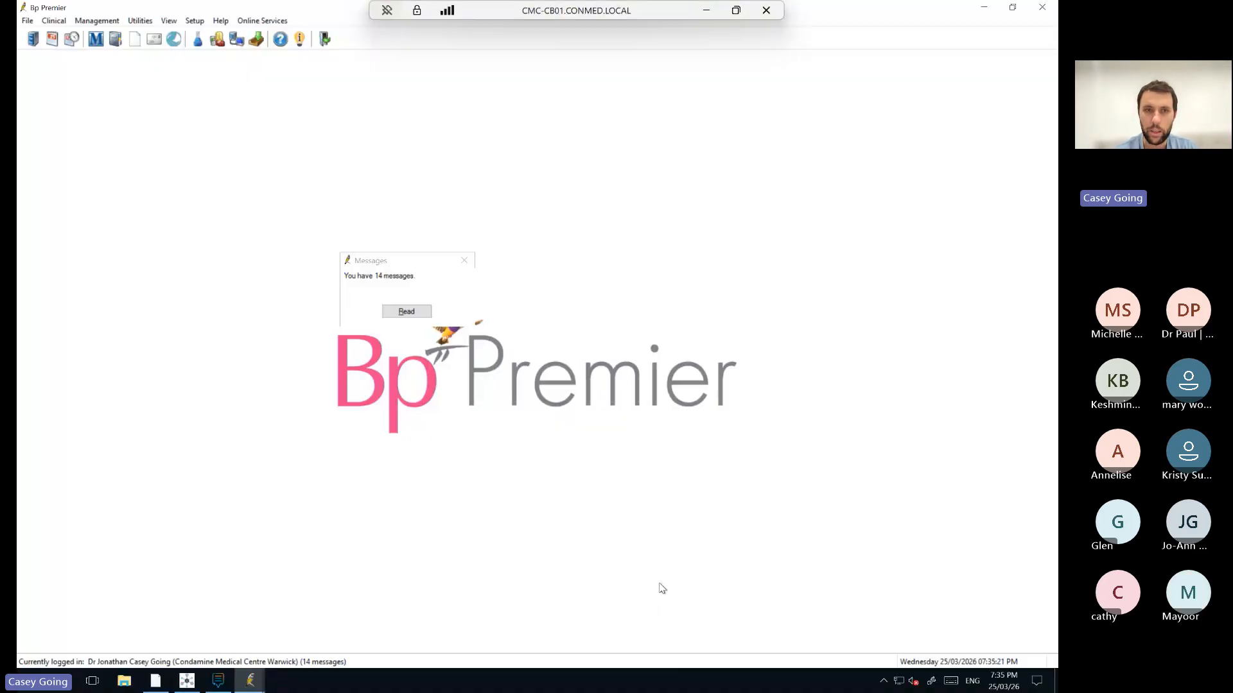
pyautogui.click(465, 261)
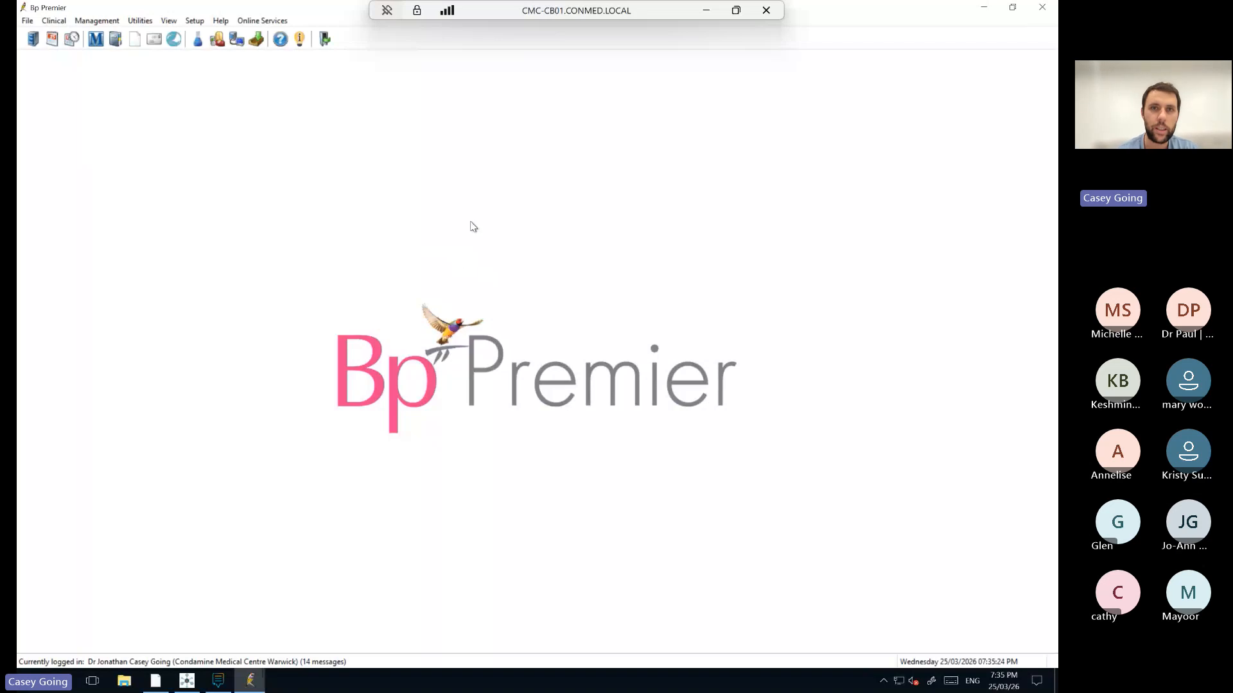
pyautogui.doubleClick(566, 10)
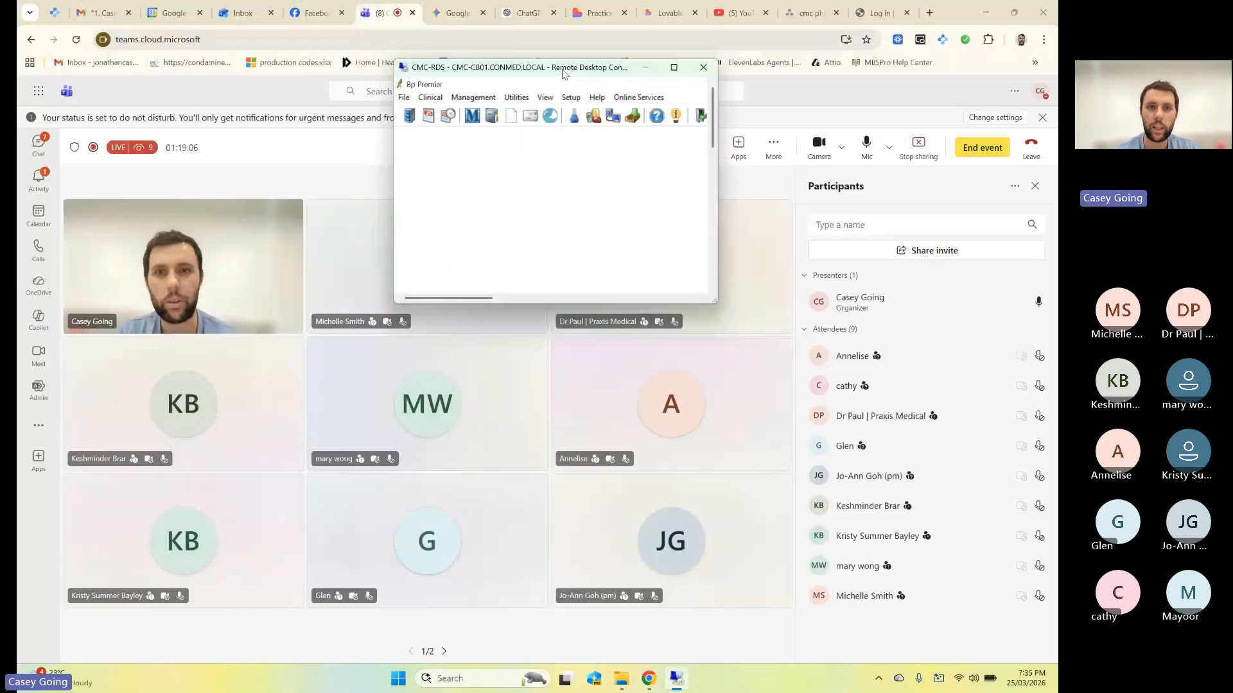
pyautogui.moveTo(562, 74); pyautogui.dragTo(586, 2)
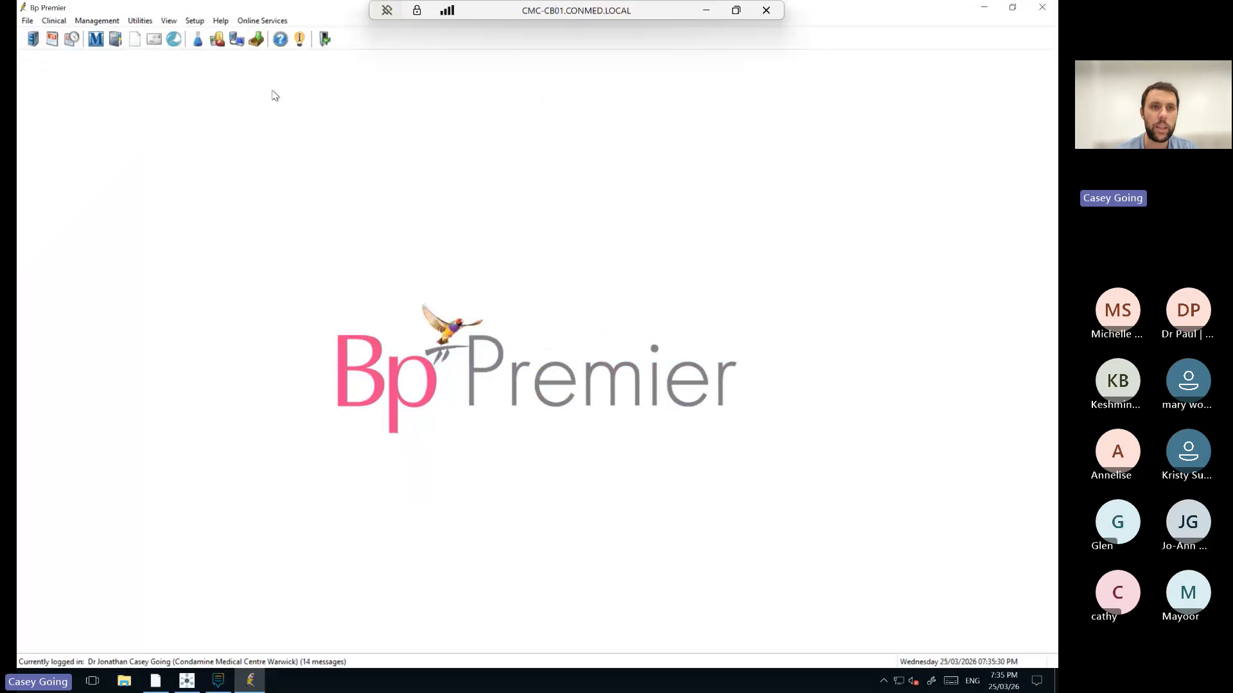
# Open Setup > Configuration > Database > Setup third-party integrations.
pyautogui.click(196, 22)
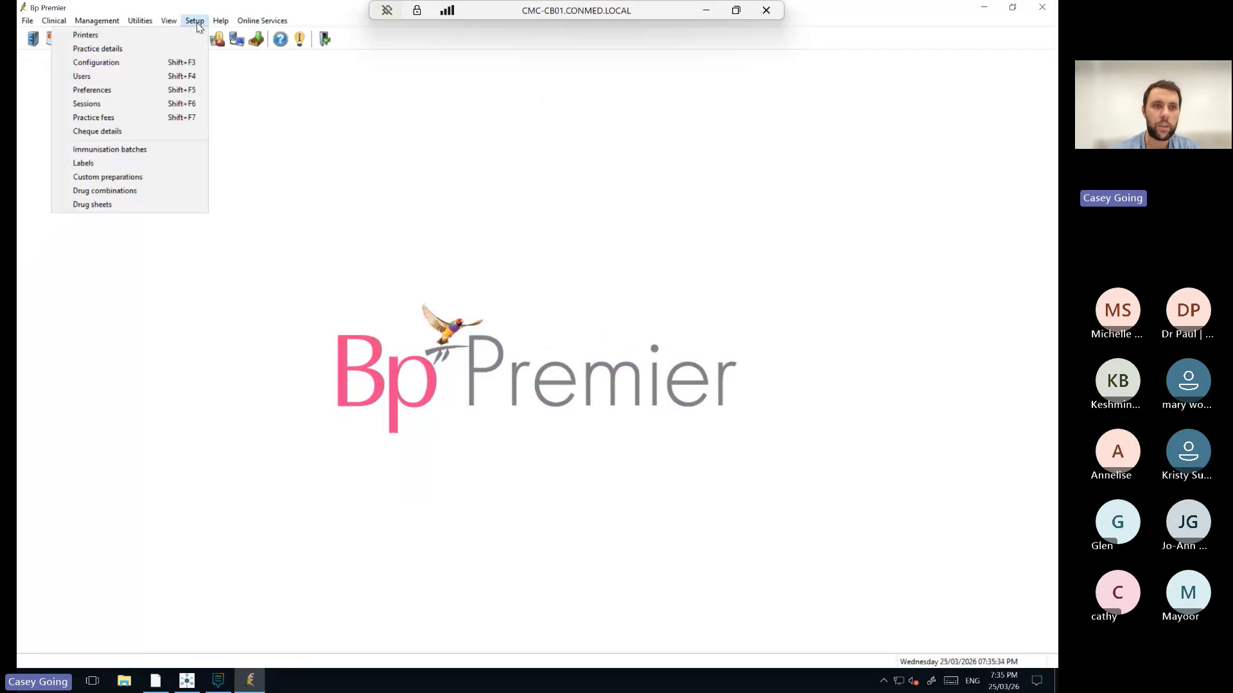
pyautogui.click(154, 62)
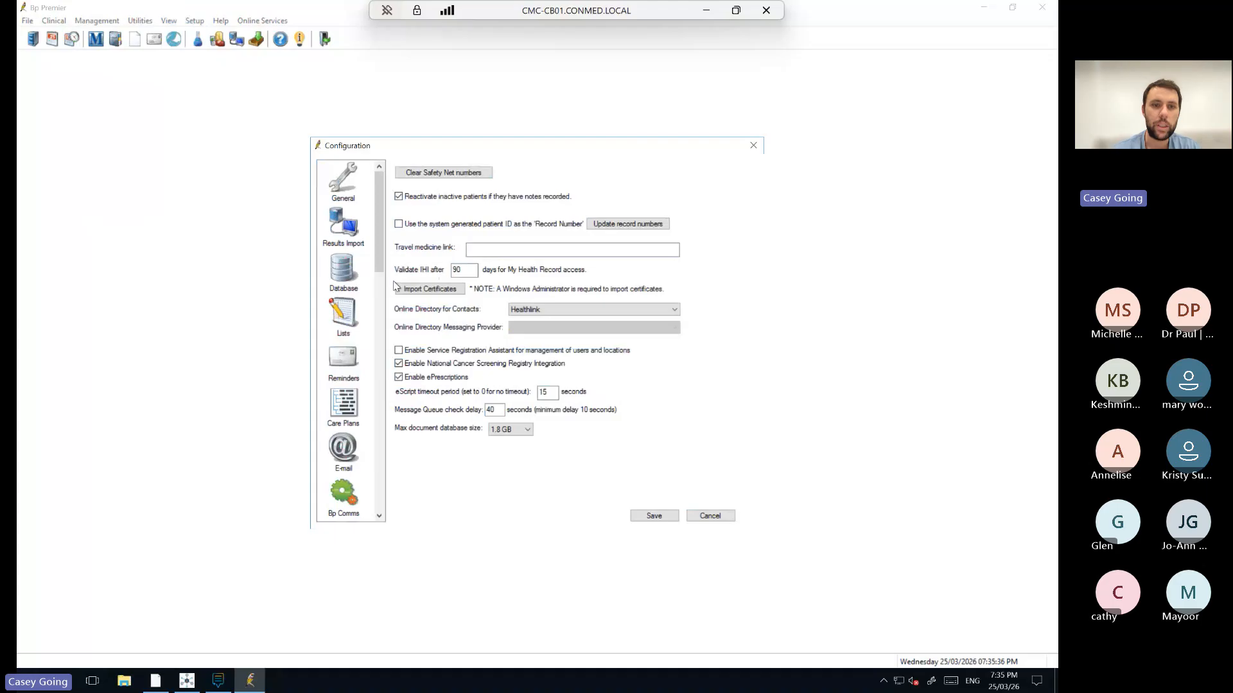
pyautogui.click(352, 285)
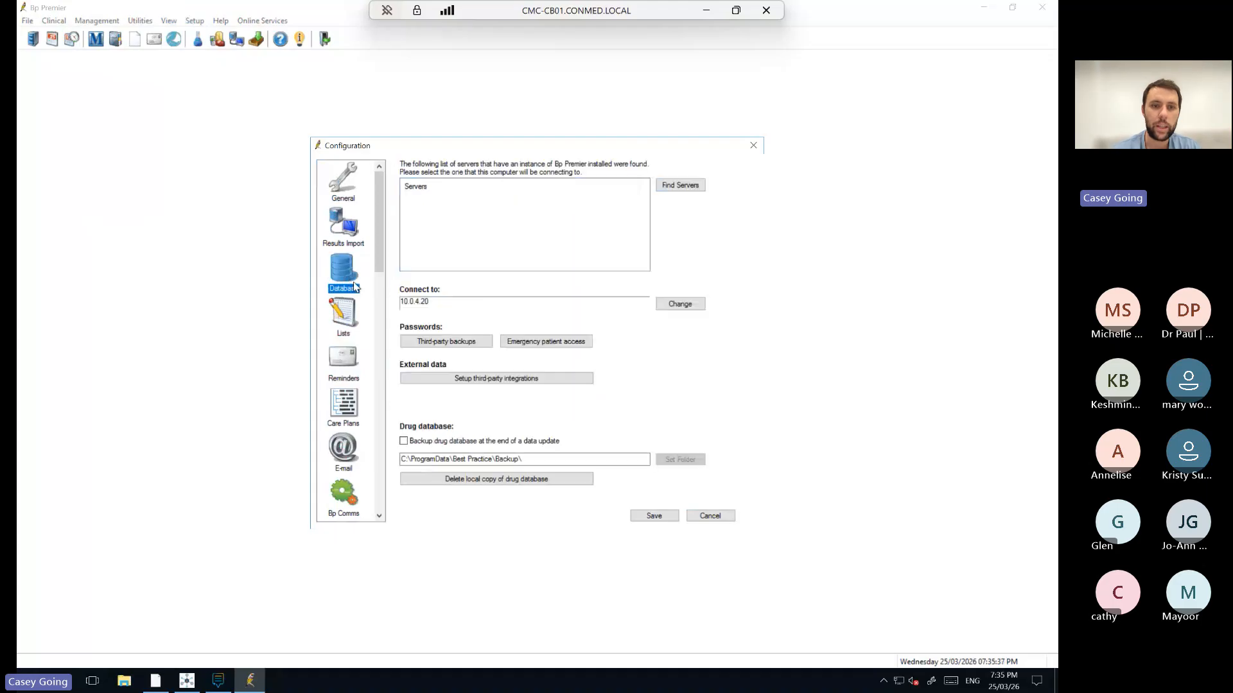
pyautogui.click(485, 382)
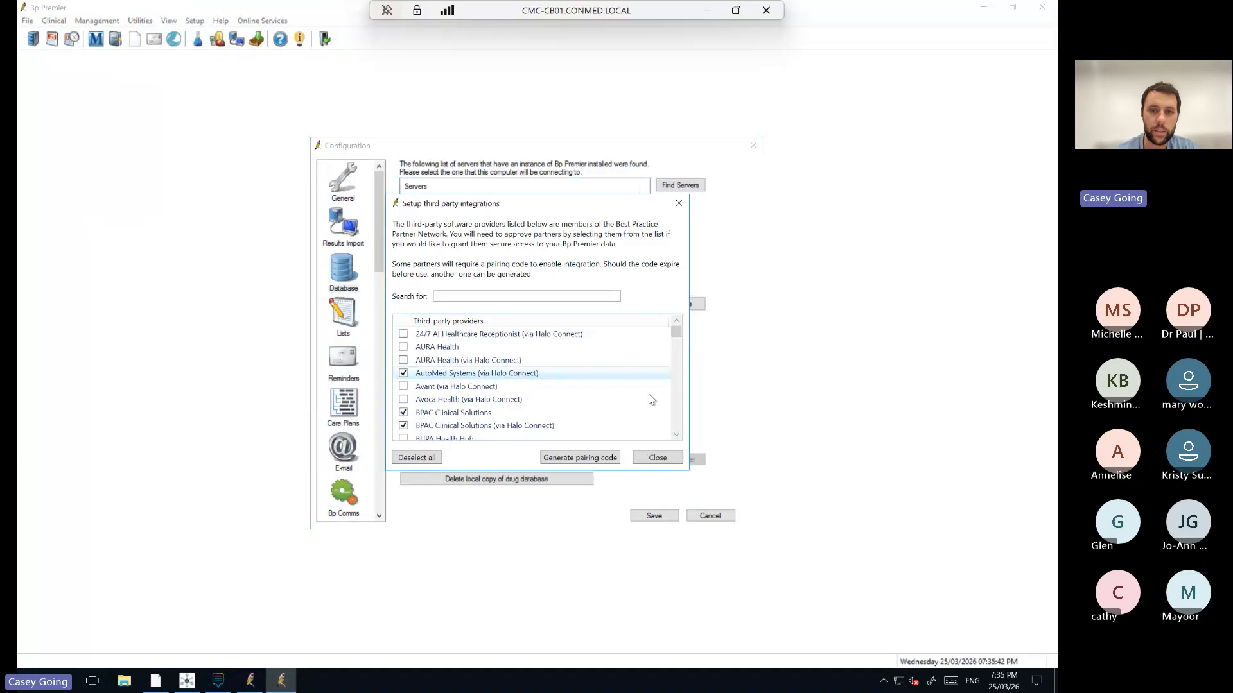
# Scroll down through the Third-party providers list, then place the cursor in the Search for box.
pyautogui.click(677, 435)
pyautogui.click(677, 435)
pyautogui.click(677, 436)
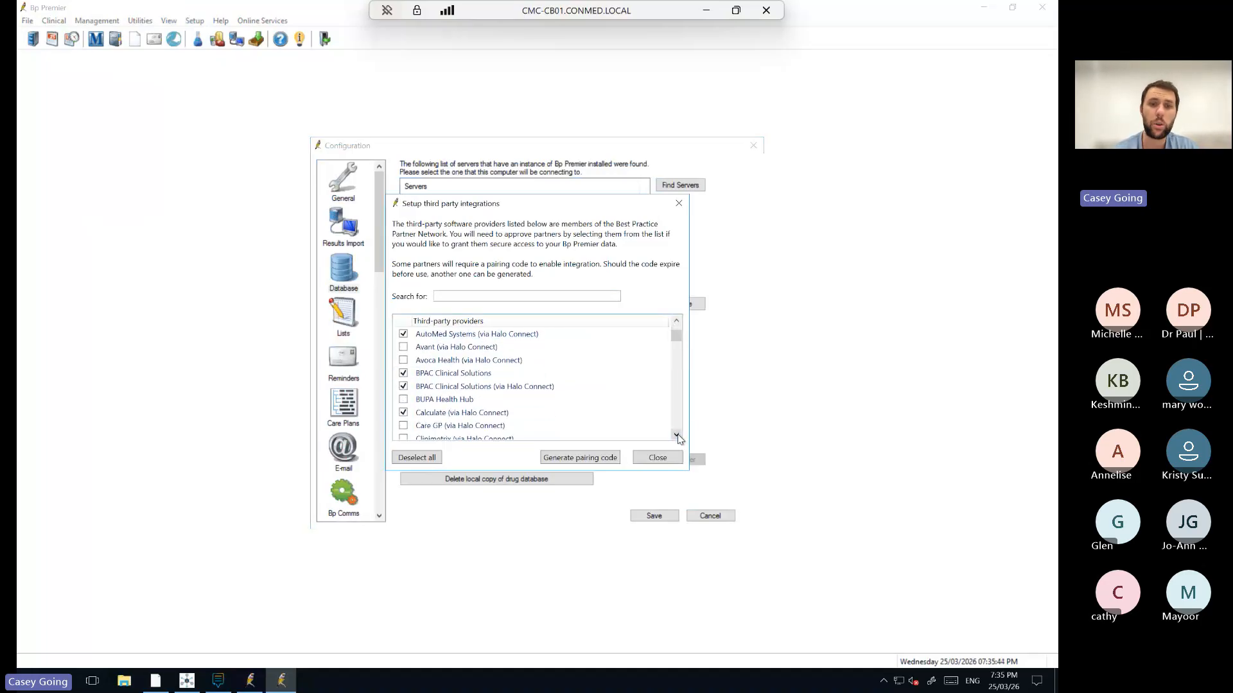
pyautogui.click(676, 435)
pyautogui.click(677, 435)
pyautogui.click(676, 435)
pyautogui.click(677, 436)
pyautogui.click(677, 436)
pyautogui.click(677, 435)
pyautogui.click(677, 436)
pyautogui.click(677, 436)
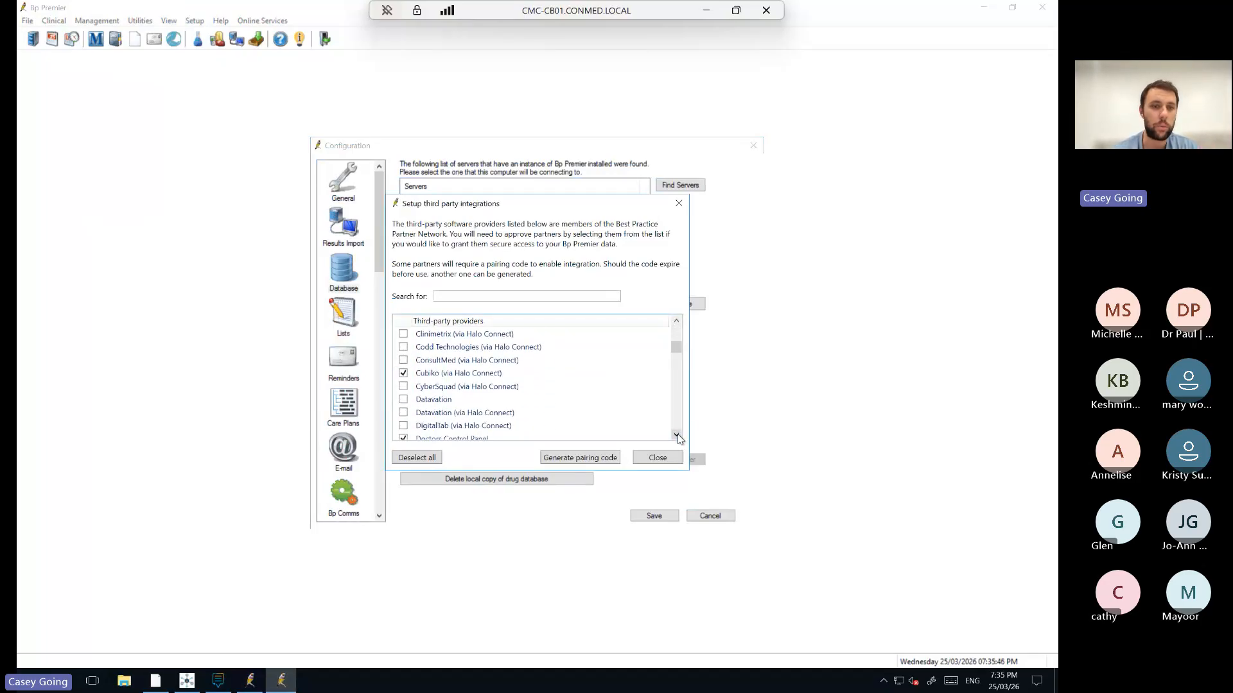
pyautogui.click(676, 435)
pyautogui.click(676, 435)
pyautogui.click(677, 435)
pyautogui.click(676, 435)
pyautogui.click(677, 435)
pyautogui.click(677, 435)
pyautogui.click(677, 436)
pyautogui.click(677, 435)
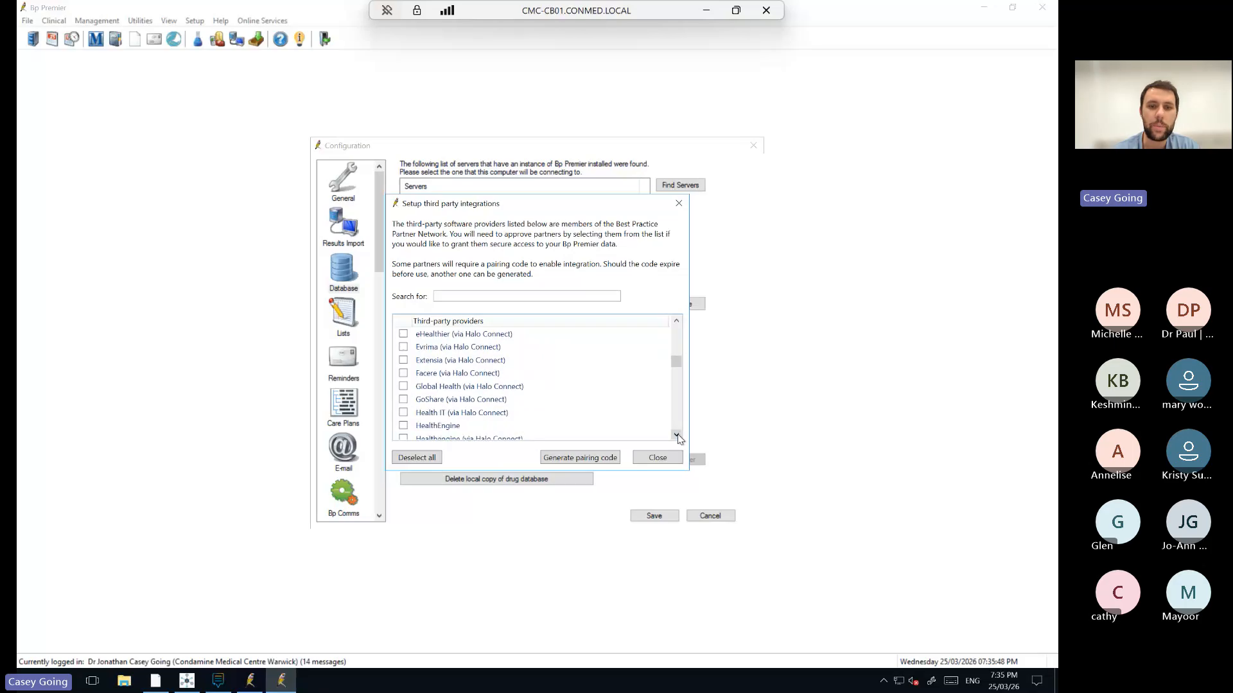
pyautogui.click(677, 436)
pyautogui.click(677, 435)
pyautogui.click(676, 435)
pyautogui.click(676, 435)
pyautogui.click(677, 436)
pyautogui.click(677, 435)
pyautogui.click(677, 435)
pyautogui.click(677, 435)
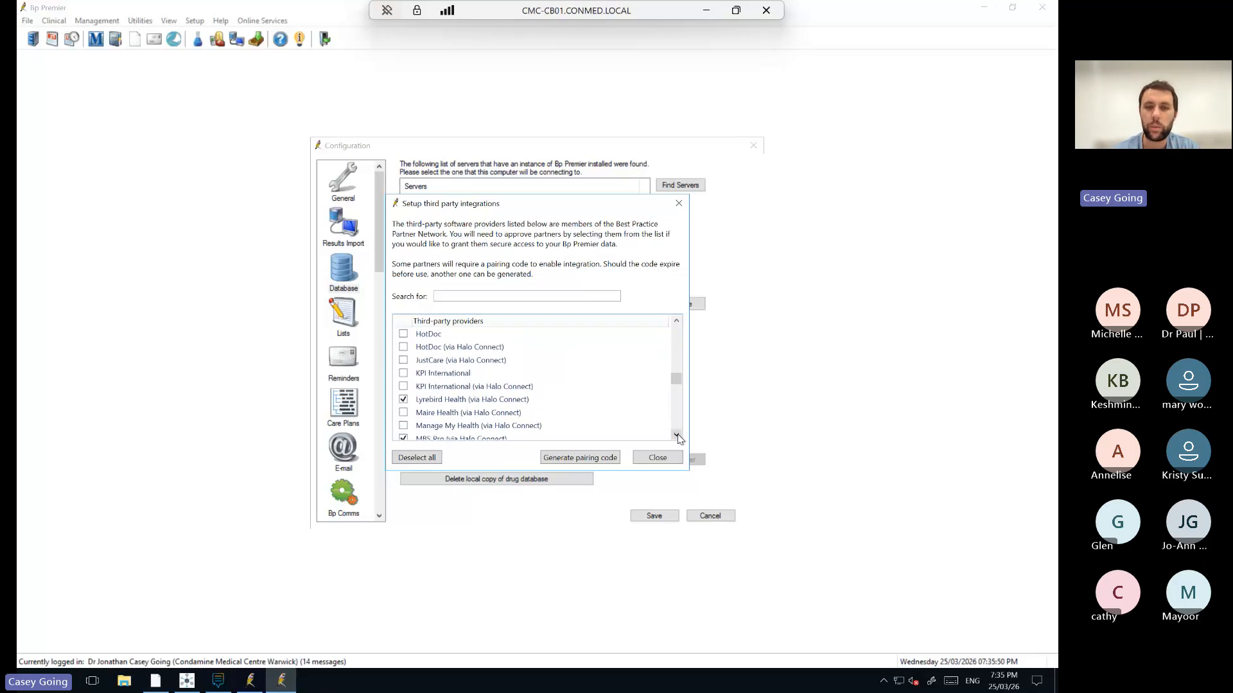
pyautogui.click(677, 435)
pyautogui.click(677, 436)
pyautogui.click(677, 435)
pyautogui.click(677, 435)
pyautogui.click(677, 436)
pyautogui.click(677, 435)
pyautogui.click(677, 435)
pyautogui.click(676, 435)
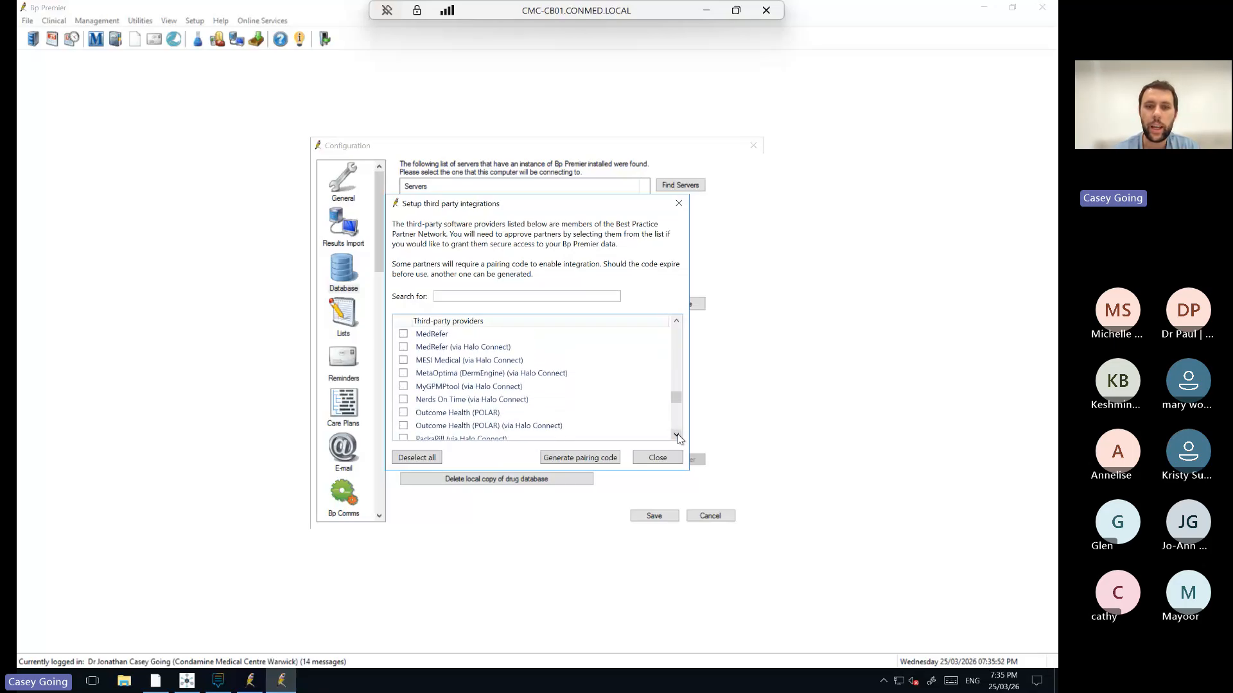
pyautogui.click(677, 435)
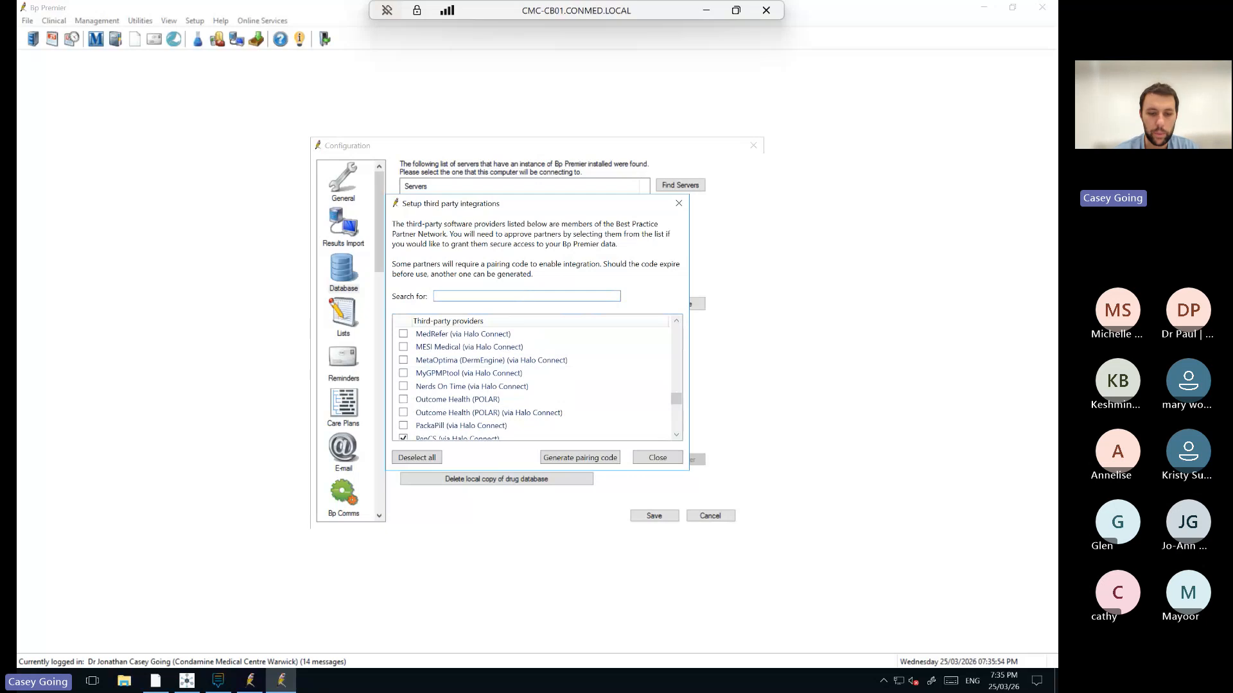
pyautogui.click(527, 296)
# Search providers for 'mbs' and select the MBS Pro and MBS Pro AI (via Halo Connect) entries.
pyautogui.write('mbsp')
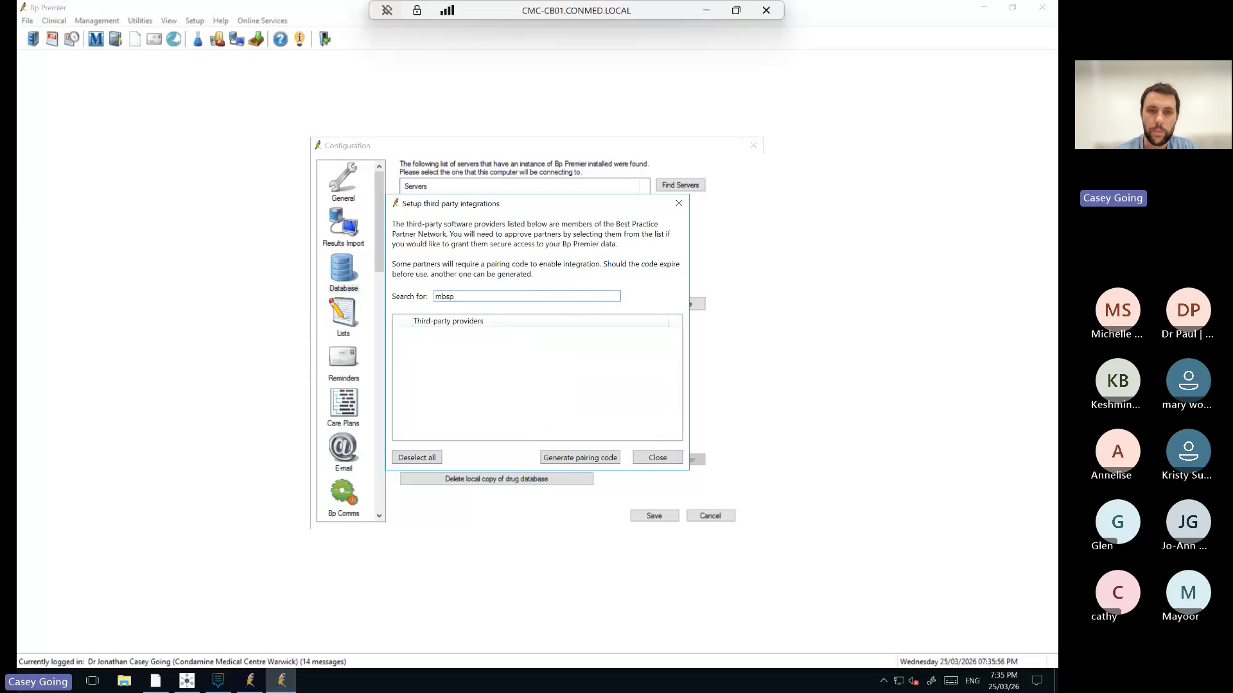
pyautogui.press('BackSpace')
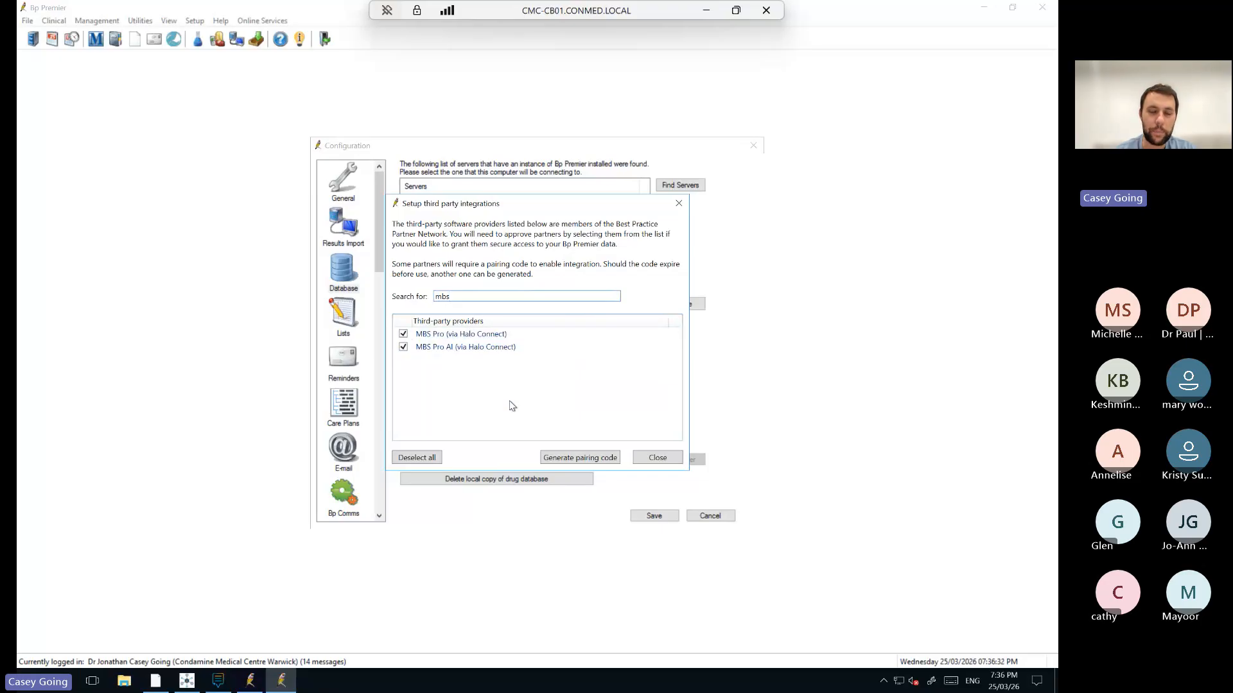
pyautogui.click(456, 335)
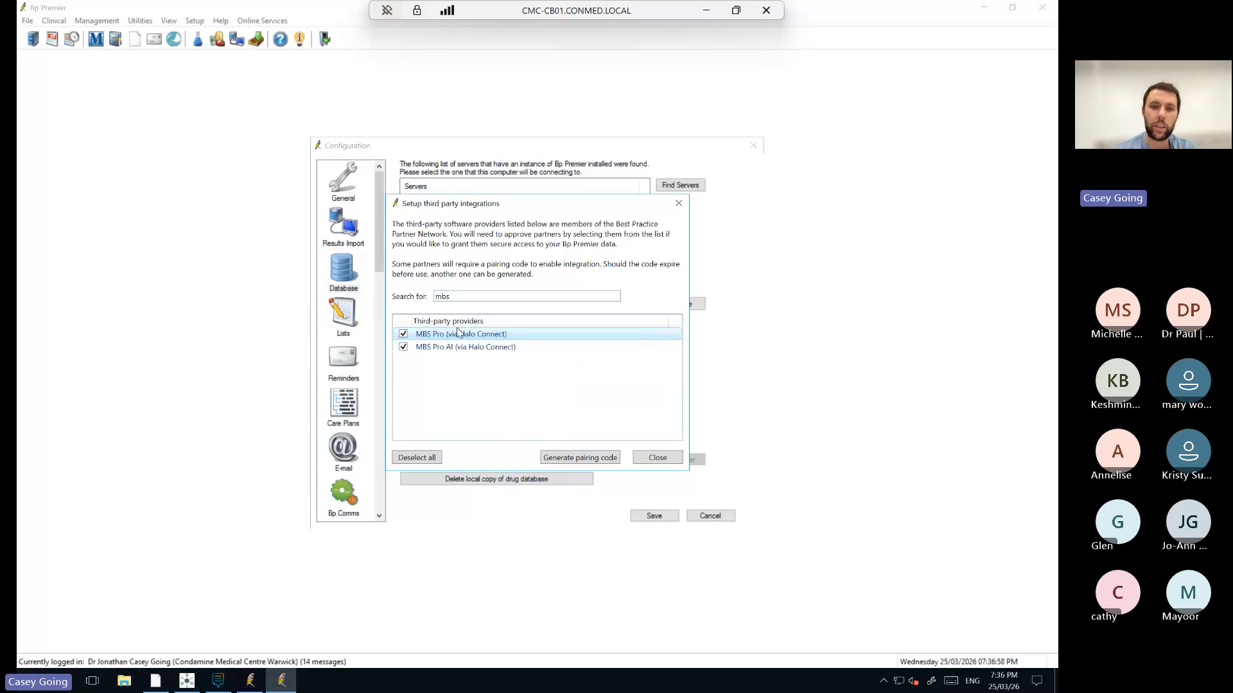
pyautogui.click(444, 352)
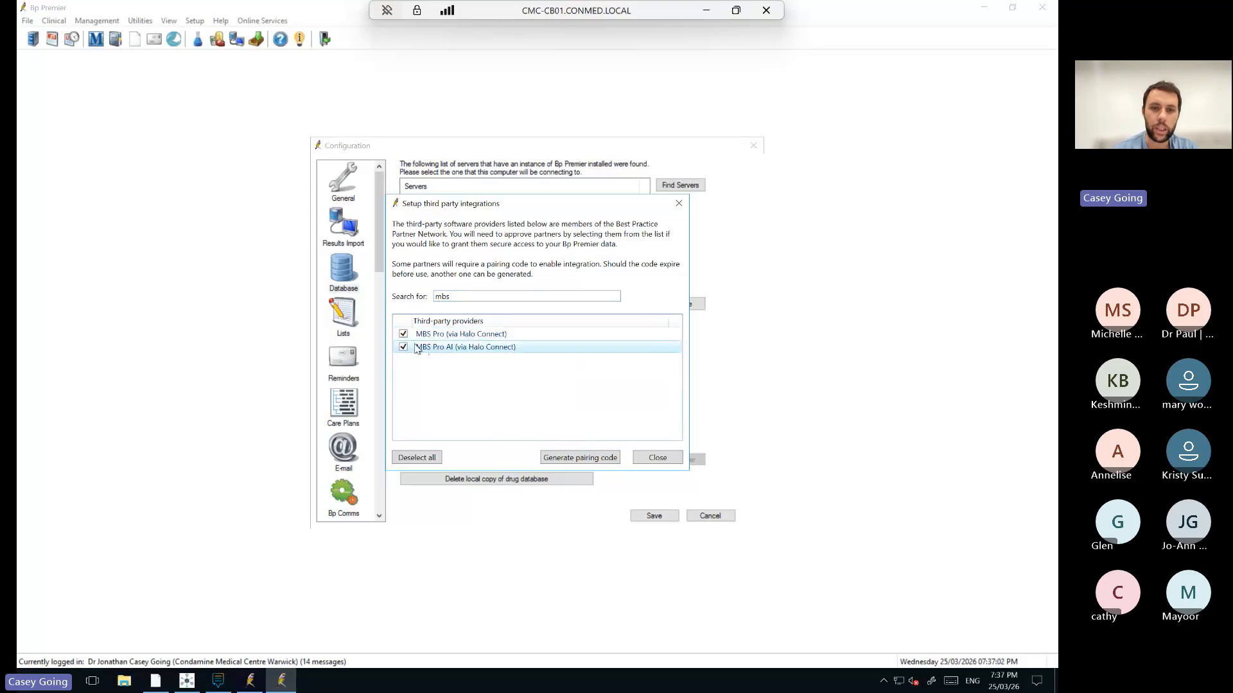
# Generate and confirm a pairing code for MBS Pro AI (via Halo Connect), then close its window.
pyautogui.click(577, 458)
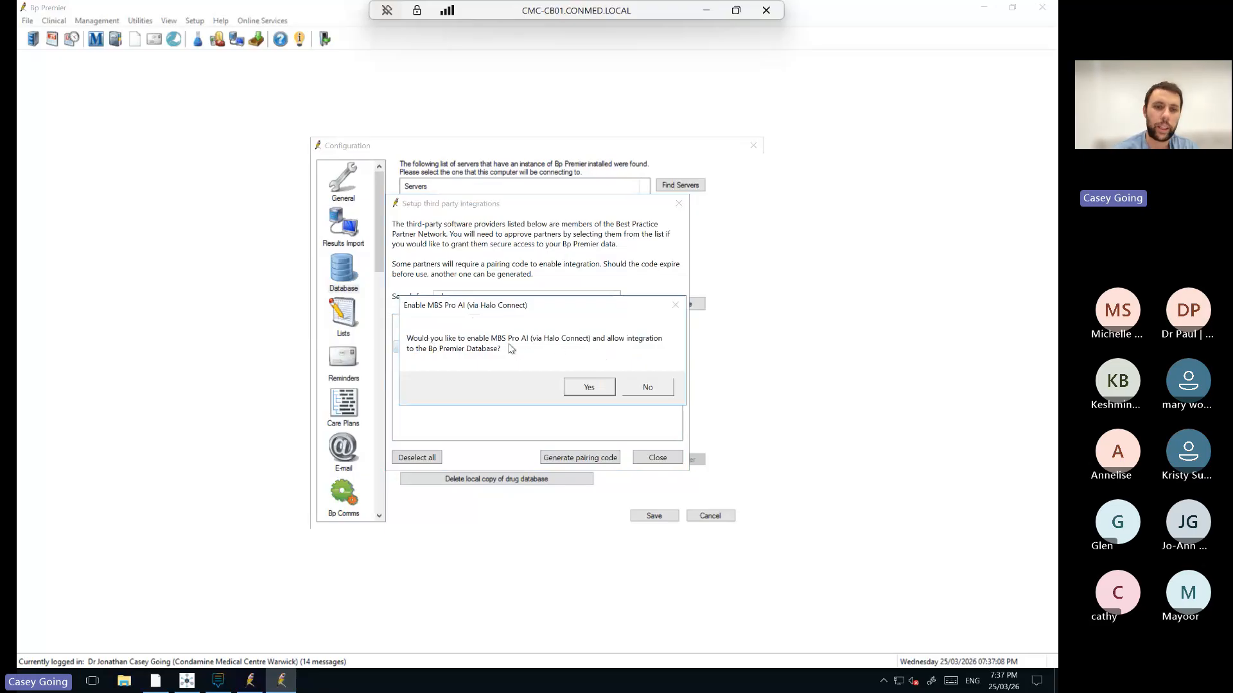
pyautogui.click(594, 388)
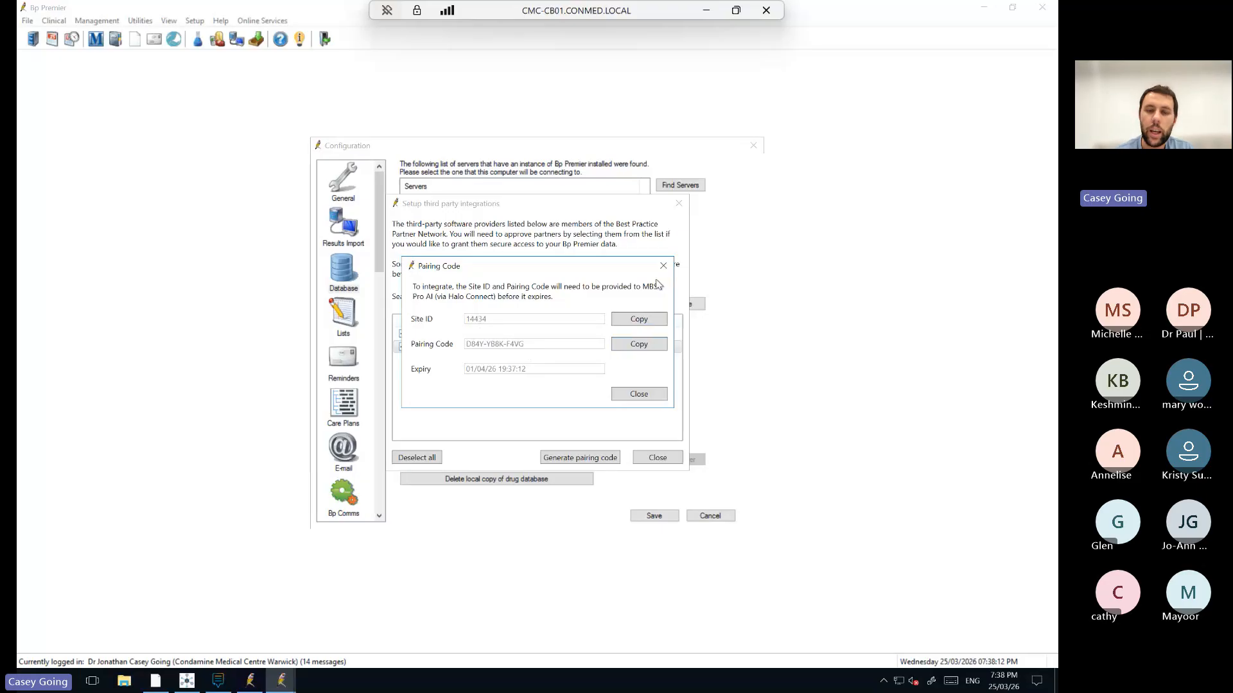
pyautogui.click(663, 267)
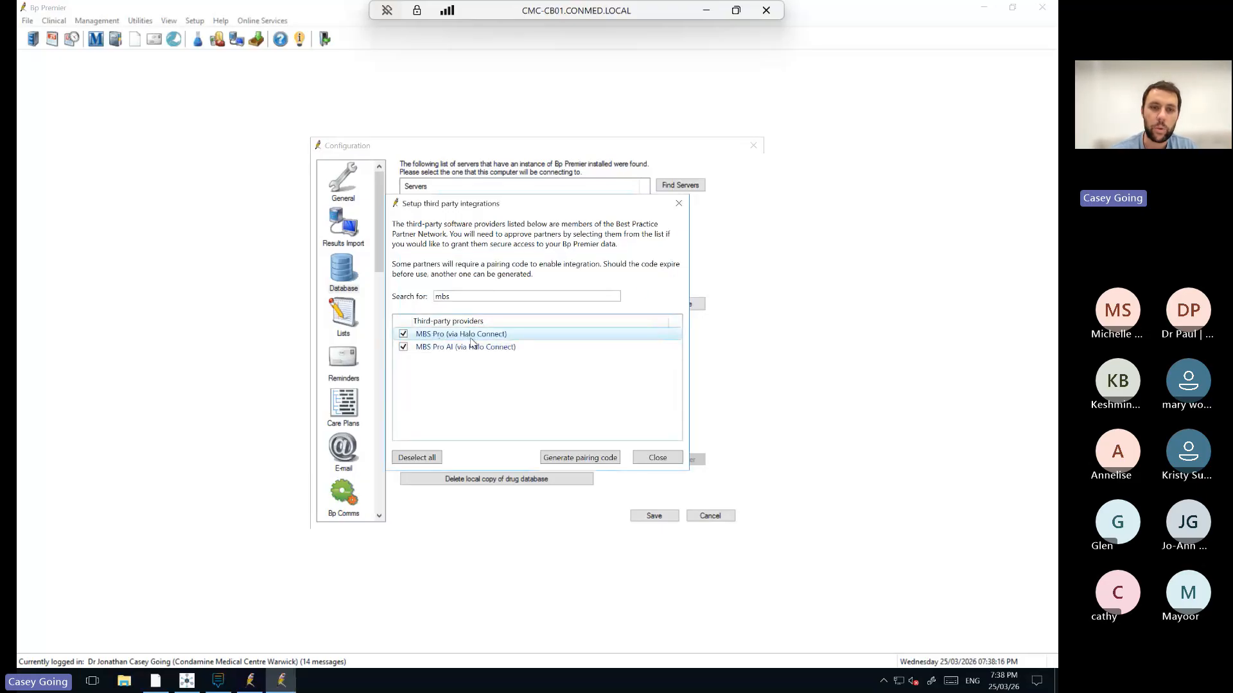
# Generate and confirm a pairing code for MBS Pro (via Halo Connect), then close its window.
pyautogui.click(402, 337)
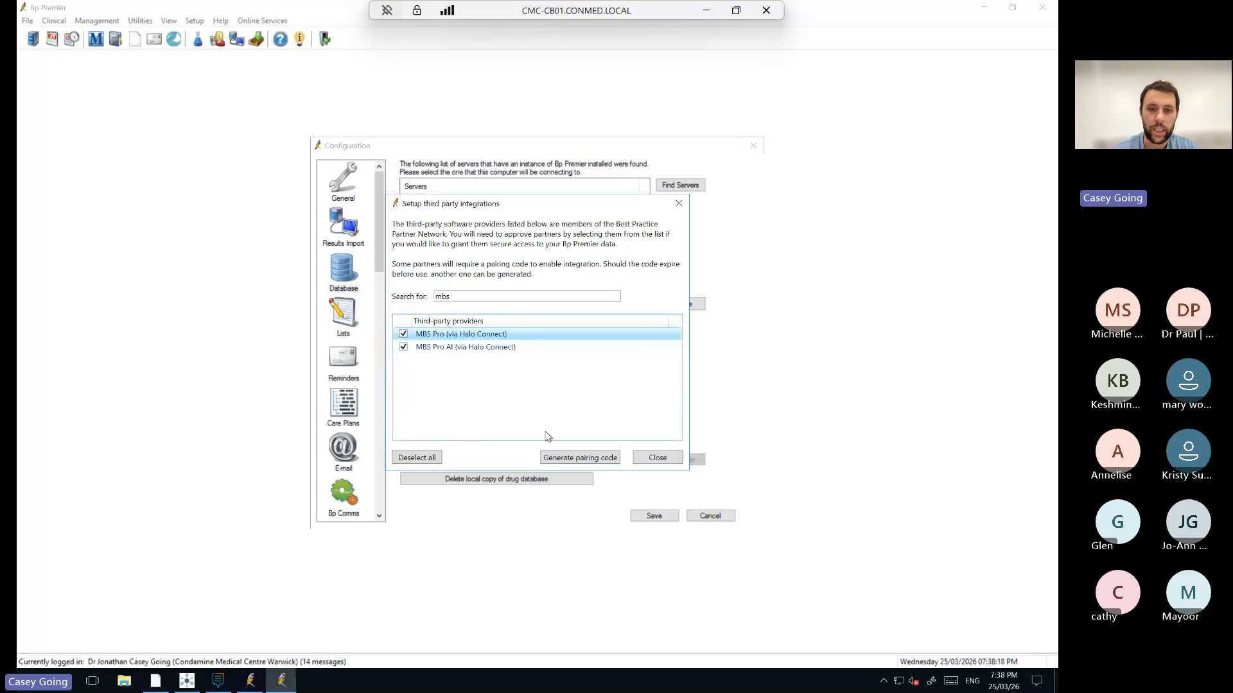
pyautogui.click(586, 462)
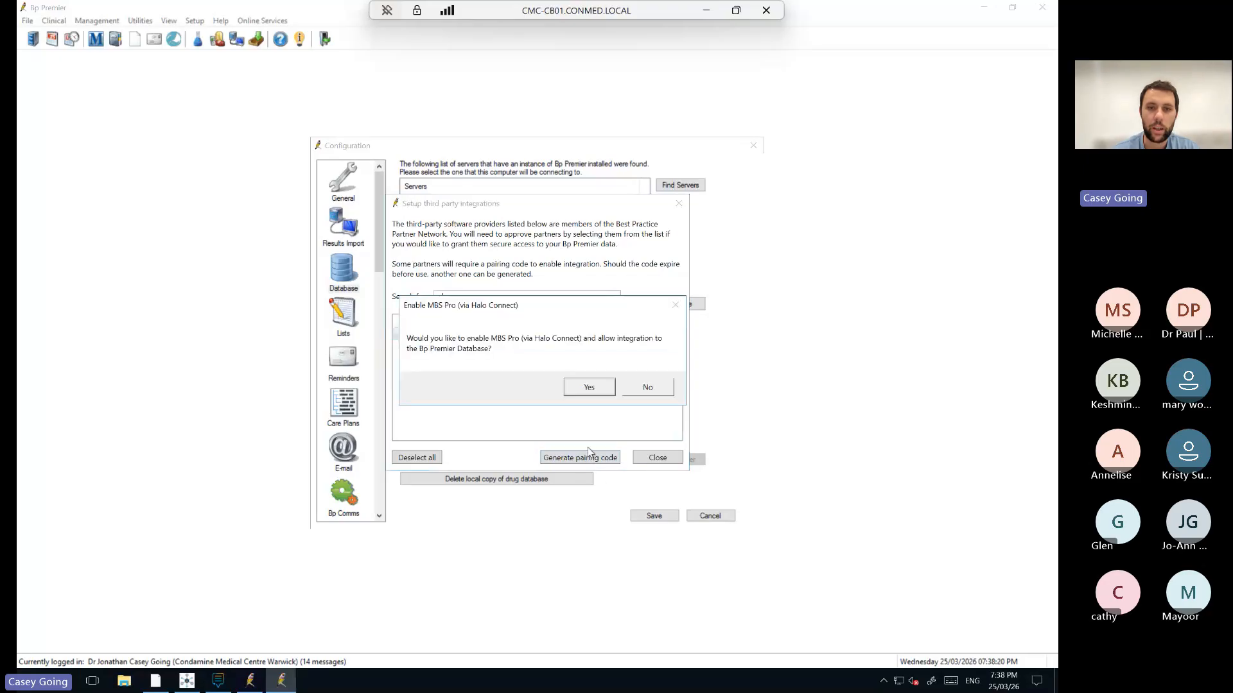
pyautogui.click(599, 389)
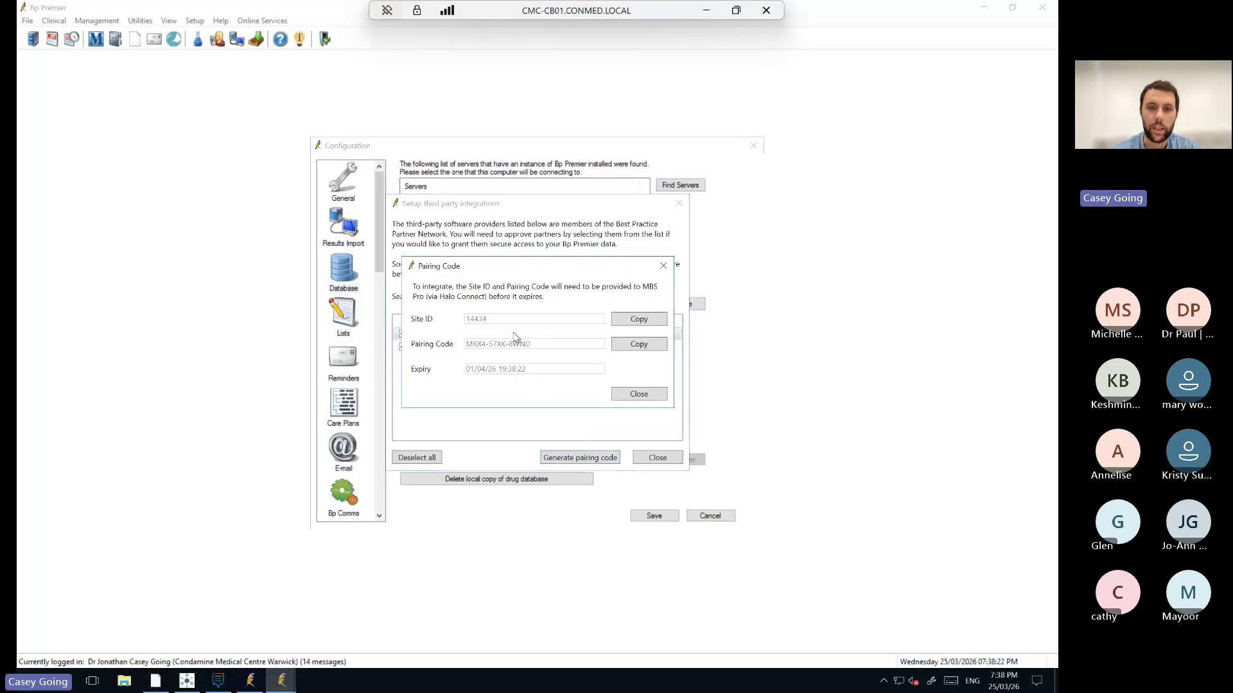
pyautogui.click(663, 266)
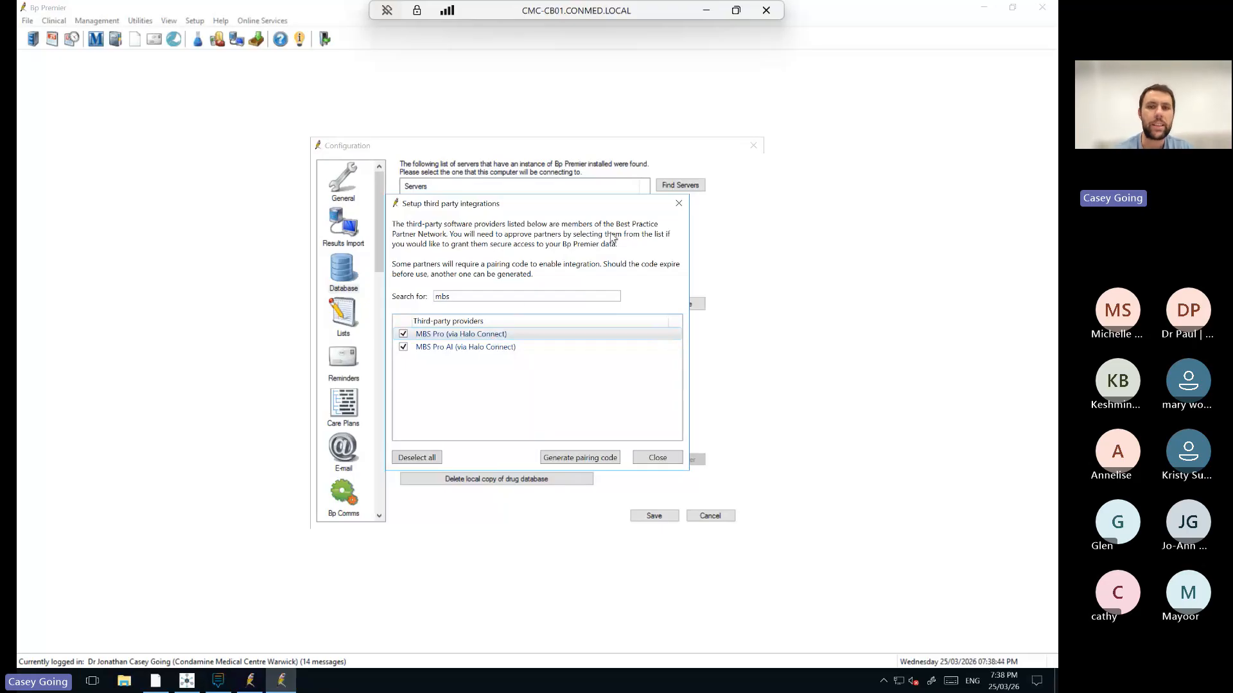
# Close the integrations and Configuration windows and minimise the remote desktop back to Teams.
pyautogui.click(679, 203)
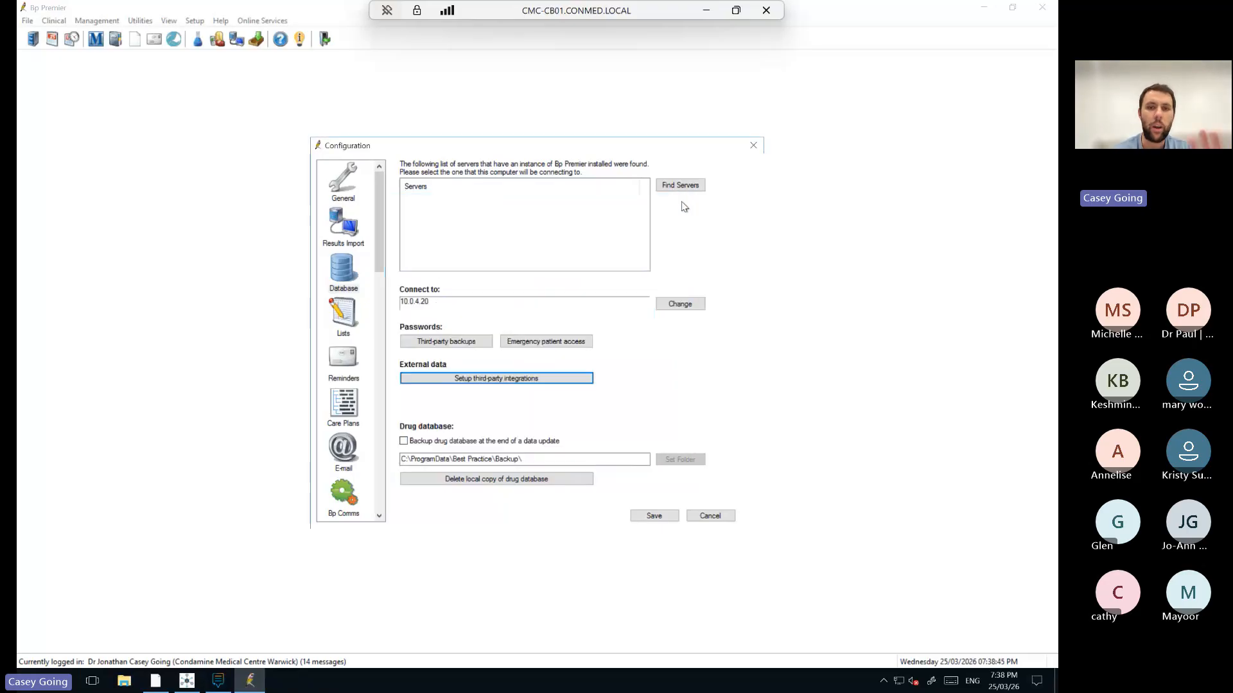
pyautogui.click(751, 148)
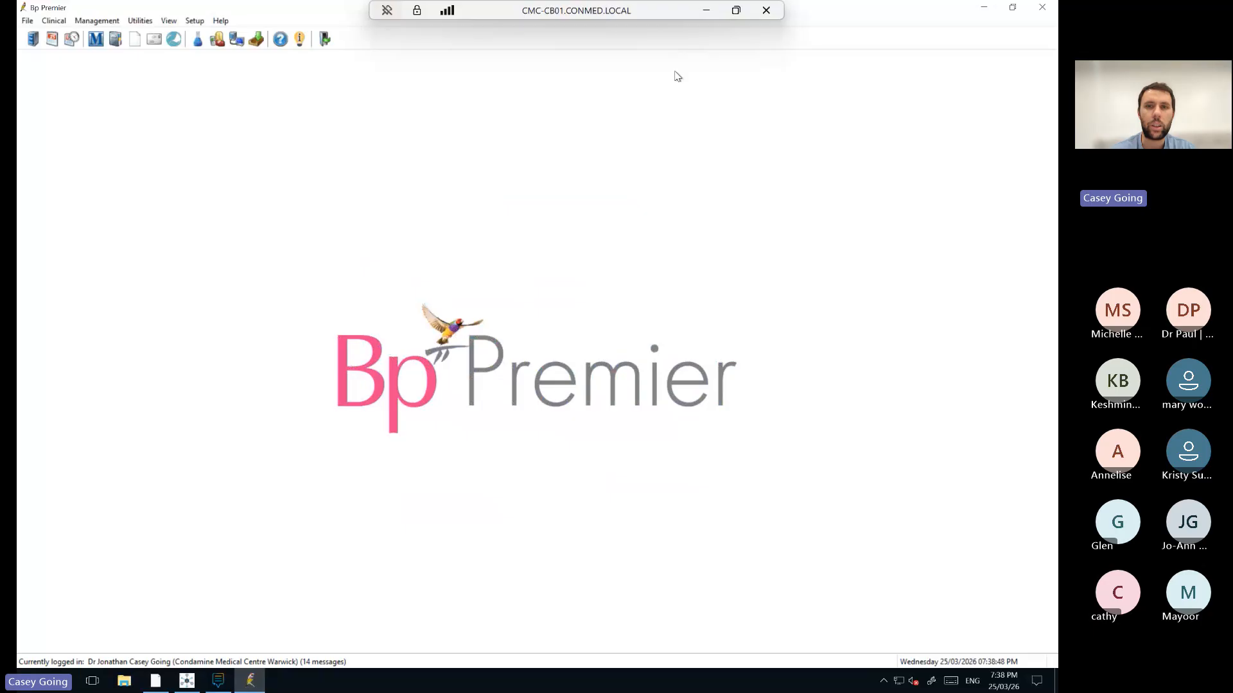
pyautogui.click(706, 11)
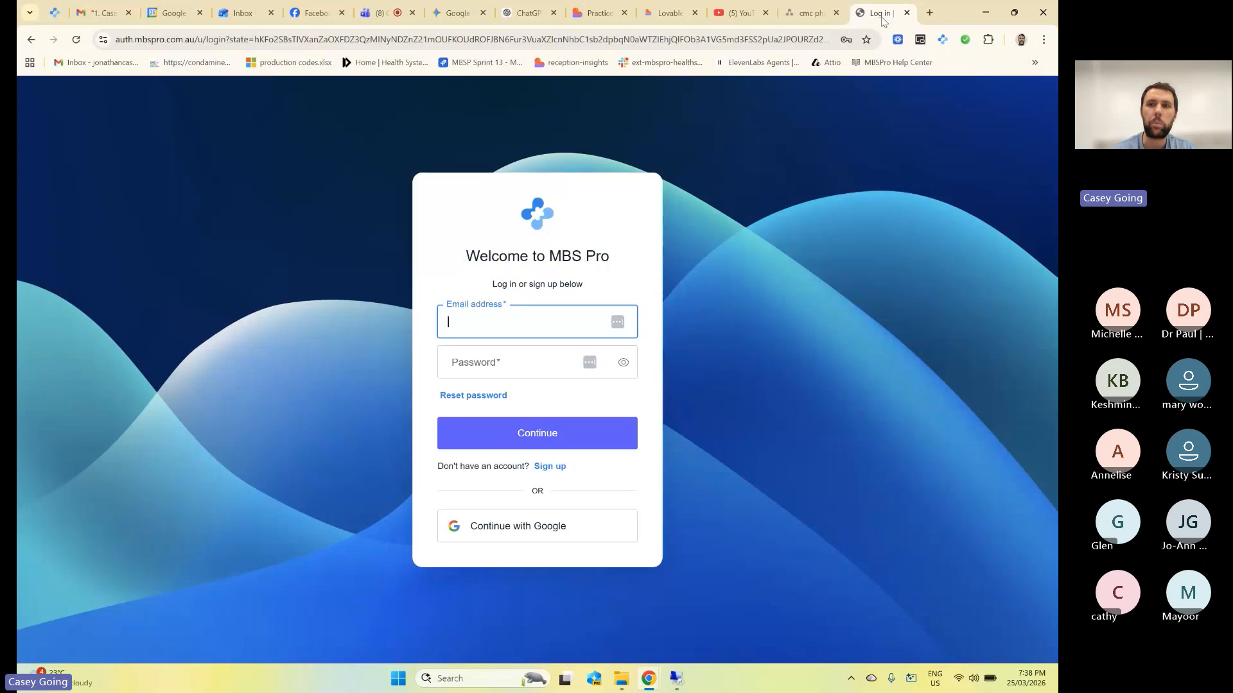
# Open clinic.mbspro.com.au in a new tab and close the old login tab.
pyautogui.click(876, 13)
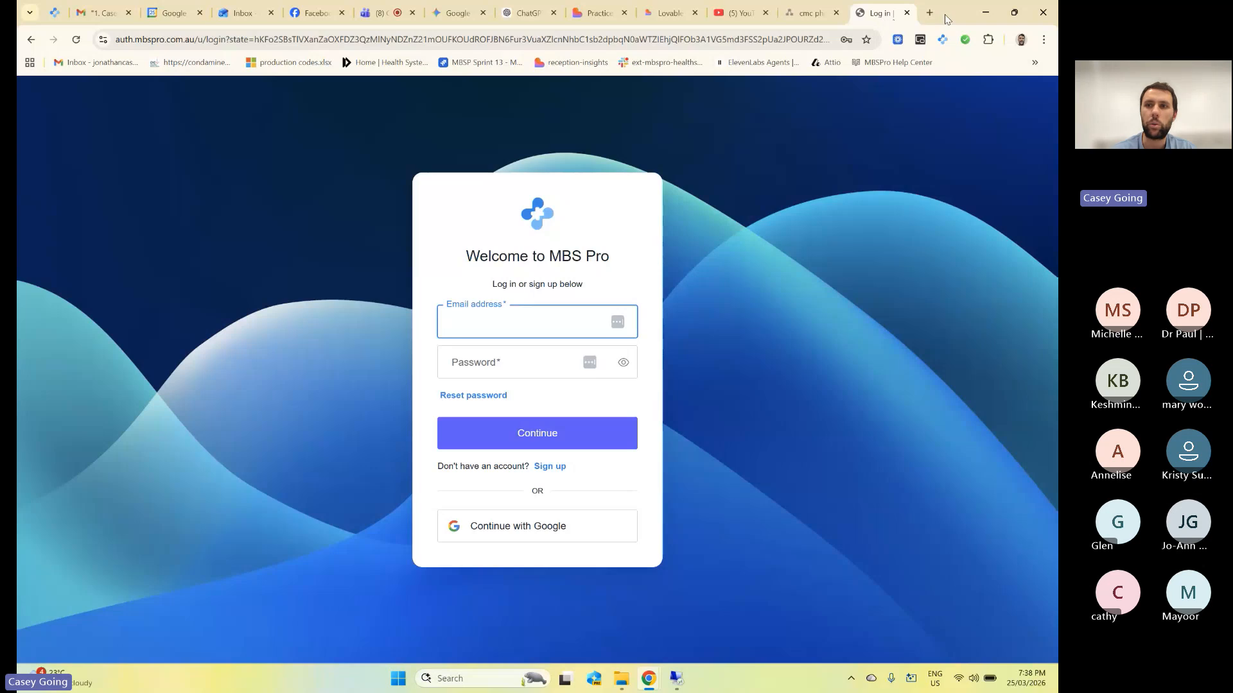
pyautogui.click(931, 13)
pyautogui.write('clinic.')
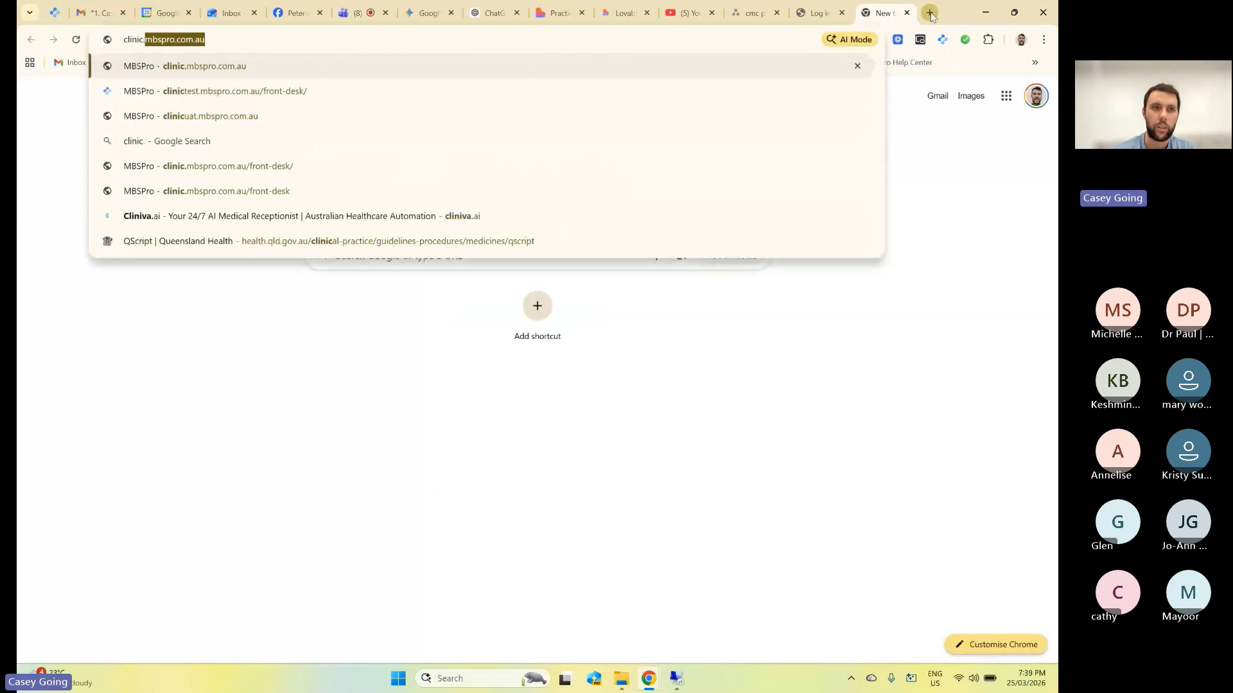
pyautogui.write('mbsp')
pyautogui.press('Return')
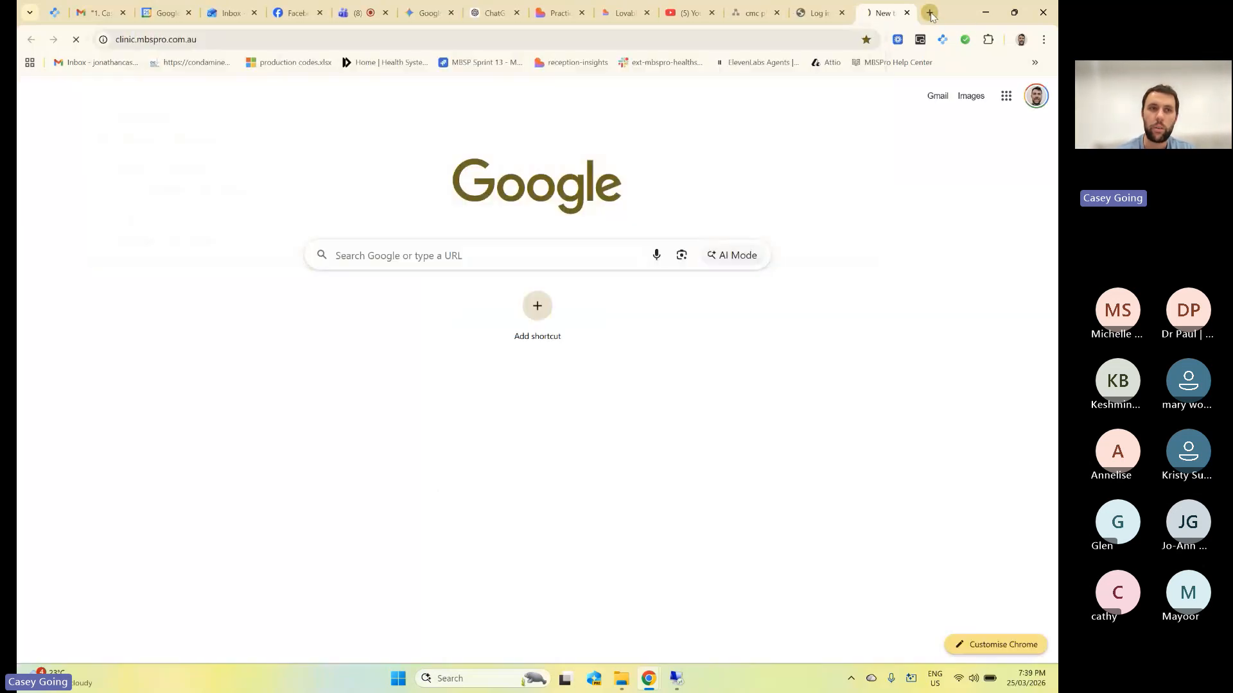
pyautogui.click(842, 13)
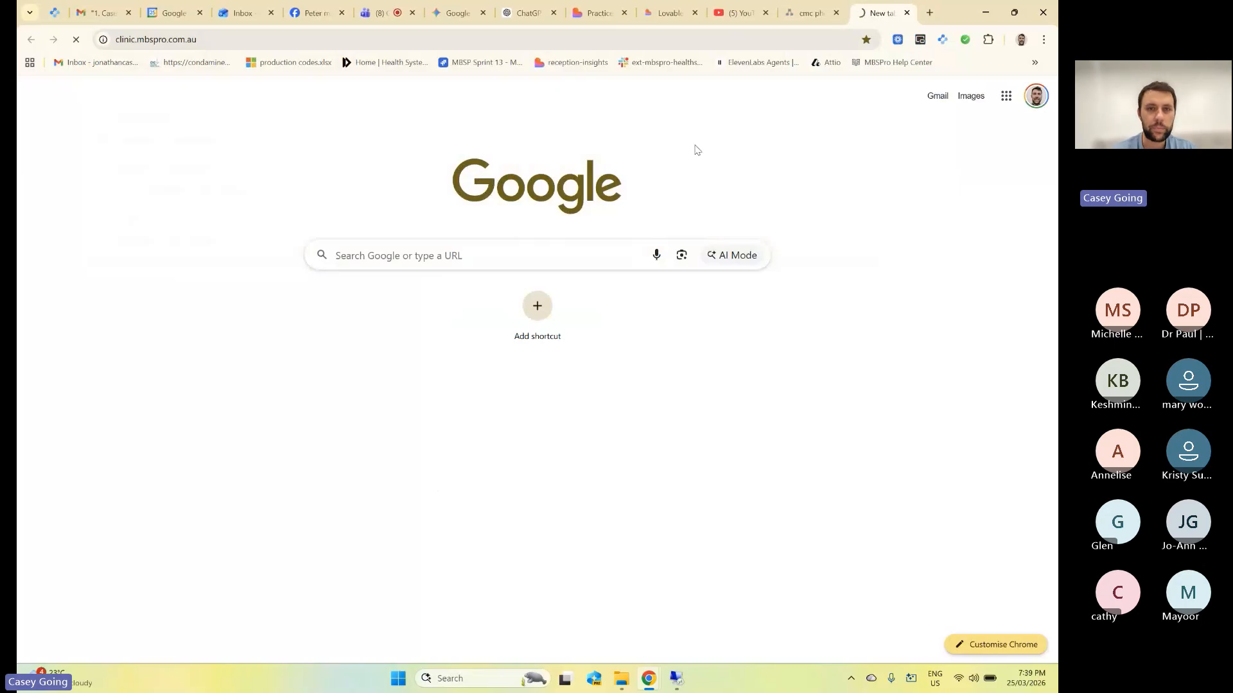
pyautogui.click(722, 40)
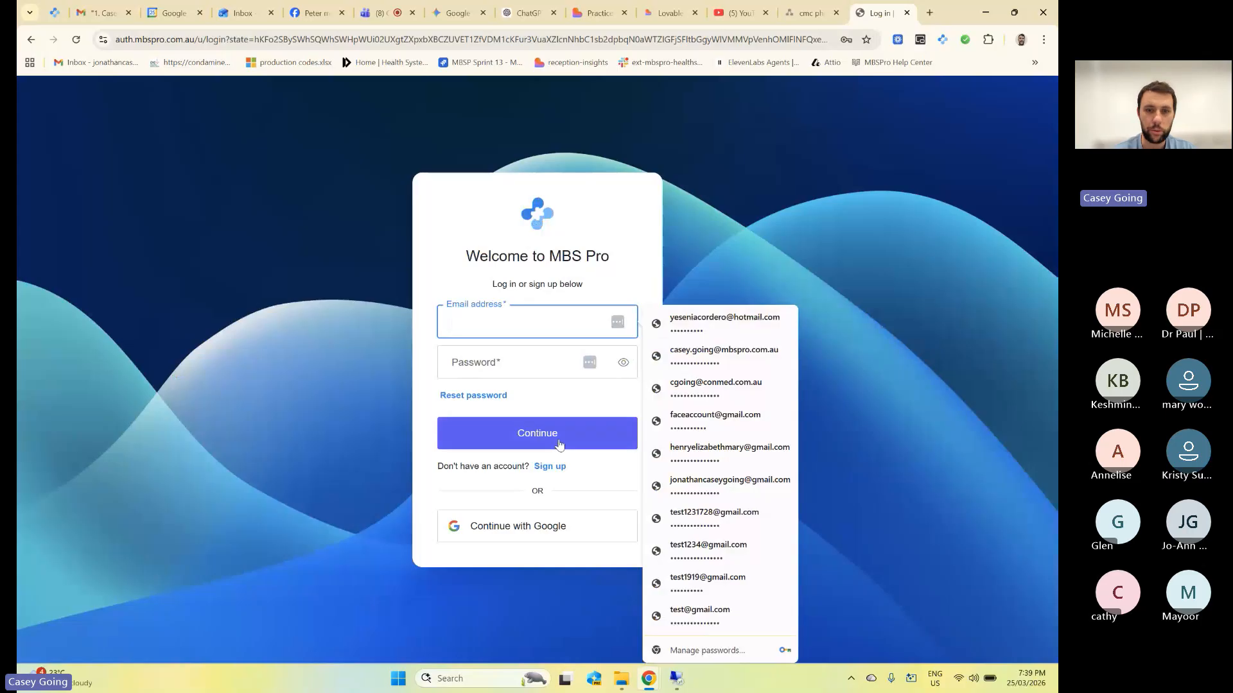
pyautogui.click(603, 476)
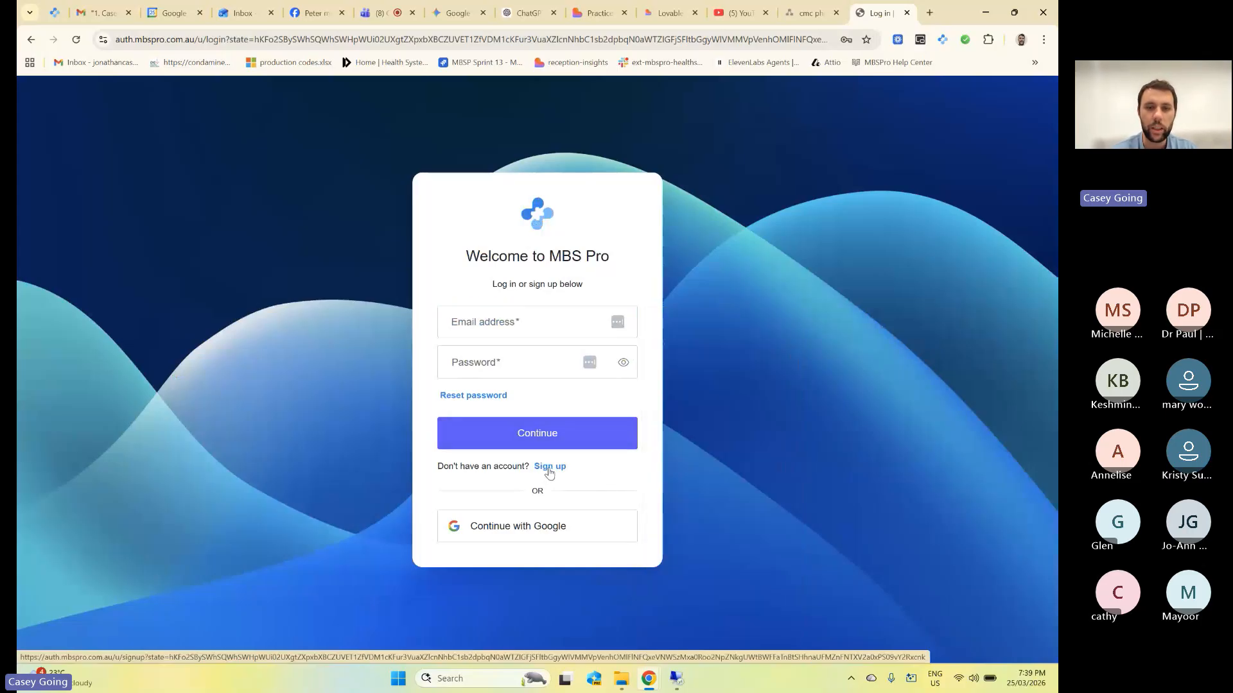
# Go to Sign up and submit a suggested e-mail address with a password.
pyautogui.click(549, 467)
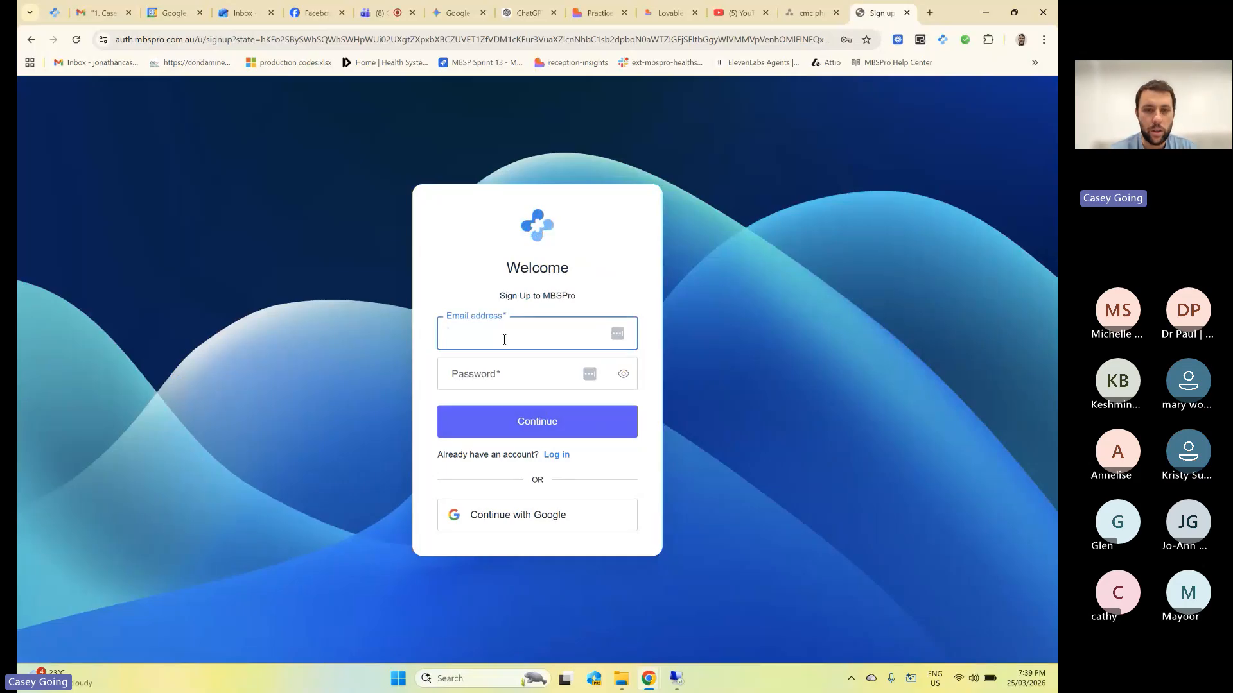
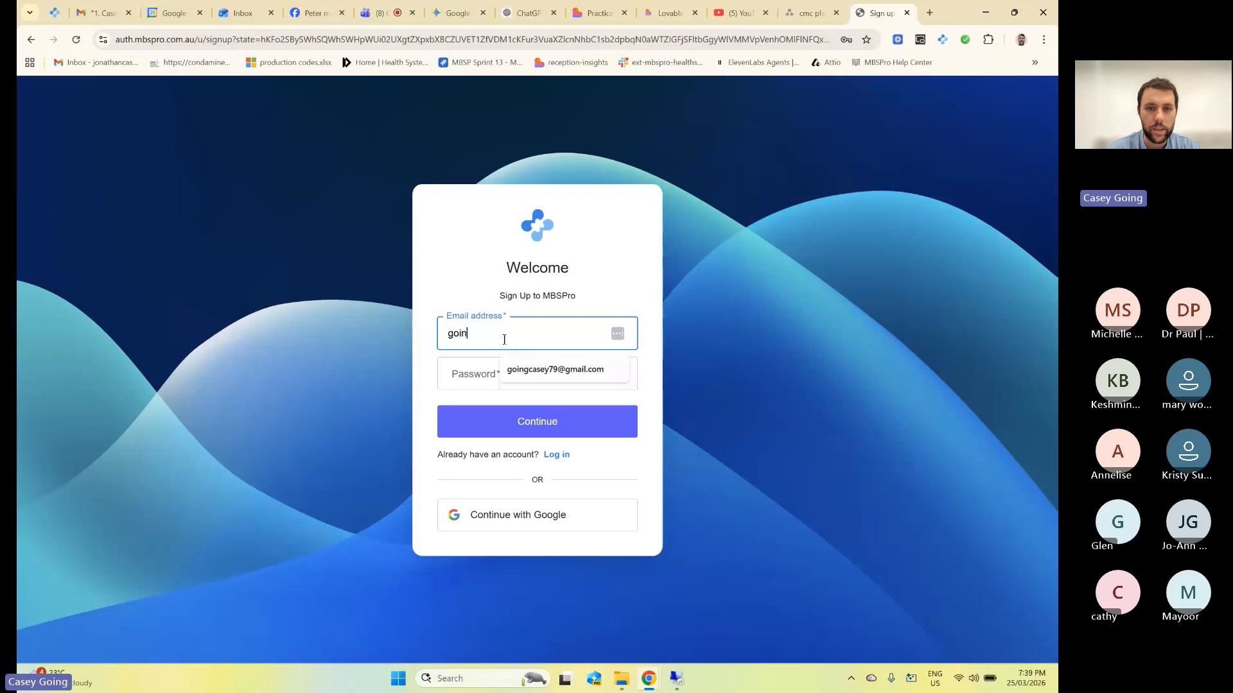
pyautogui.click(543, 377)
pyautogui.click(522, 378)
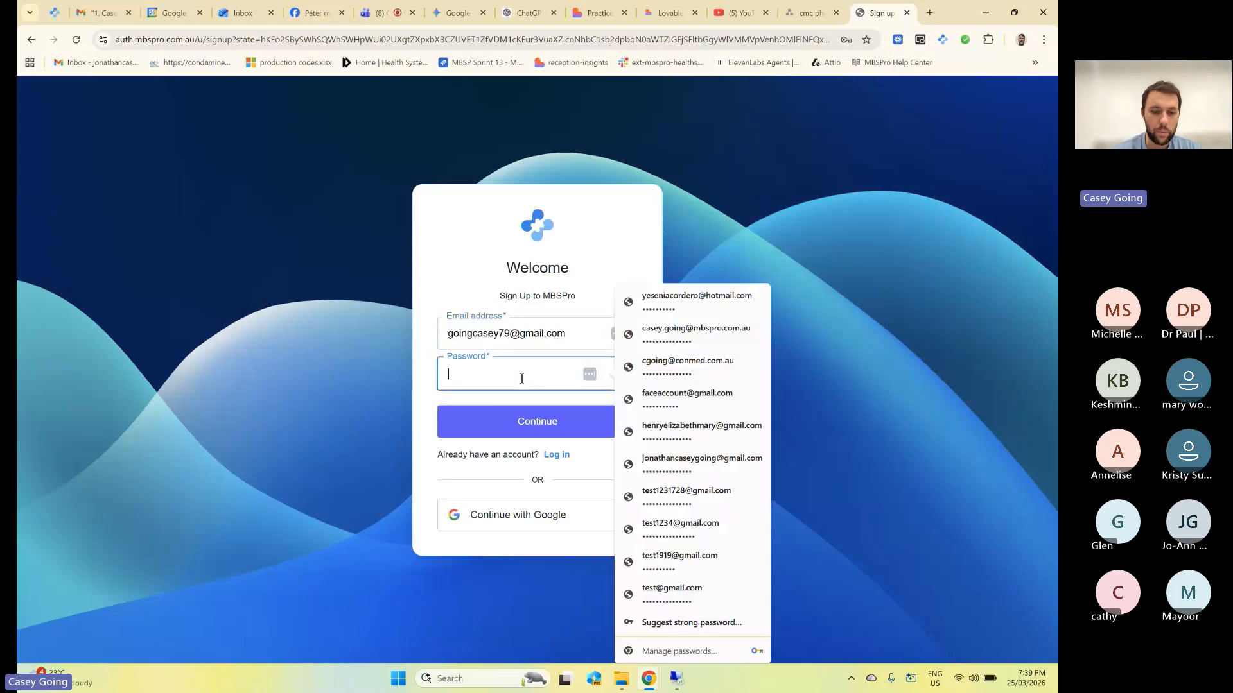
pyautogui.write('••••••')
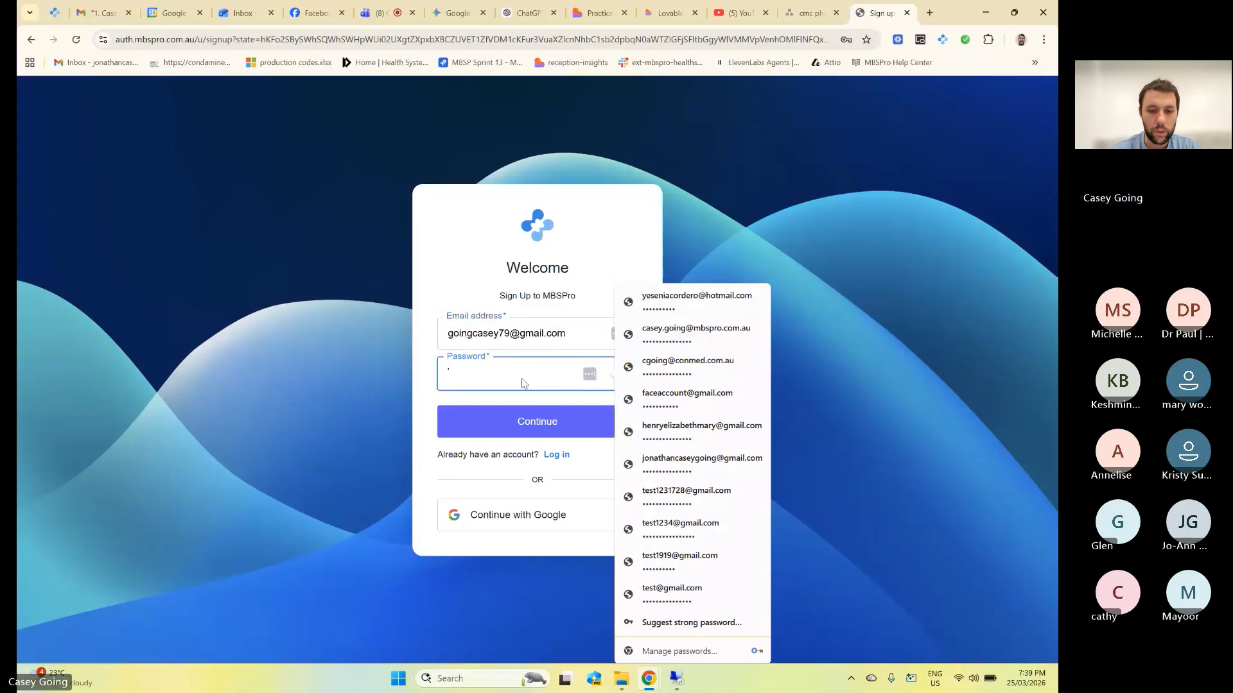
pyautogui.write('••••')
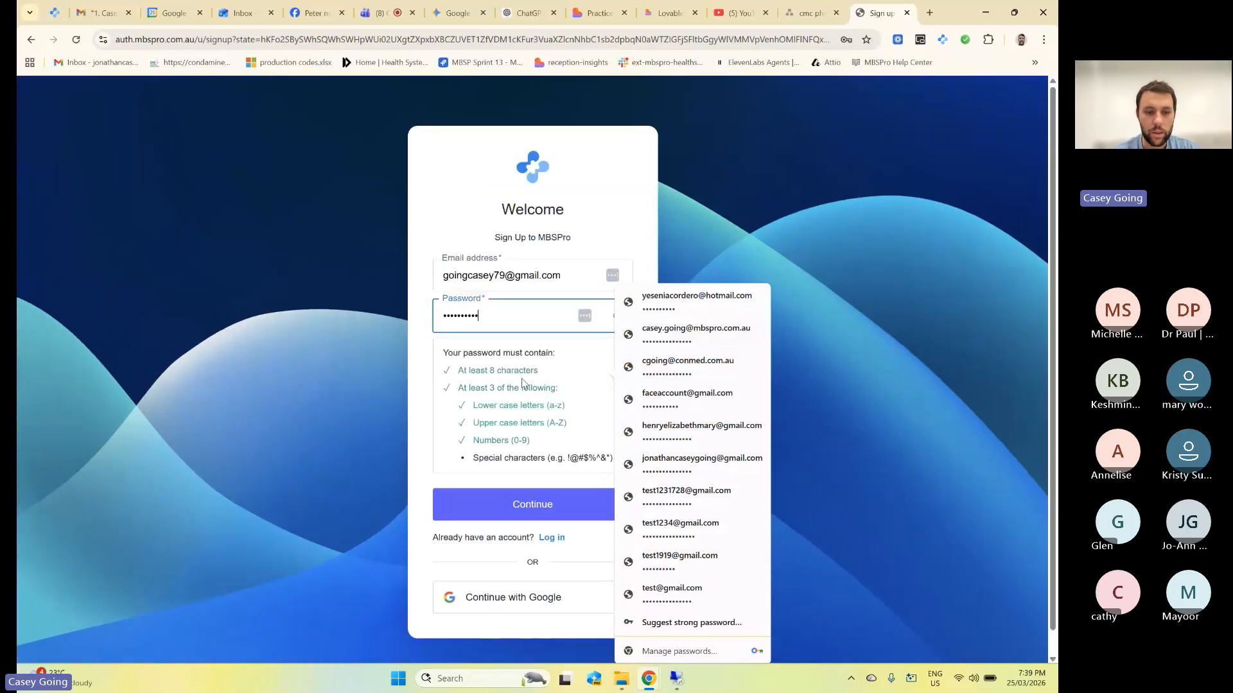
pyautogui.write('•')
pyautogui.click(521, 500)
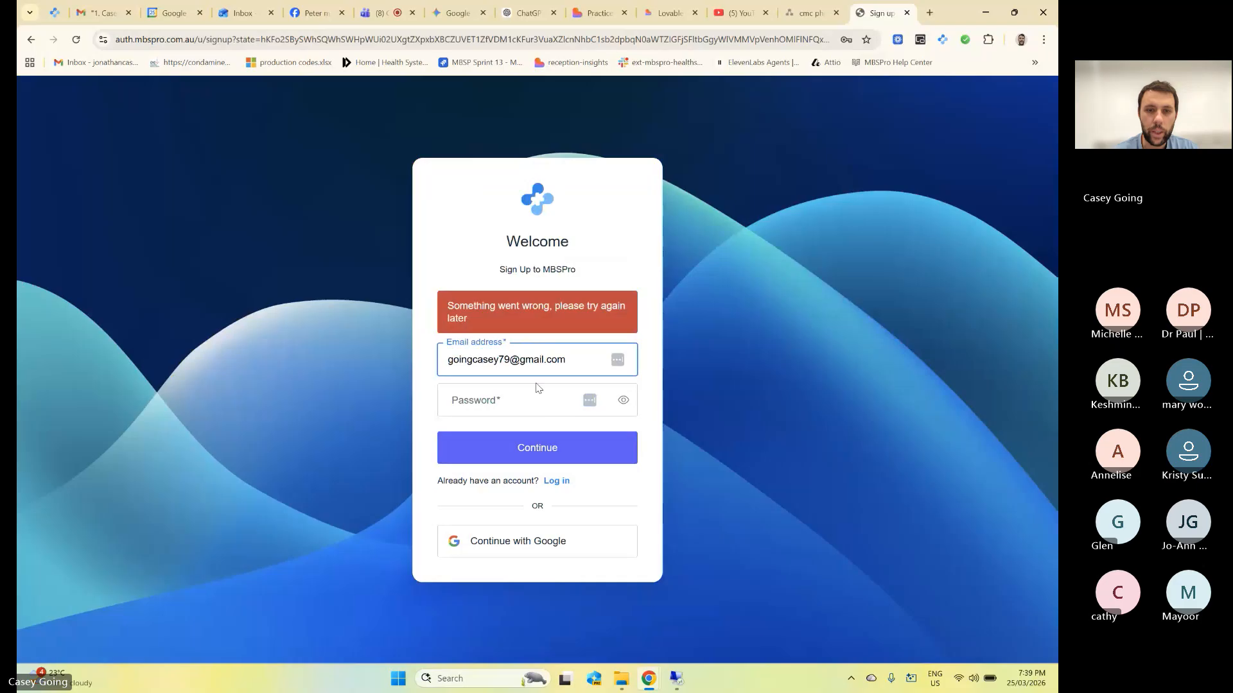
# After the error, replace the e-mail with a different test address and new password, and resubmit.
pyautogui.hotkey('ctrl', 'a')
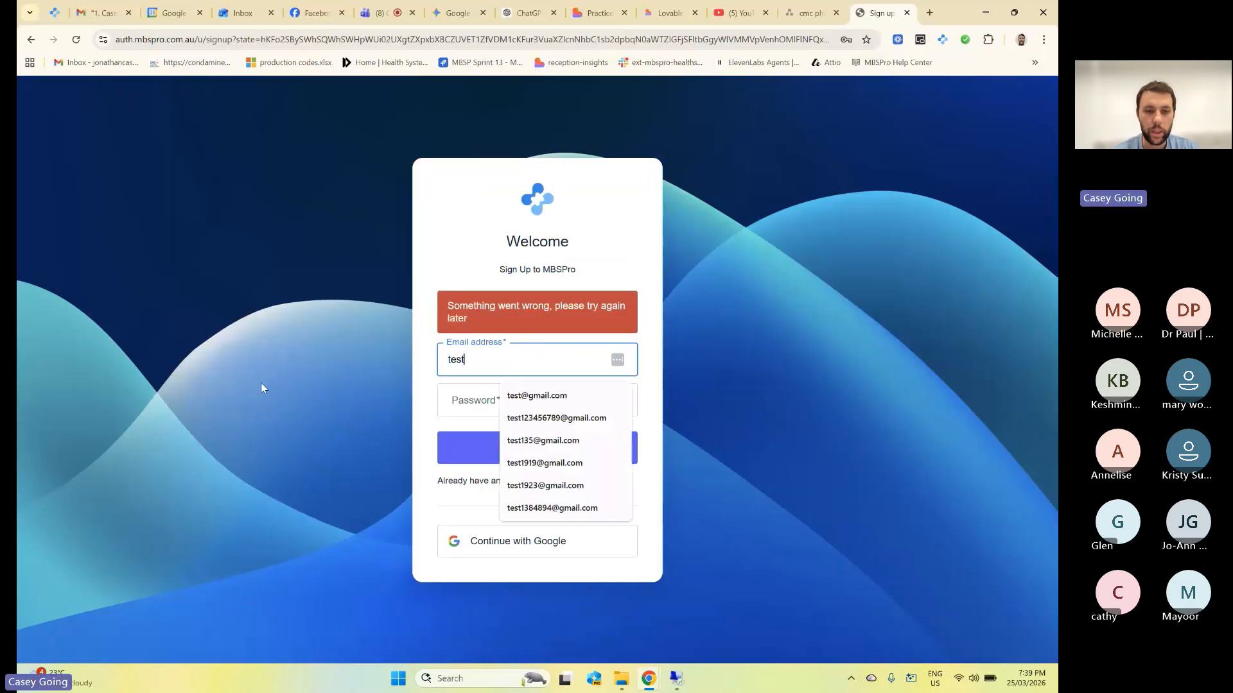
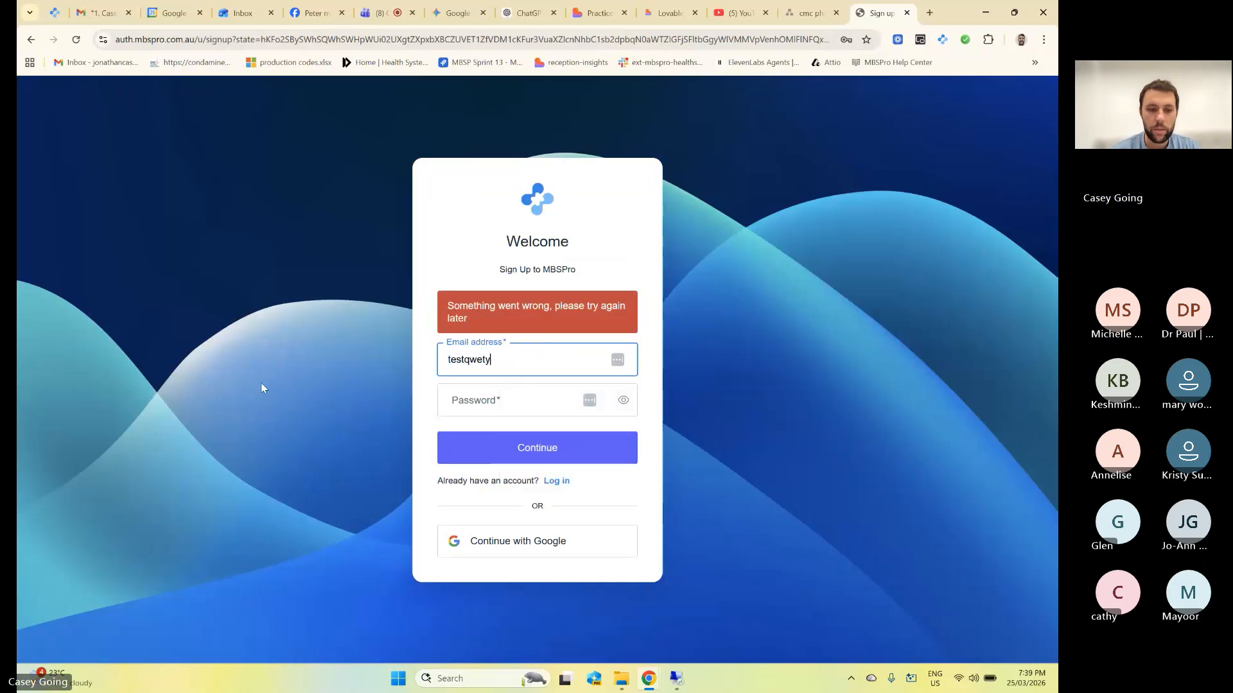
pyautogui.press('Tab')
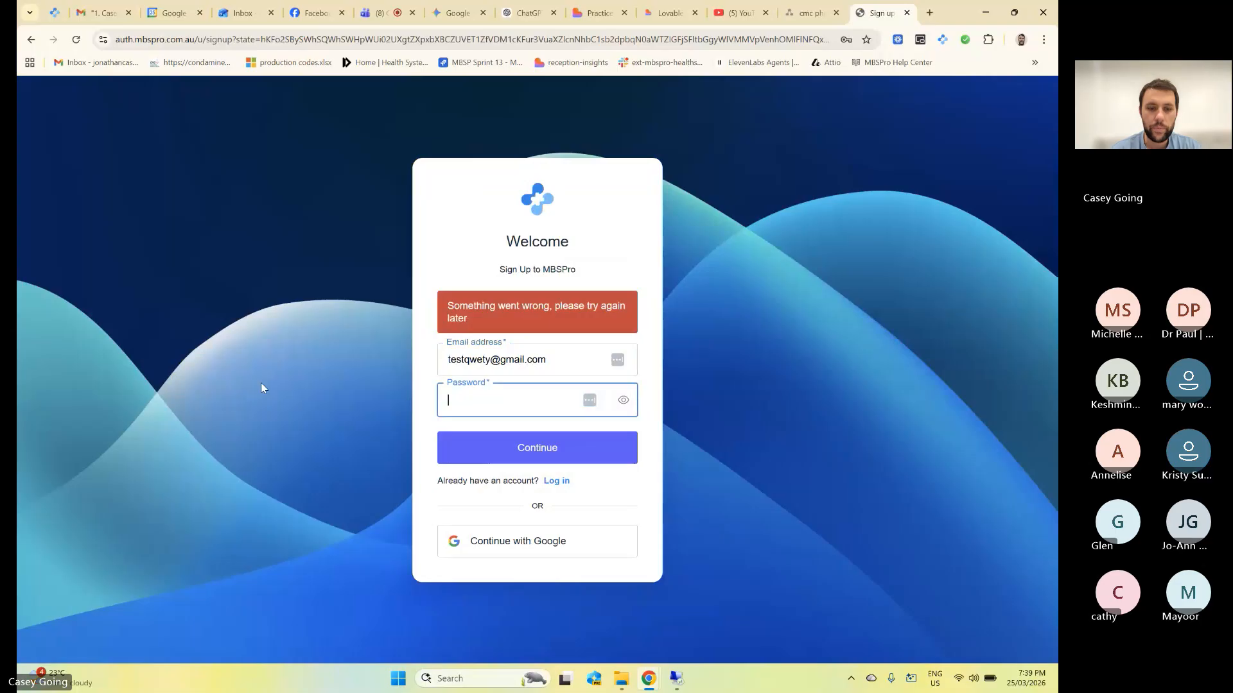
pyautogui.write('••••••••••')
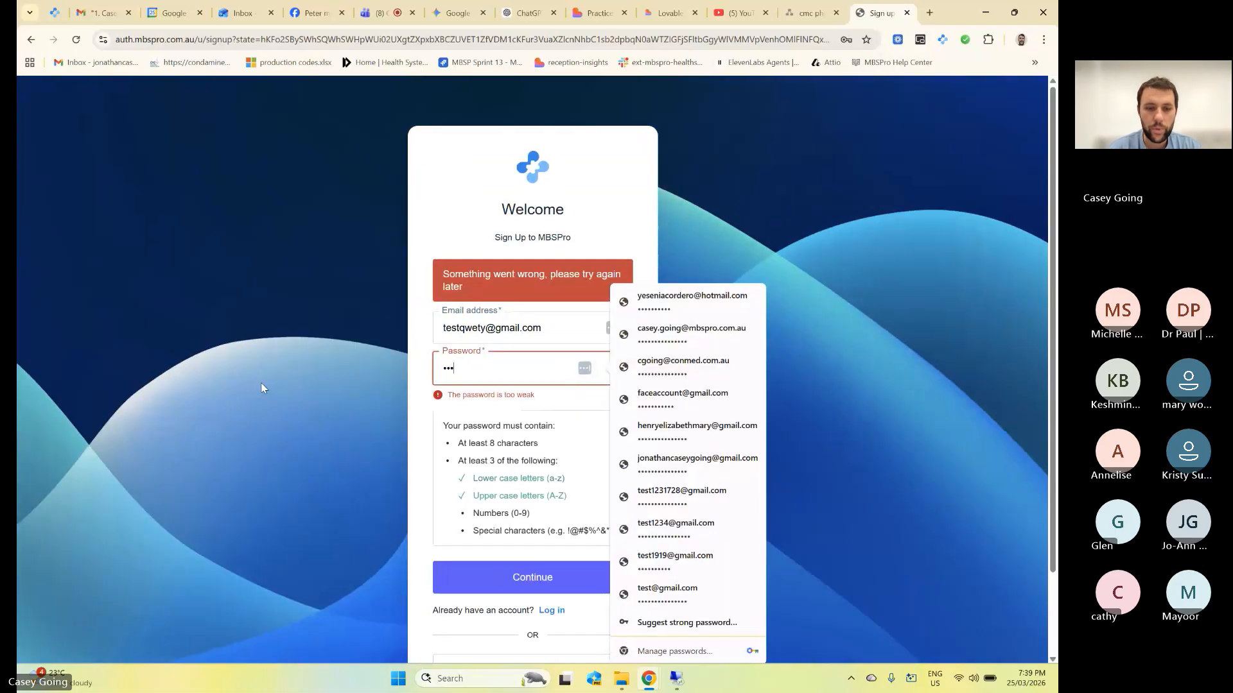
pyautogui.write('!')
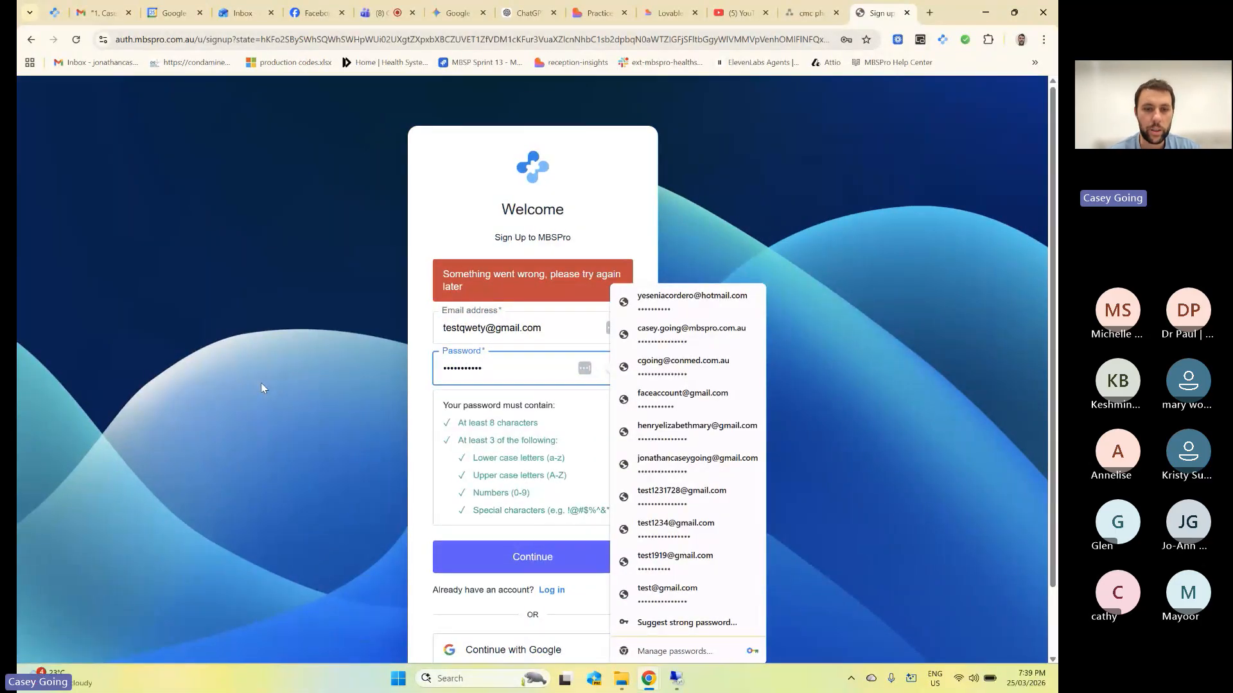
pyautogui.click(512, 554)
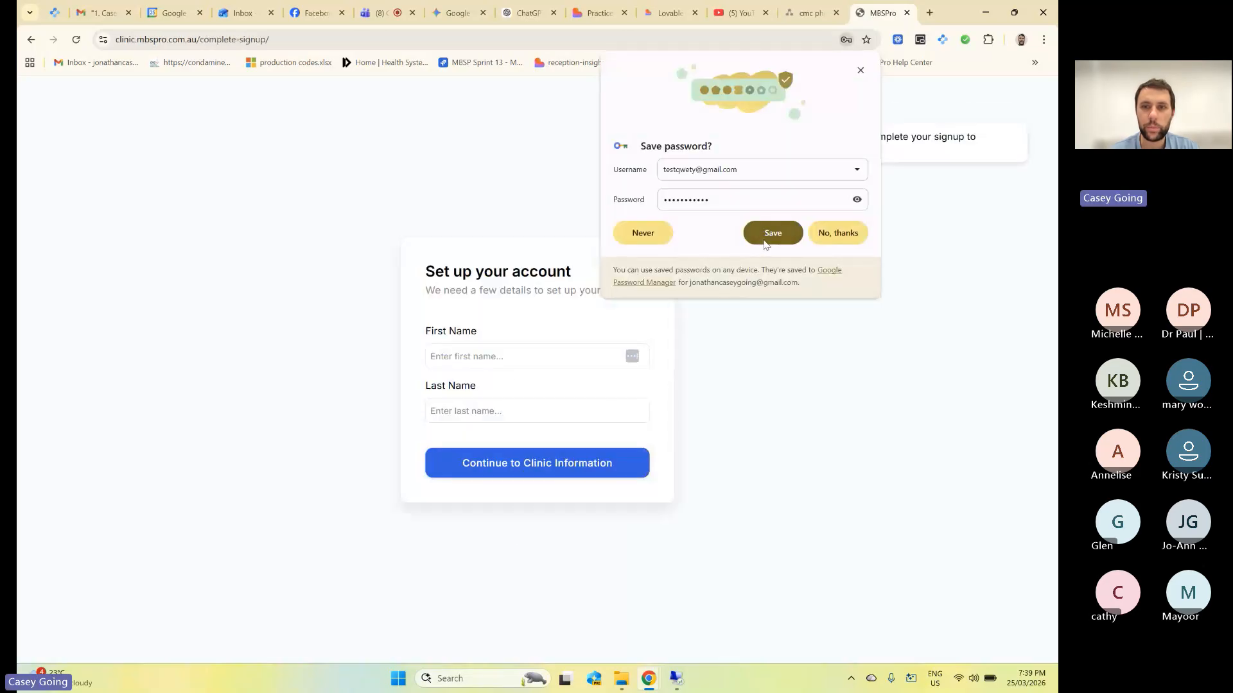
# Save the login in Chrome and enter the user's first and last name.
pyautogui.click(765, 238)
pyautogui.click(531, 360)
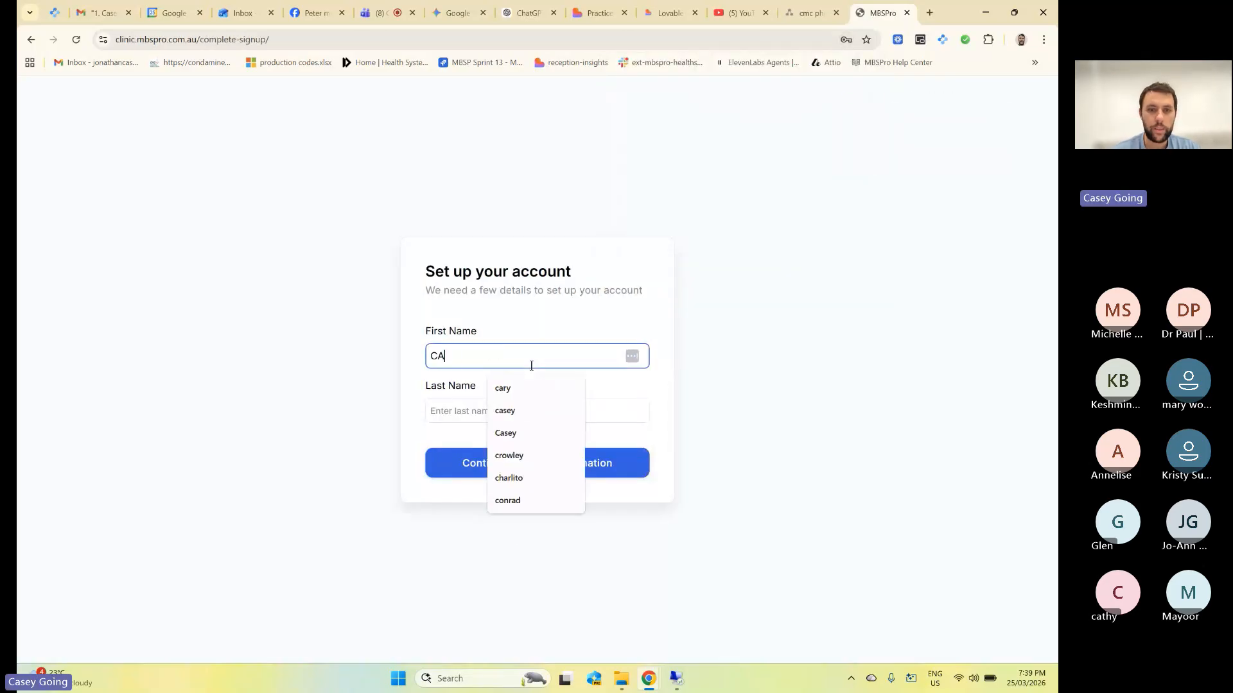
pyautogui.press('Tab')
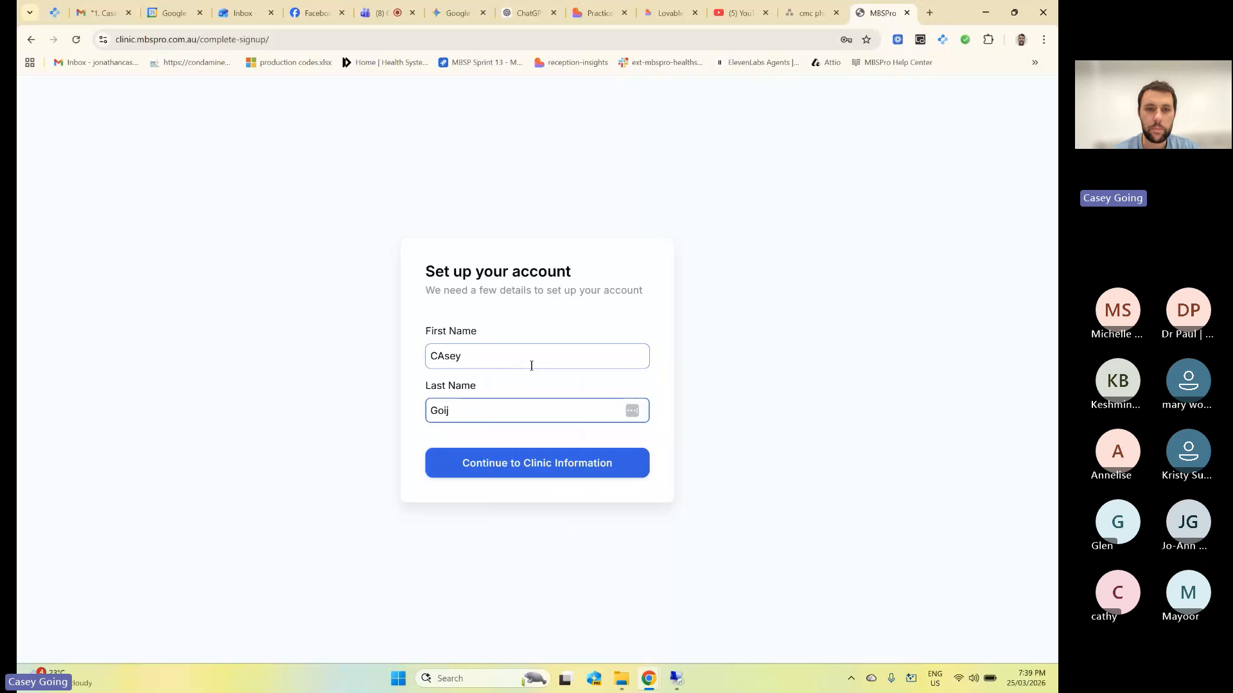
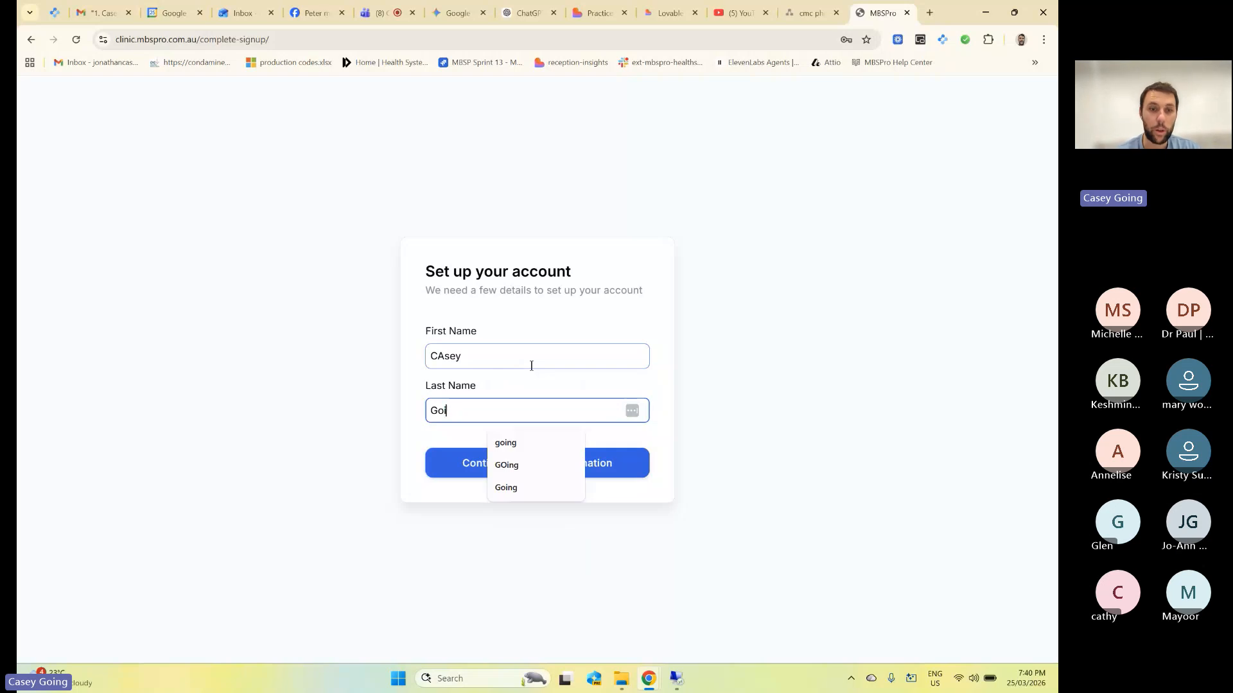
pyautogui.write('ng')
# Correct the capitalisation of the first name and dismiss the name suggestions.
pyautogui.hotkey('shift', 'Tab')
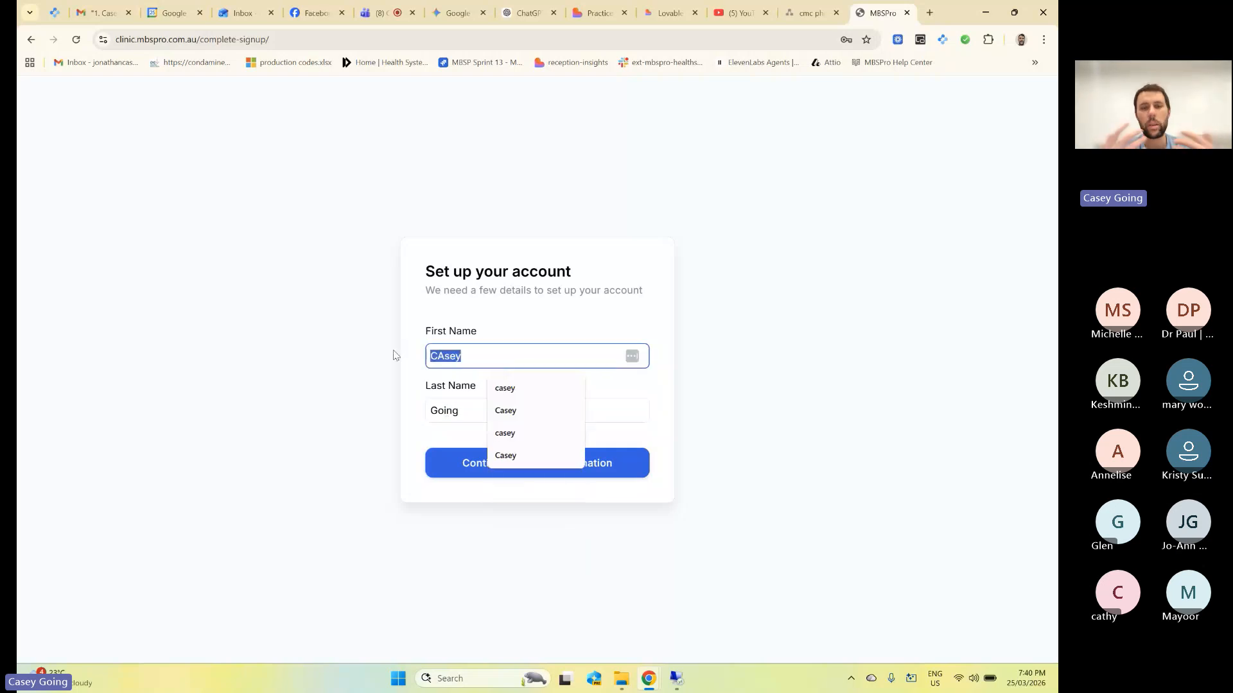
pyautogui.write('CAsey')
pyautogui.press('BackSpace')
pyautogui.press('BackSpace')
pyautogui.press('BackSpace')
pyautogui.press('BackSpace')
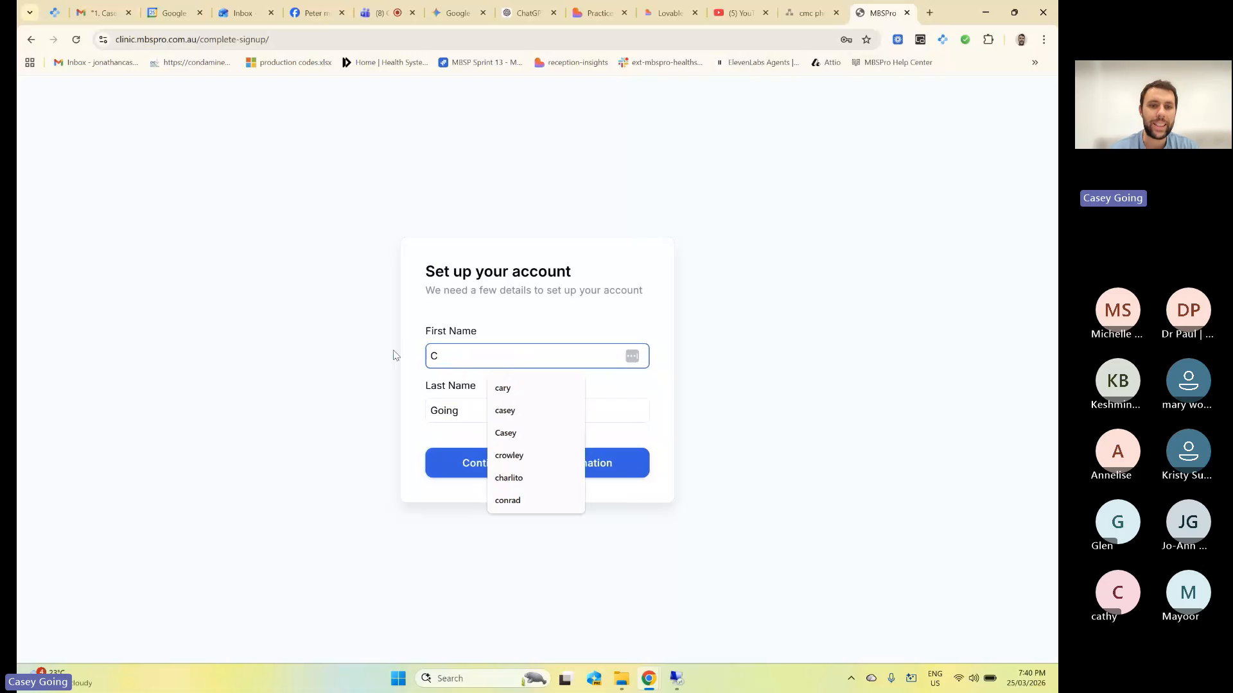
pyautogui.write('asey')
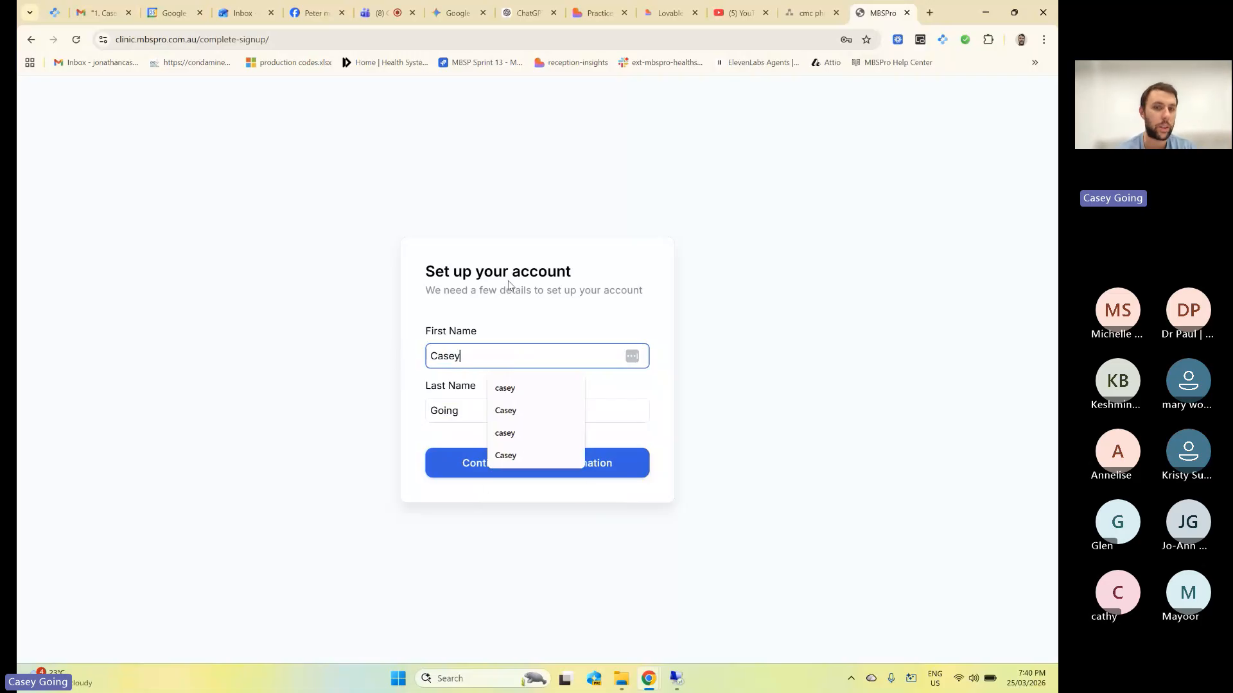
pyautogui.click(528, 272)
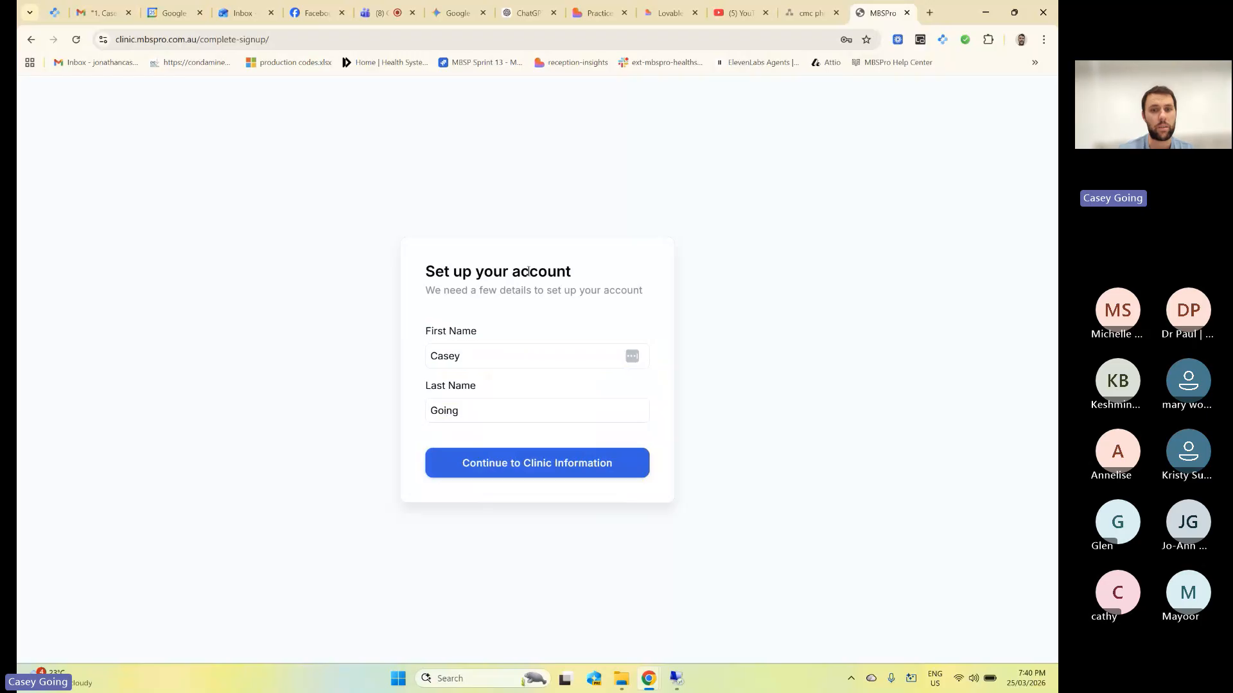
pyautogui.click(578, 462)
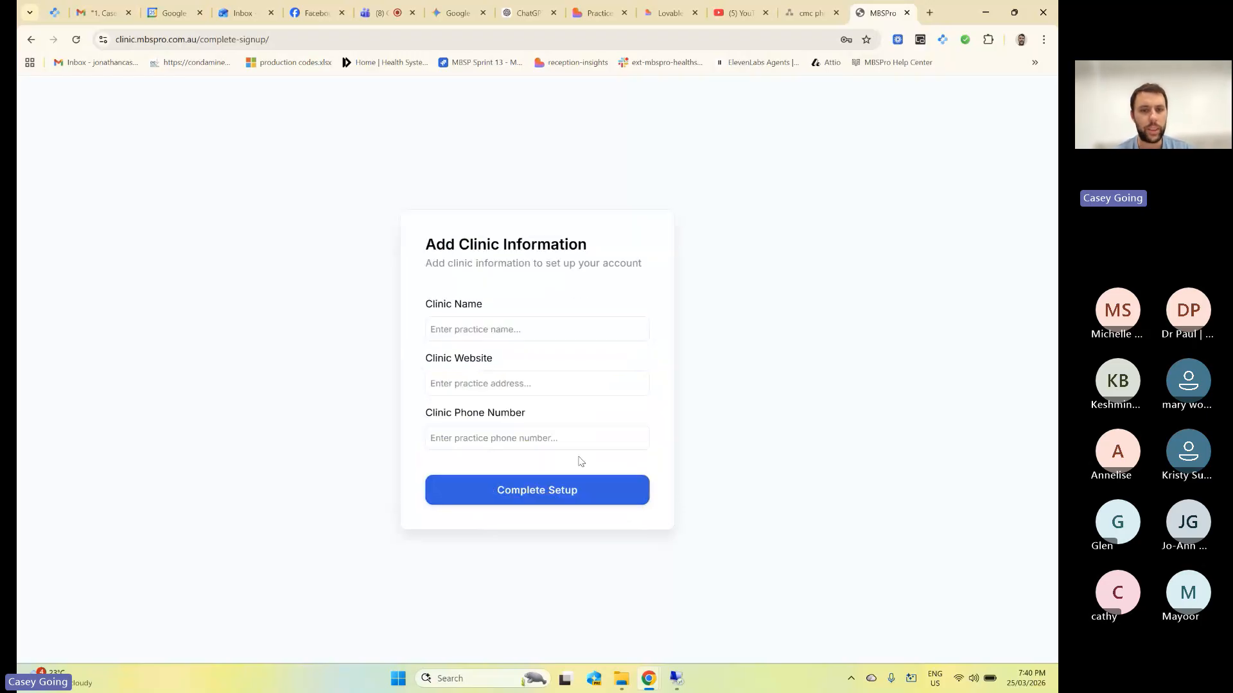
pyautogui.click(493, 331)
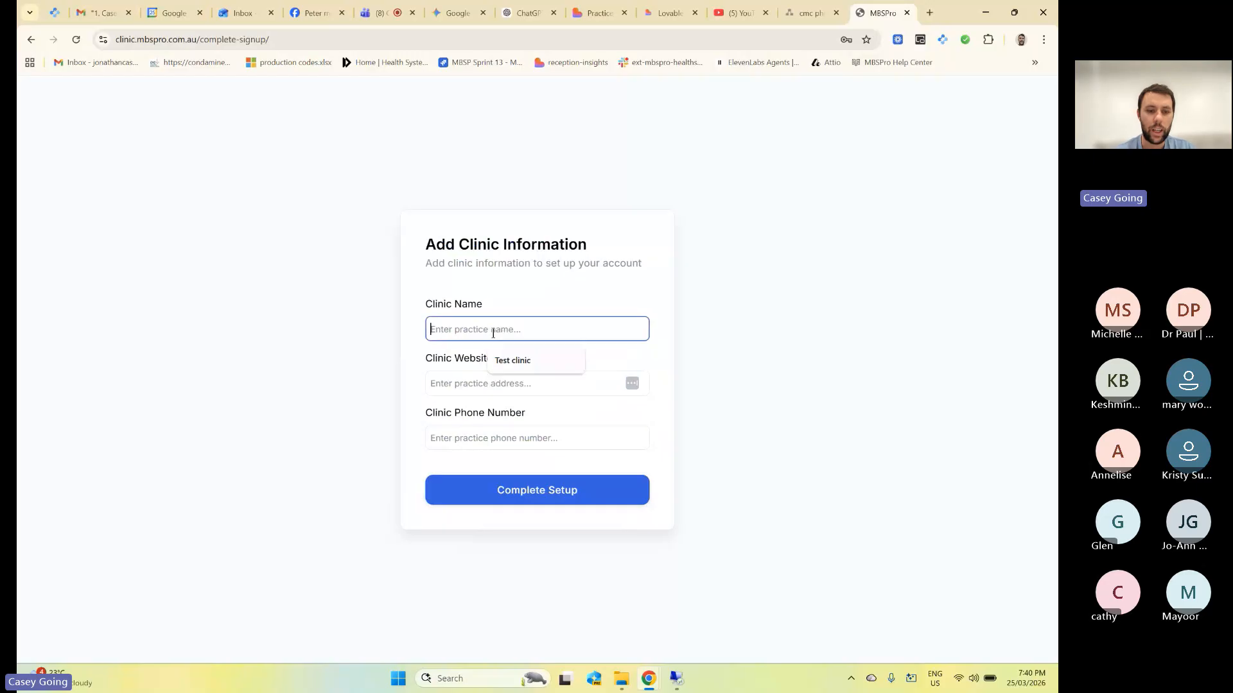
pyautogui.write('www')
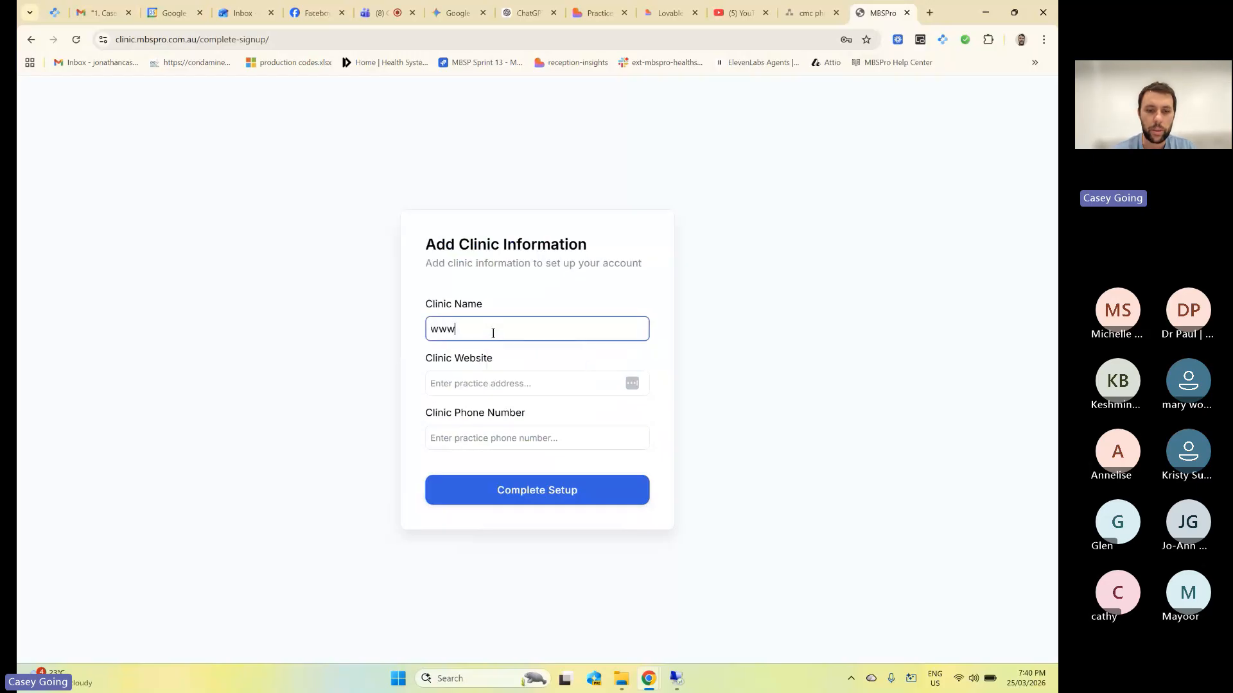
pyautogui.write('.testclinic.com.a')
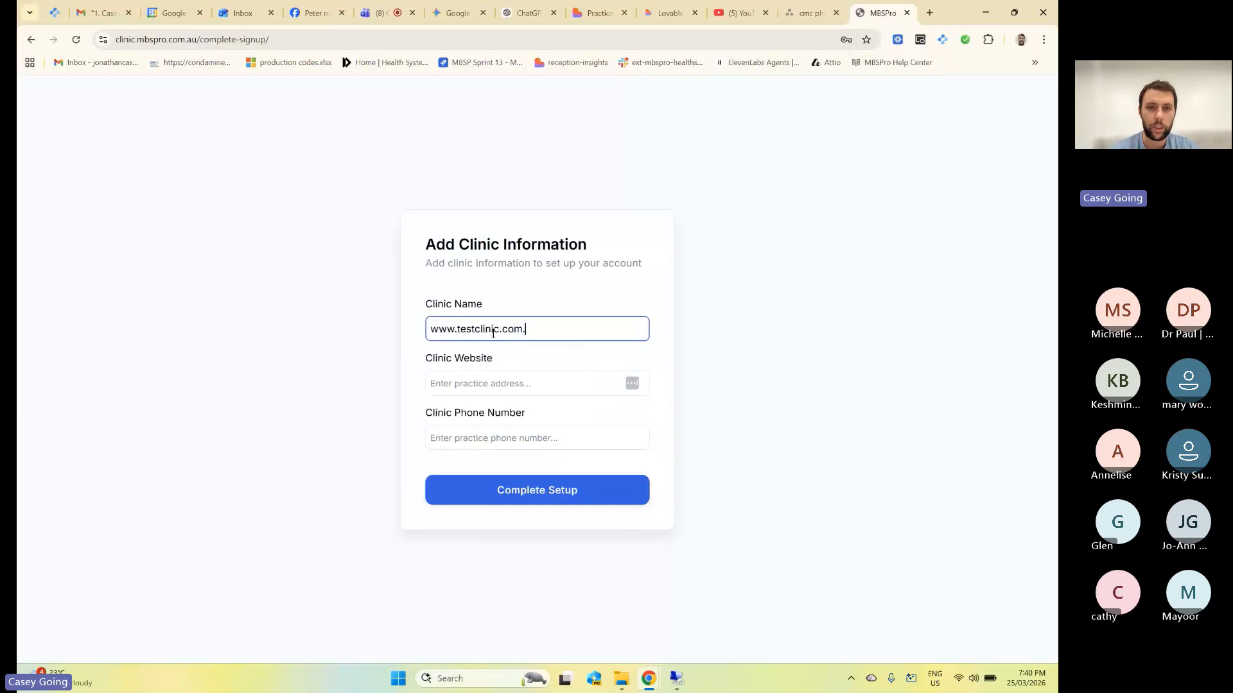
pyautogui.press('BackSpace')
pyautogui.write('au')
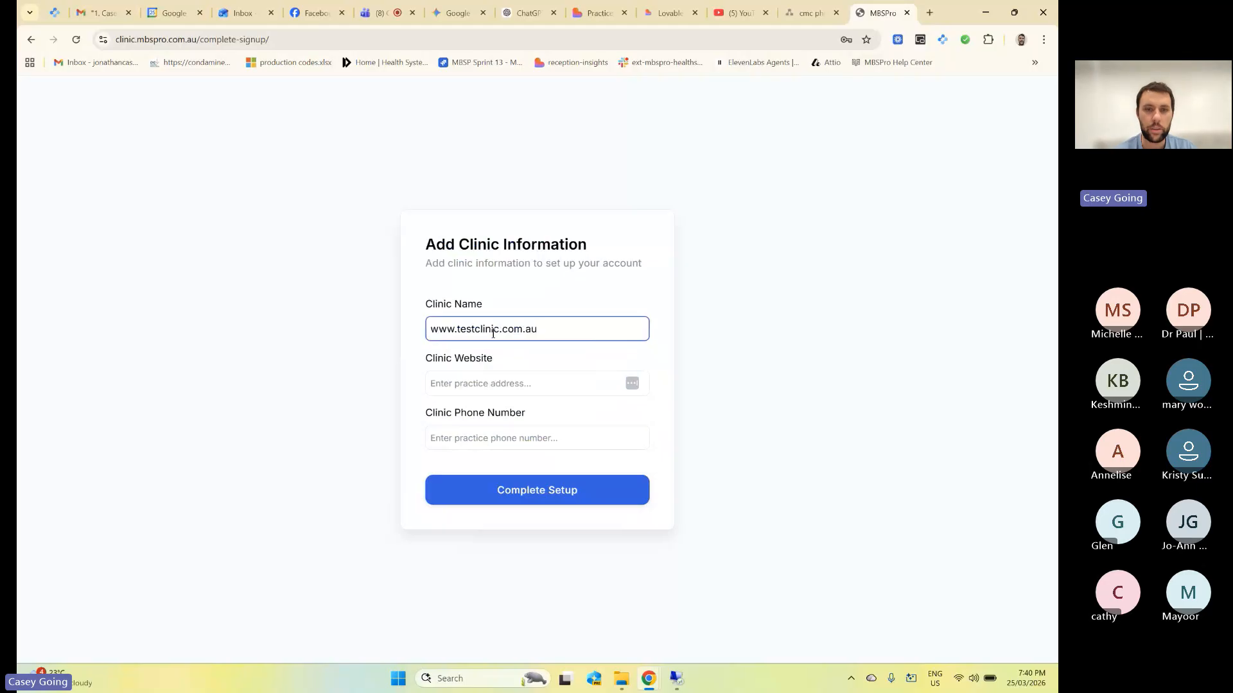
pyautogui.hotkey('ctrl', 'a')
pyautogui.hotkey('ctrl', 'x')
pyautogui.click(445, 398)
pyautogui.hotkey('ctrl', 'v')
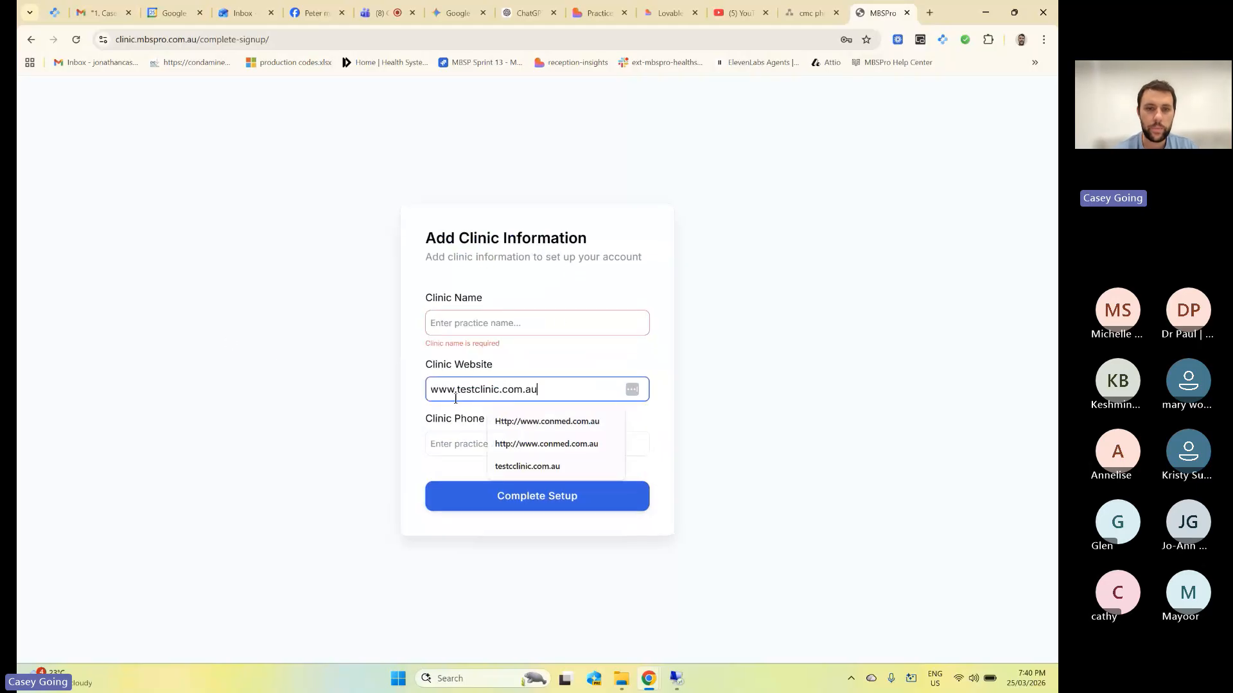
# Name the clinic 'test clinic' and enter its phone number, briefly admitting a Teams guest.
pyautogui.click(465, 331)
pyautogui.write('test clinic')
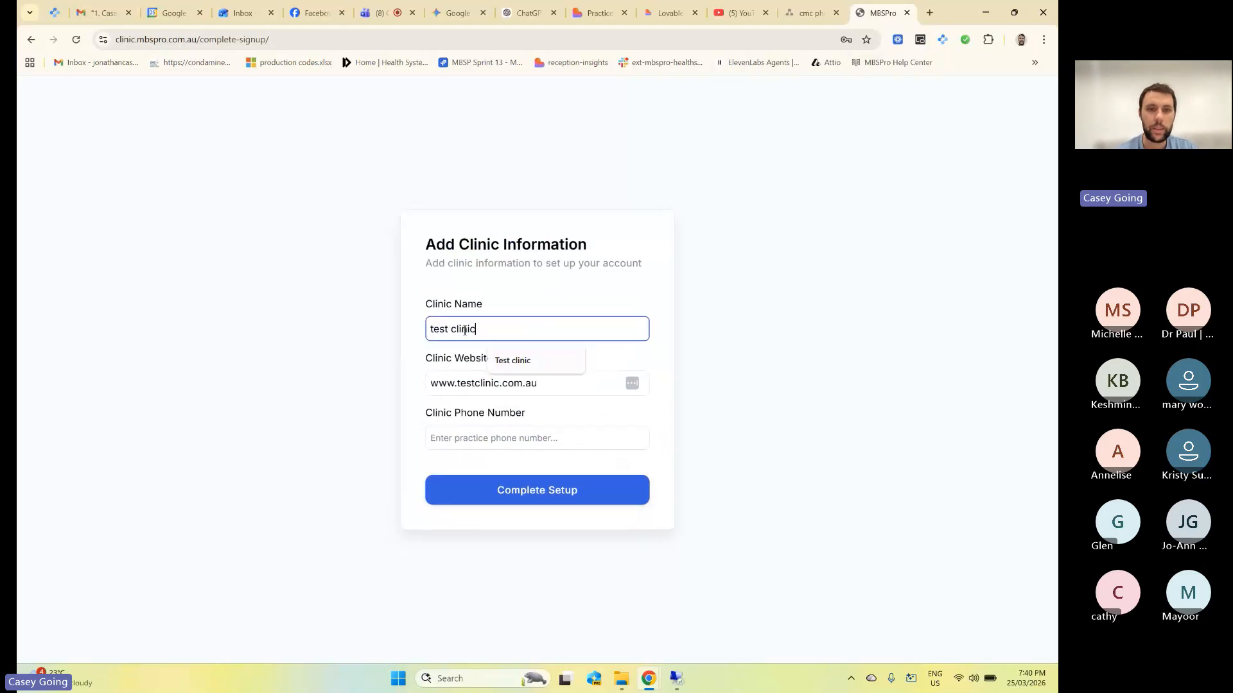
pyautogui.click(476, 437)
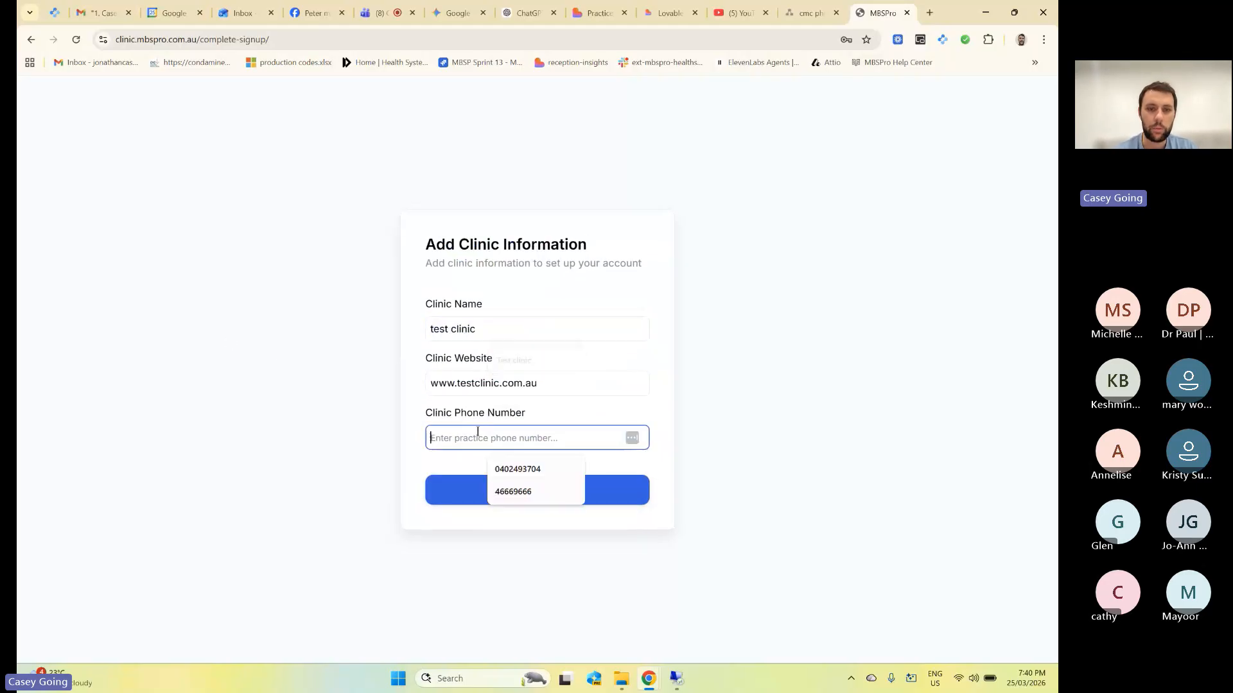
pyautogui.click(379, 13)
pyautogui.click(1005, 302)
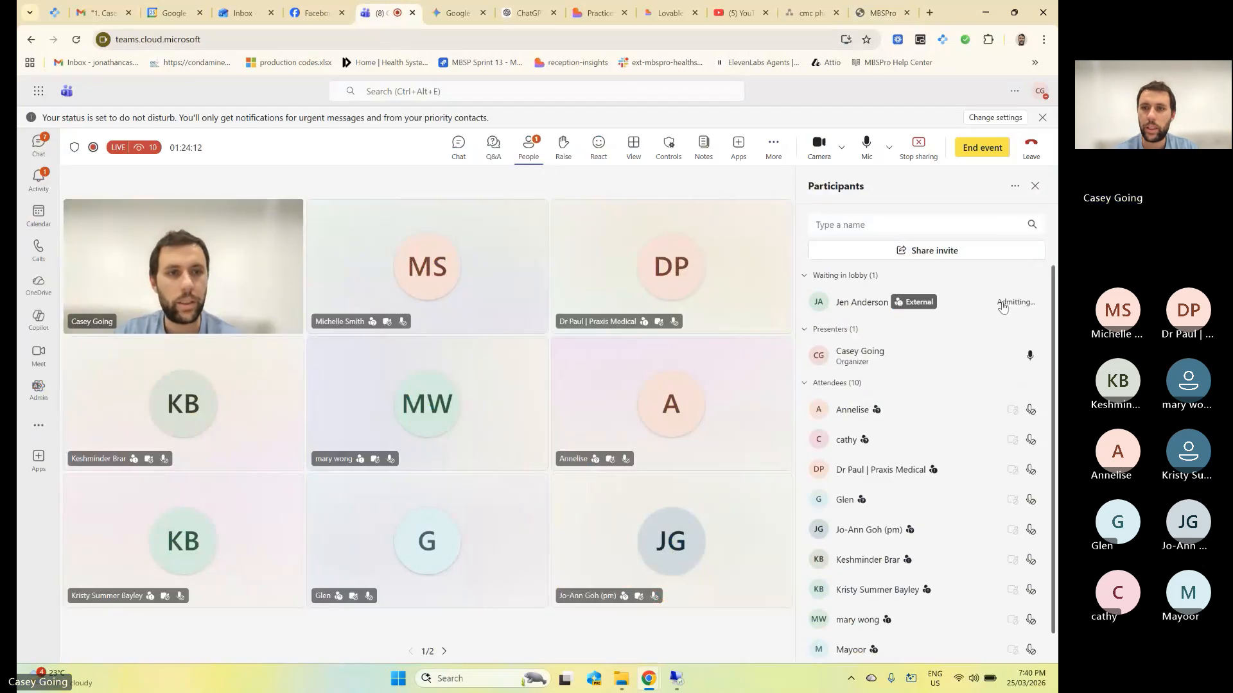
pyautogui.click(883, 13)
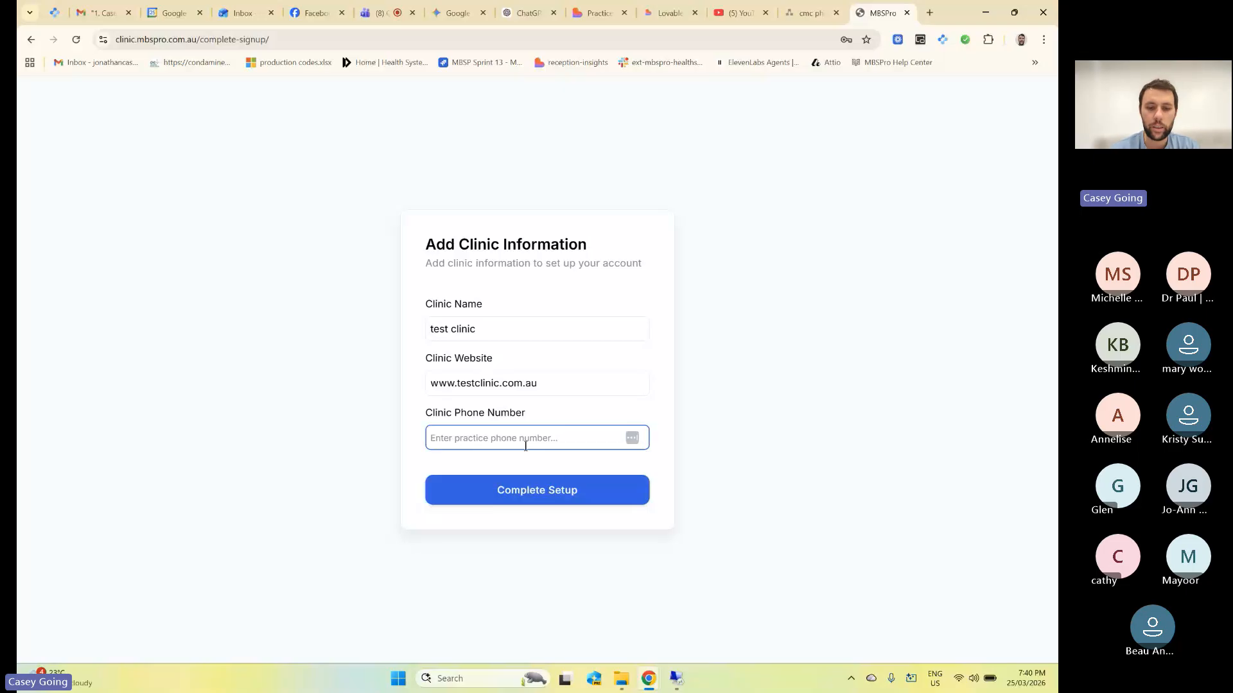
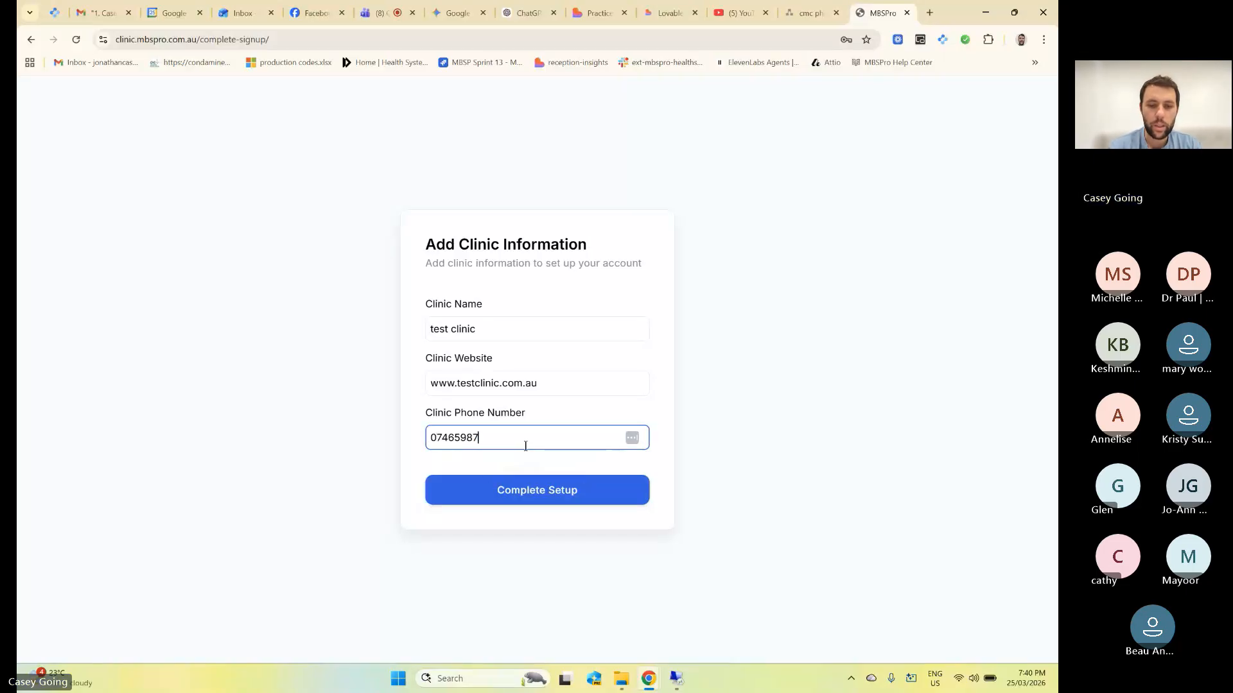
# Submit setup, then rename the clinic to 'test1234 clinic' after the duplicate-name rejection and resubmit.
pyautogui.click(527, 501)
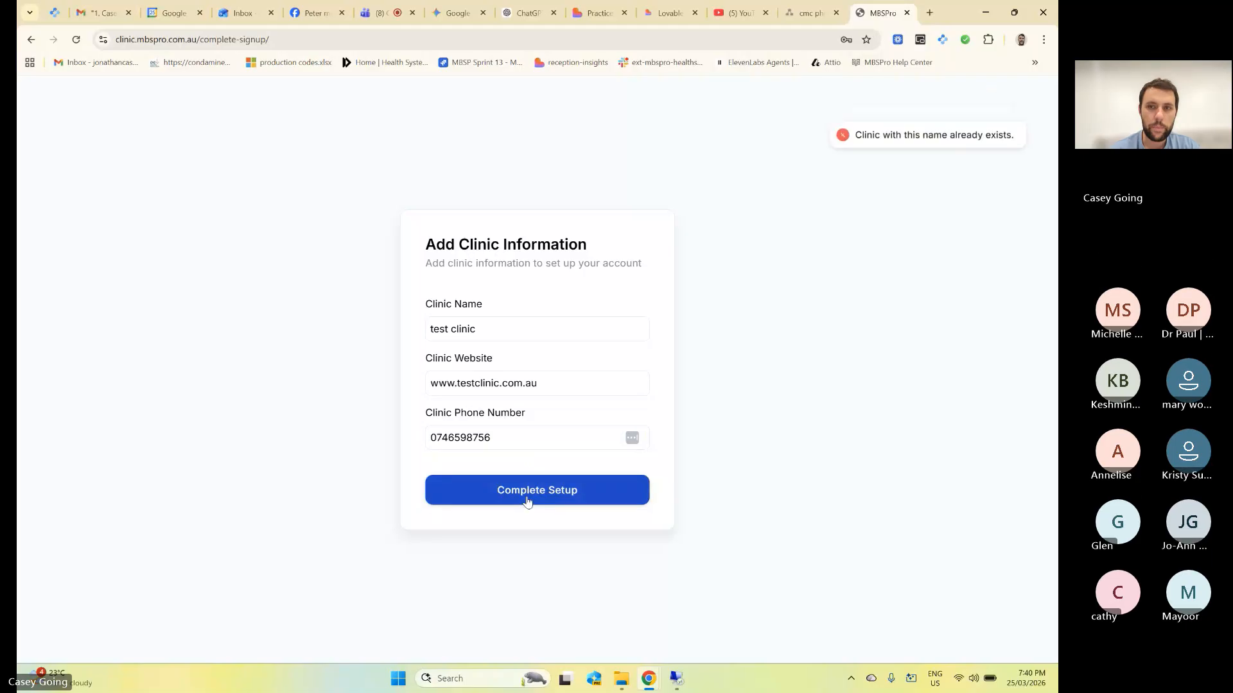
pyautogui.click(447, 330)
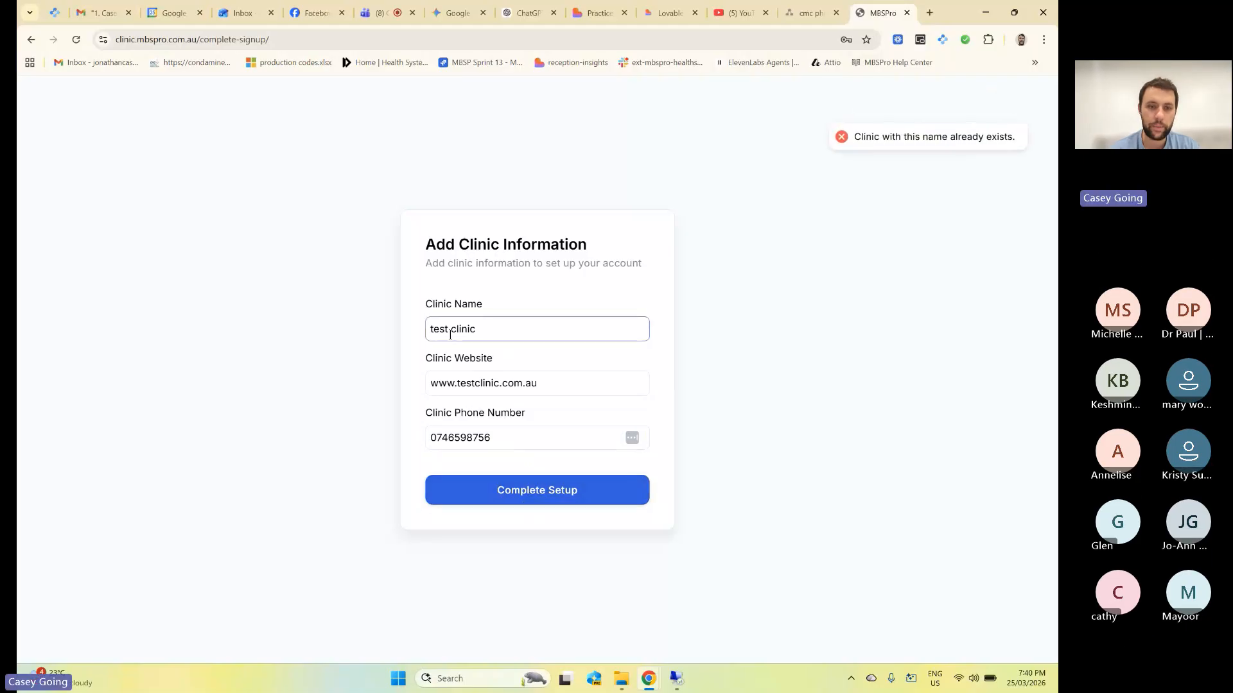
pyautogui.write('1234')
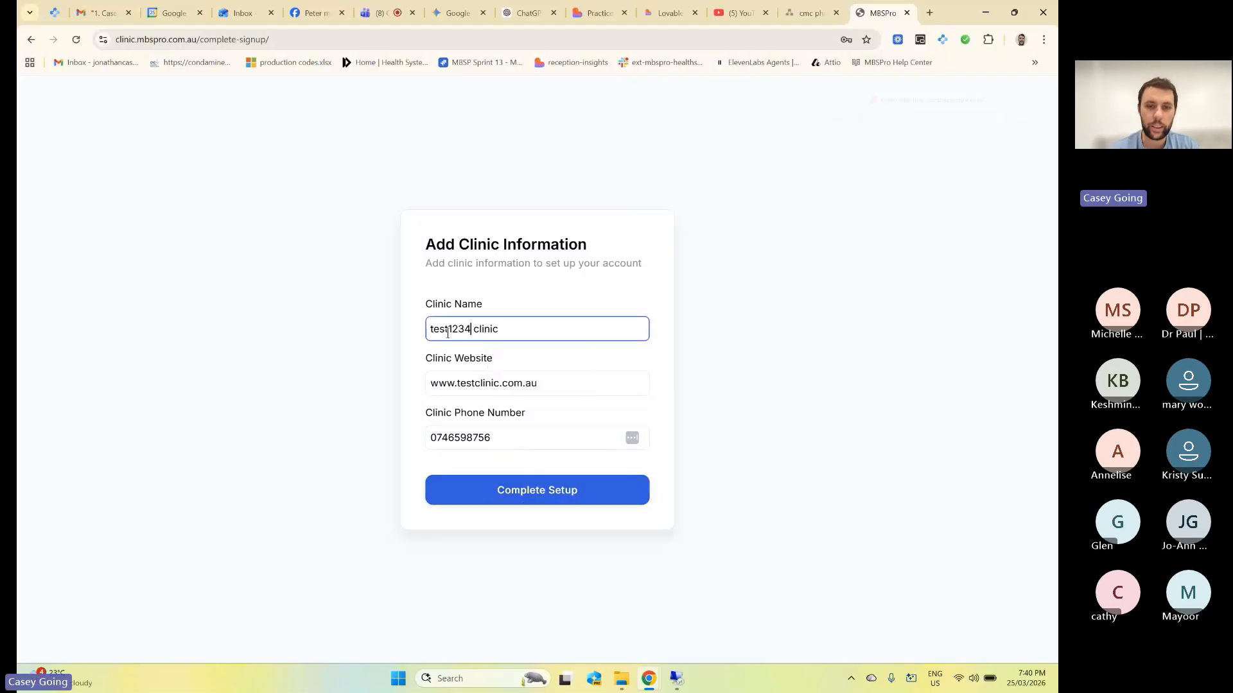
pyautogui.click(537, 497)
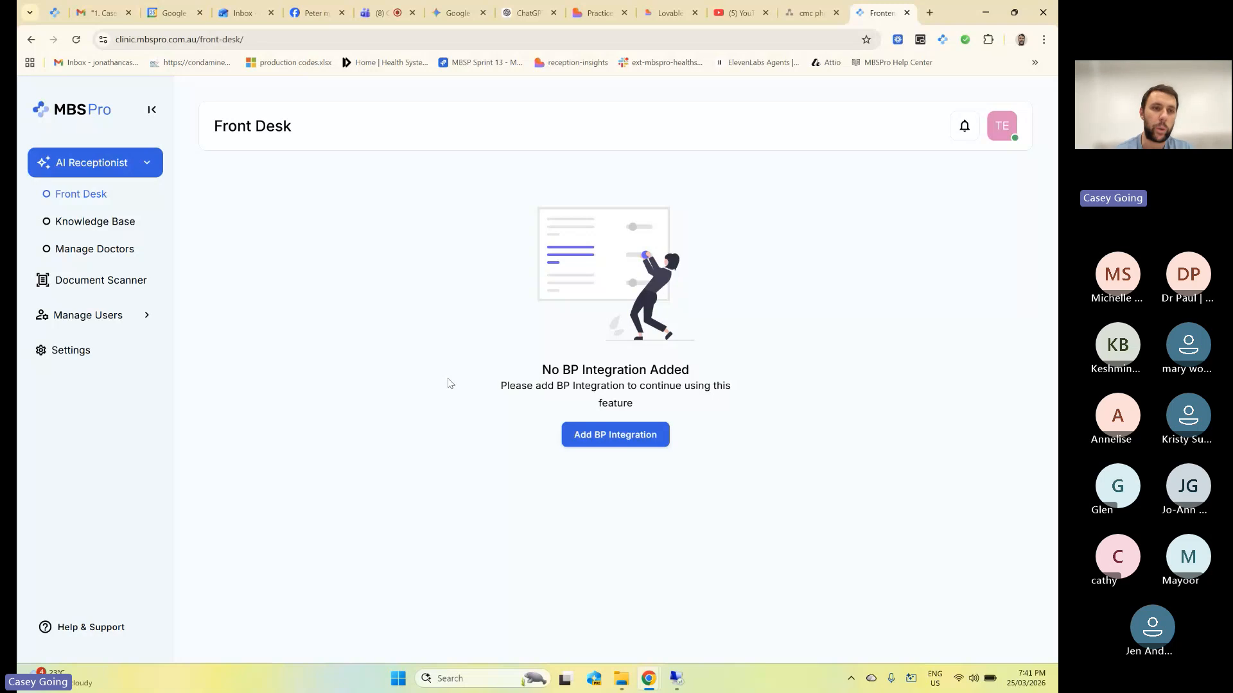
# Review the Knowledge Base and Manage Doctors pages, then open a new browser tab.
pyautogui.click(125, 232)
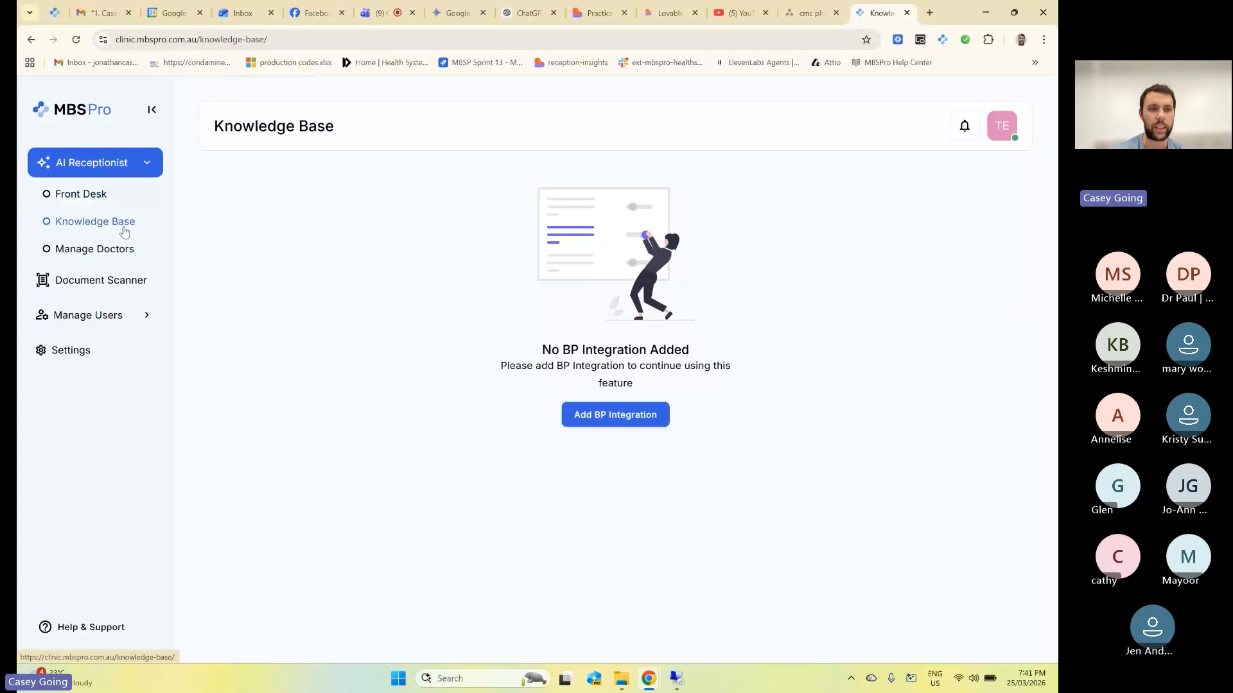
pyautogui.click(119, 250)
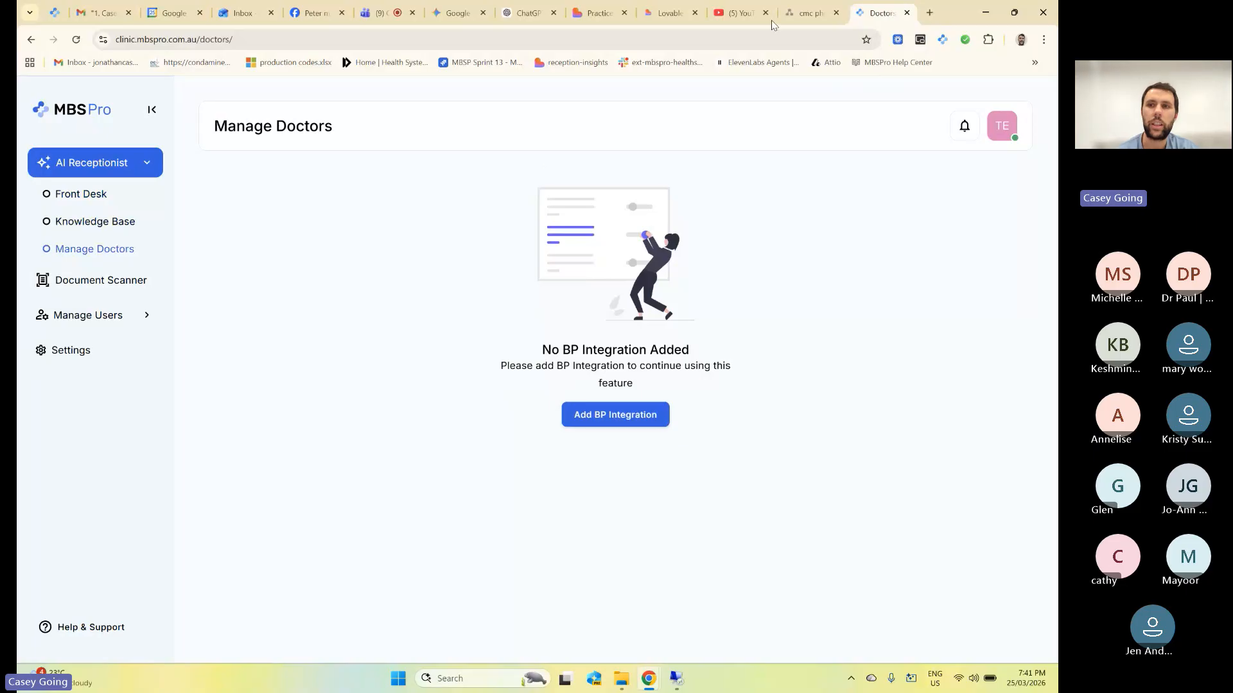
pyautogui.click(931, 14)
# Load clinicuat.mbspro.com.au and go to its Knowledge Base page.
pyautogui.write('clinicuat.mbspro.com.au')
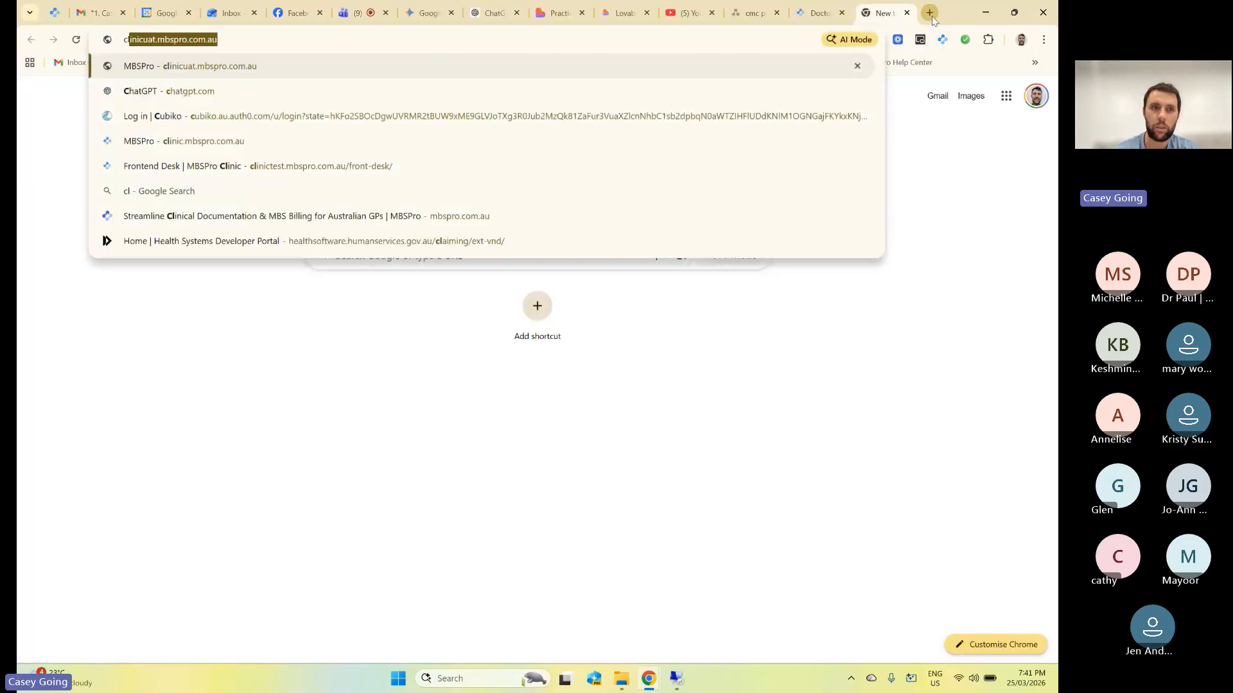
pyautogui.press('Return')
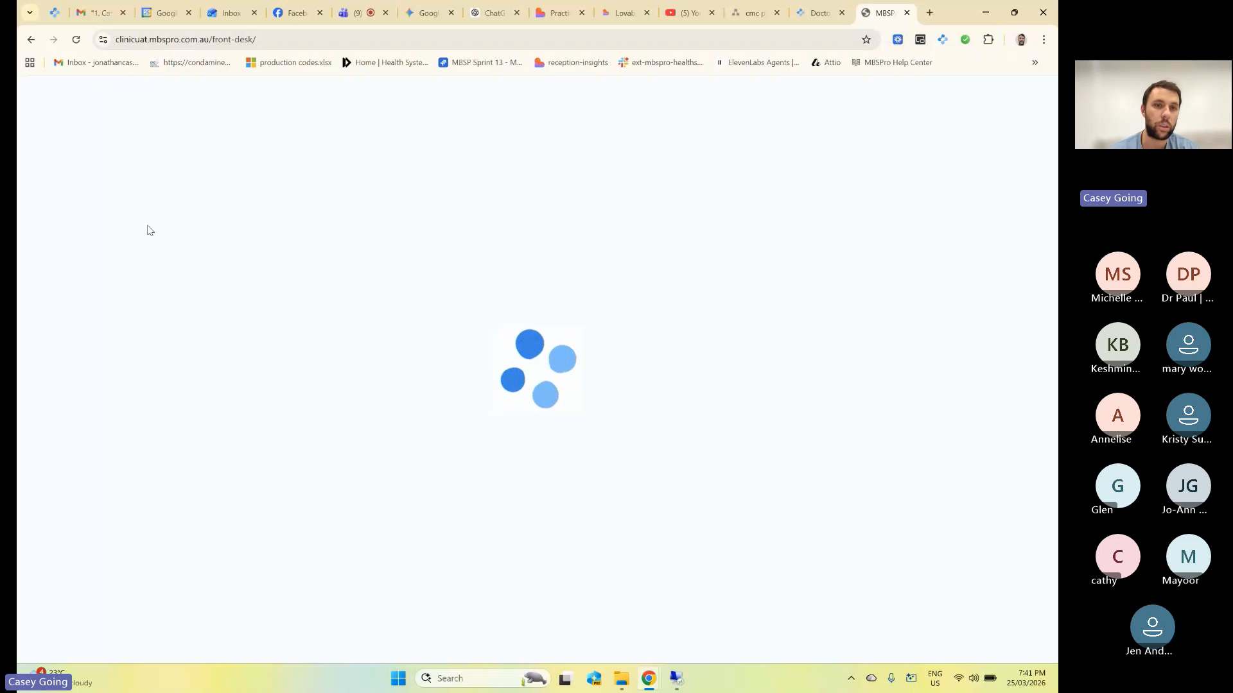
pyautogui.click(100, 222)
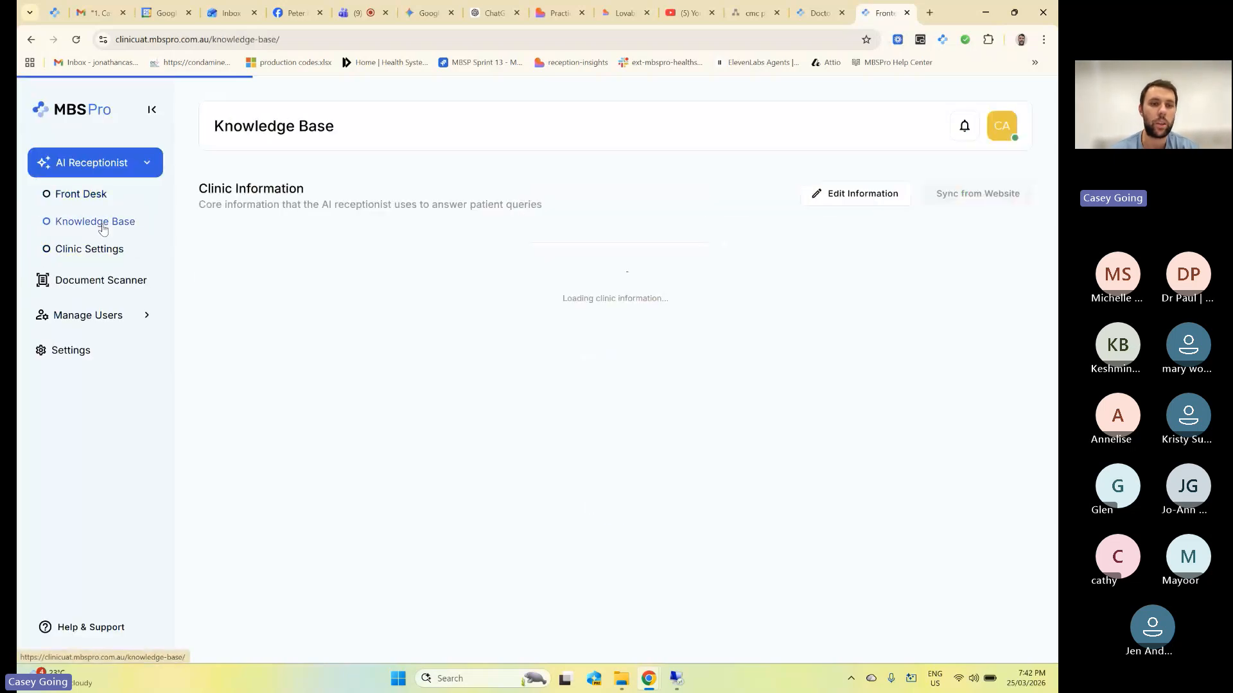
# Review the Front Desk call log and view the first call's transcript details.
pyautogui.click(87, 194)
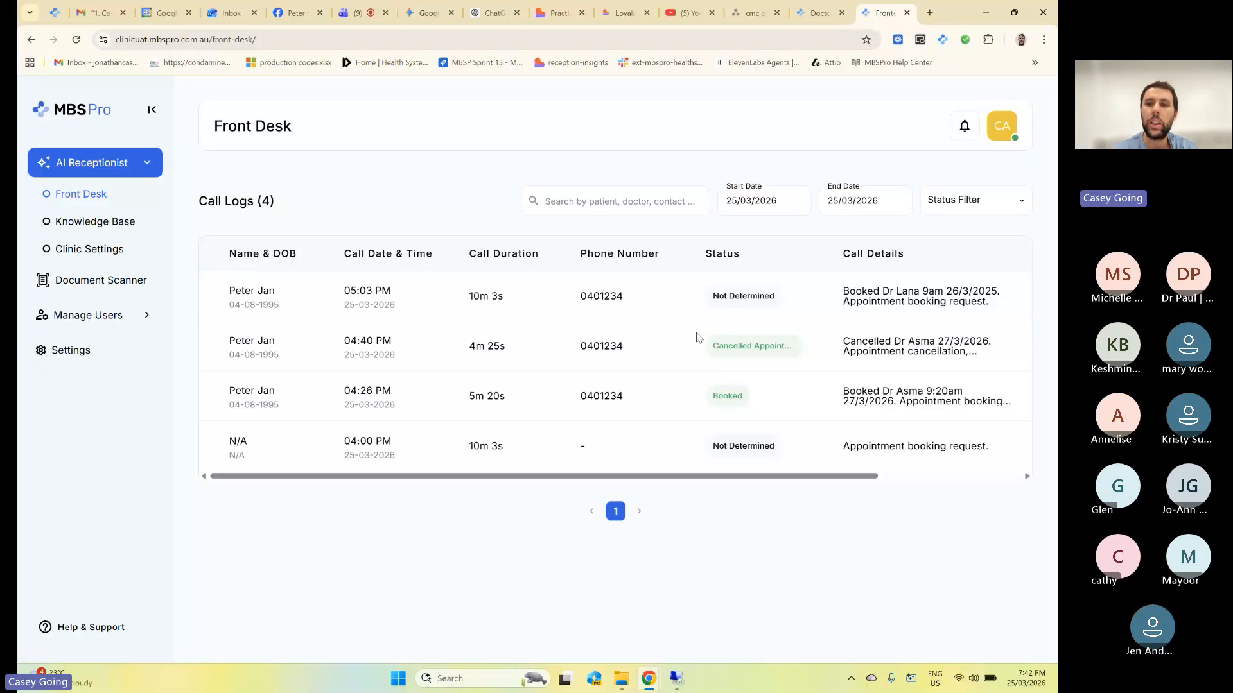
pyautogui.hscroll(3, 834, 341)
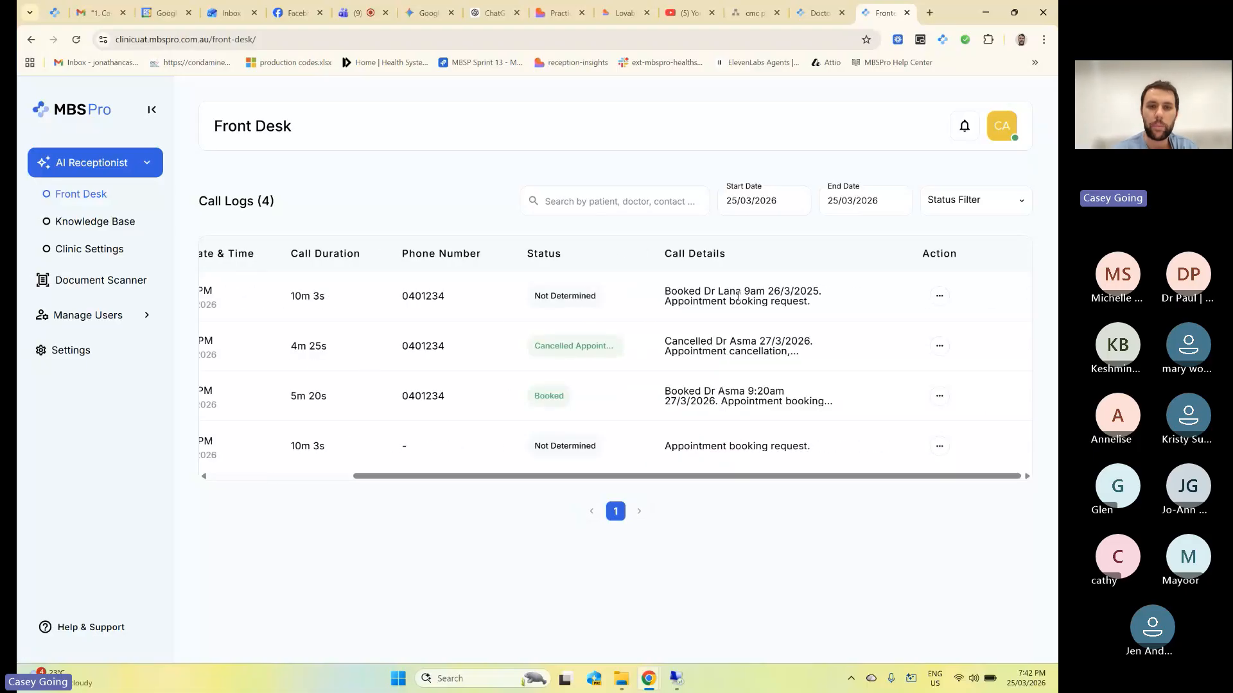
pyautogui.hscroll(-3, 578, 295)
pyautogui.hscroll(3, 507, 294)
pyautogui.click(939, 296)
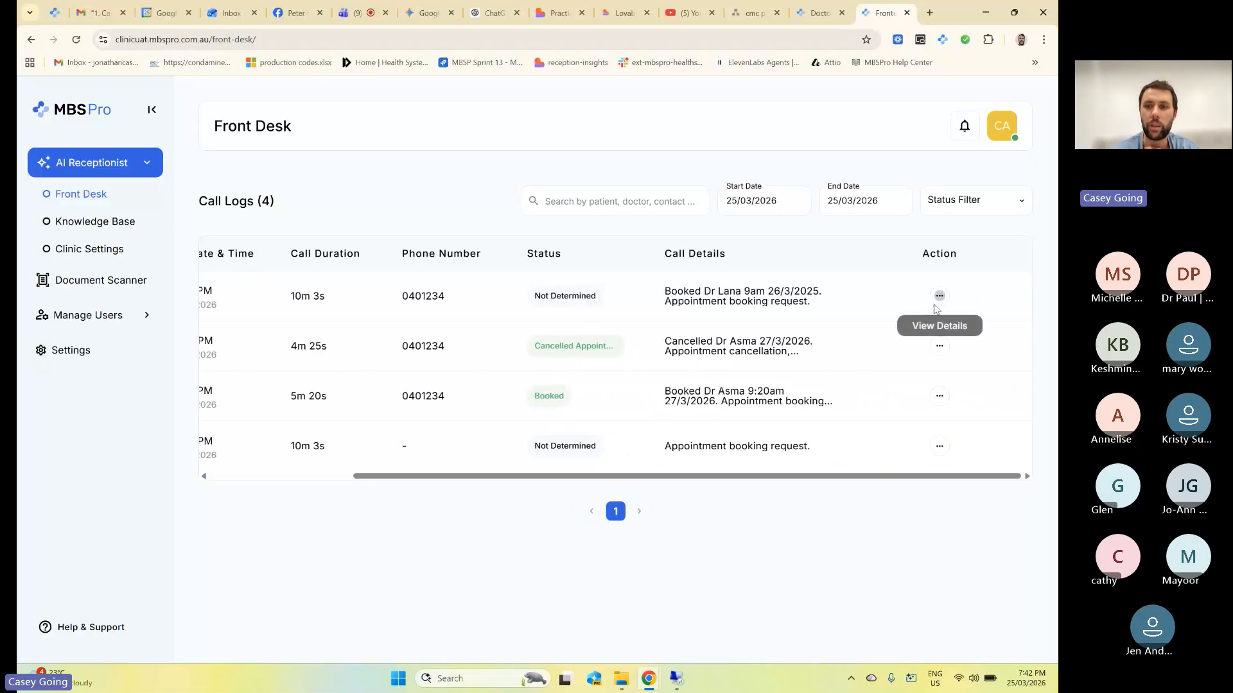
pyautogui.click(937, 325)
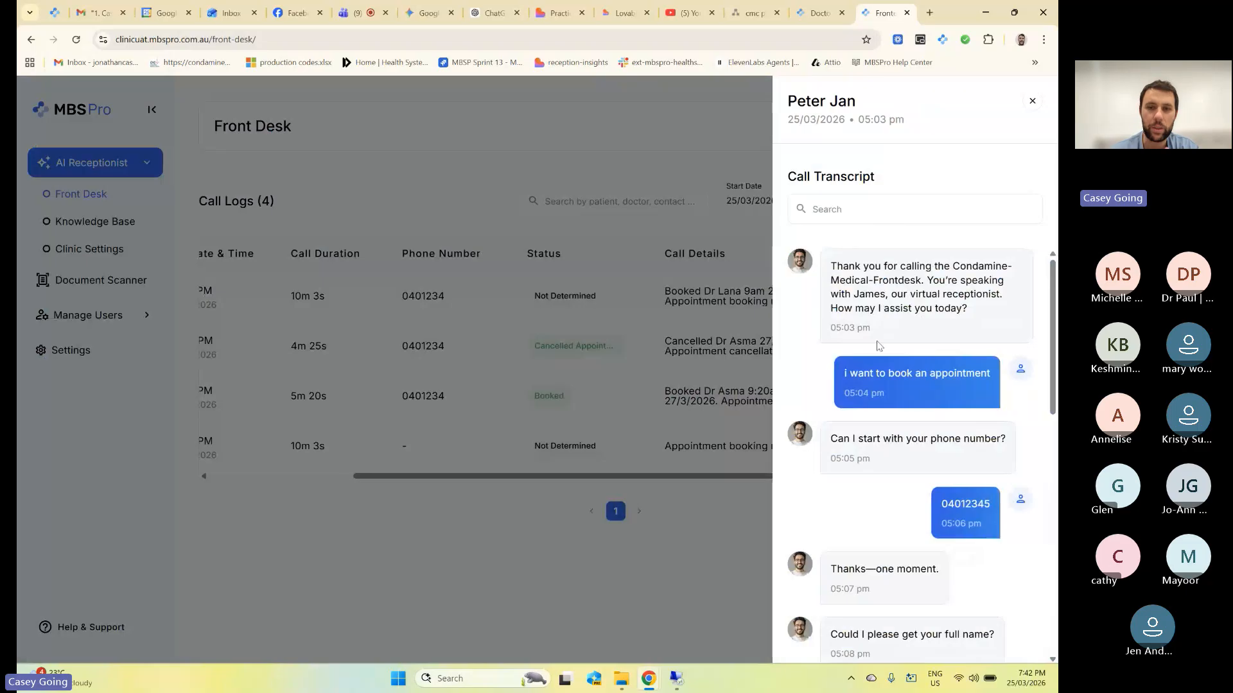
pyautogui.click(677, 507)
# Open the Knowledge Base clinic information in edit mode and scroll through its sections.
pyautogui.click(97, 222)
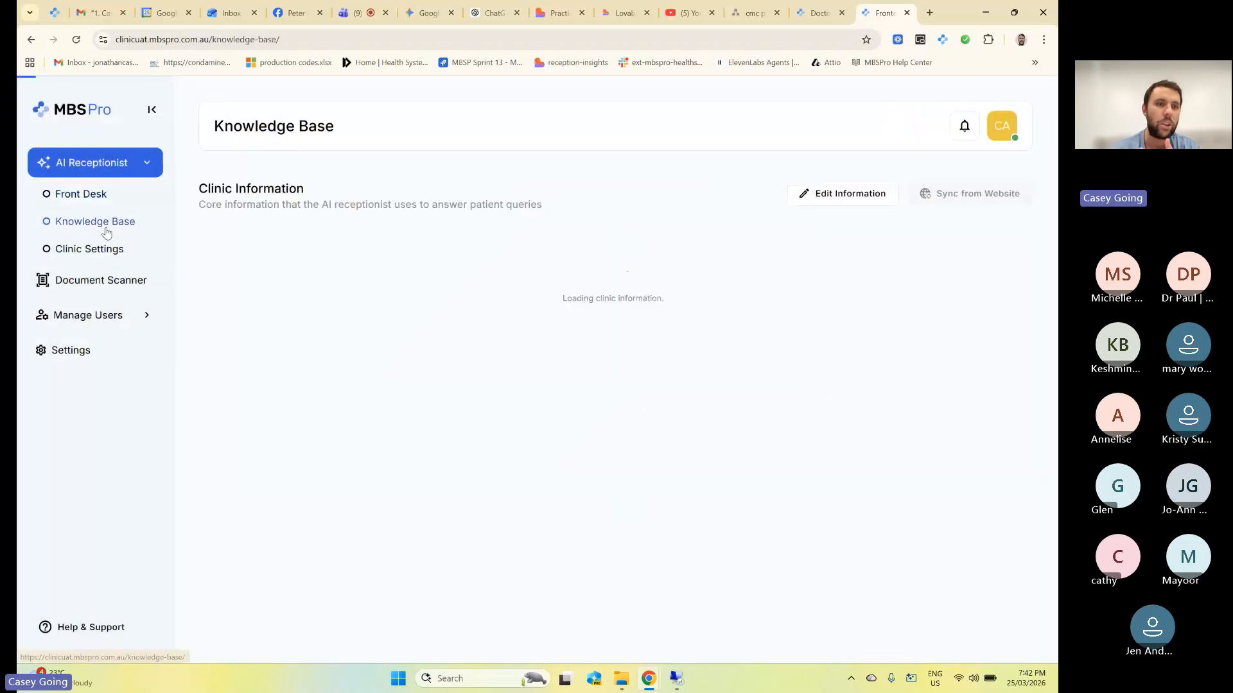
pyautogui.scroll(-3, 345, 285)
pyautogui.scroll(3, 345, 285)
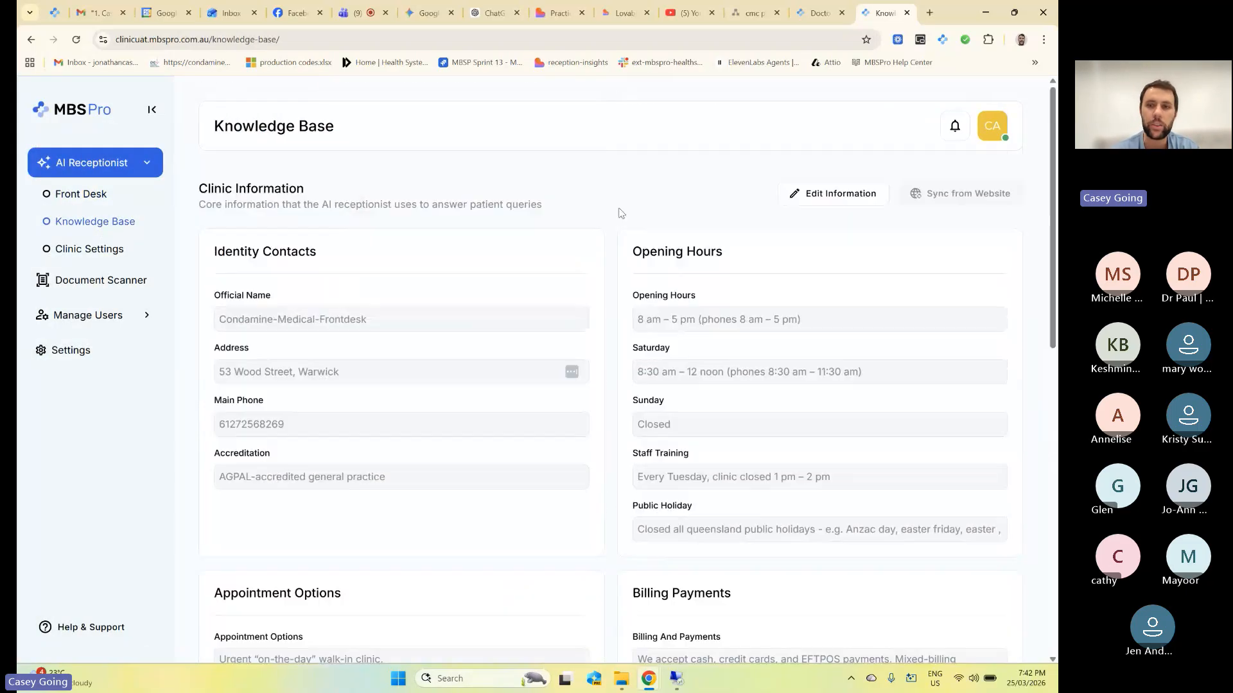
pyautogui.click(837, 193)
pyautogui.scroll(-1, 611, 294)
pyautogui.scroll(-5, 611, 294)
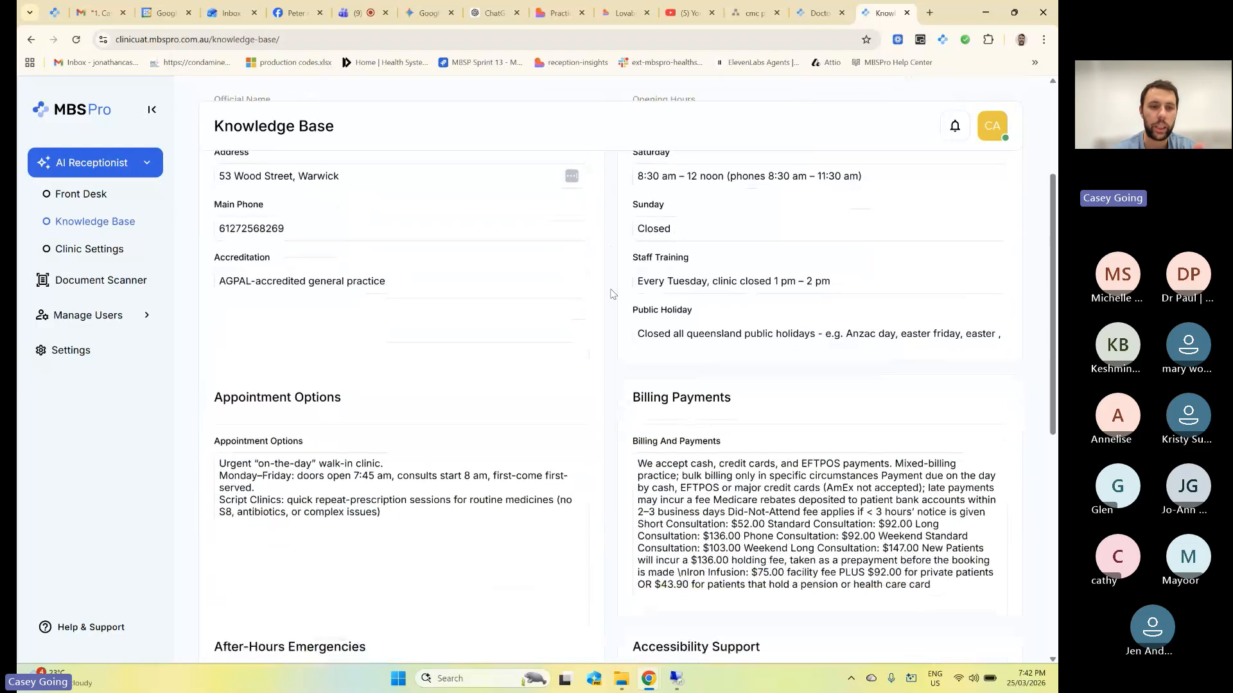
pyautogui.scroll(-3, 611, 293)
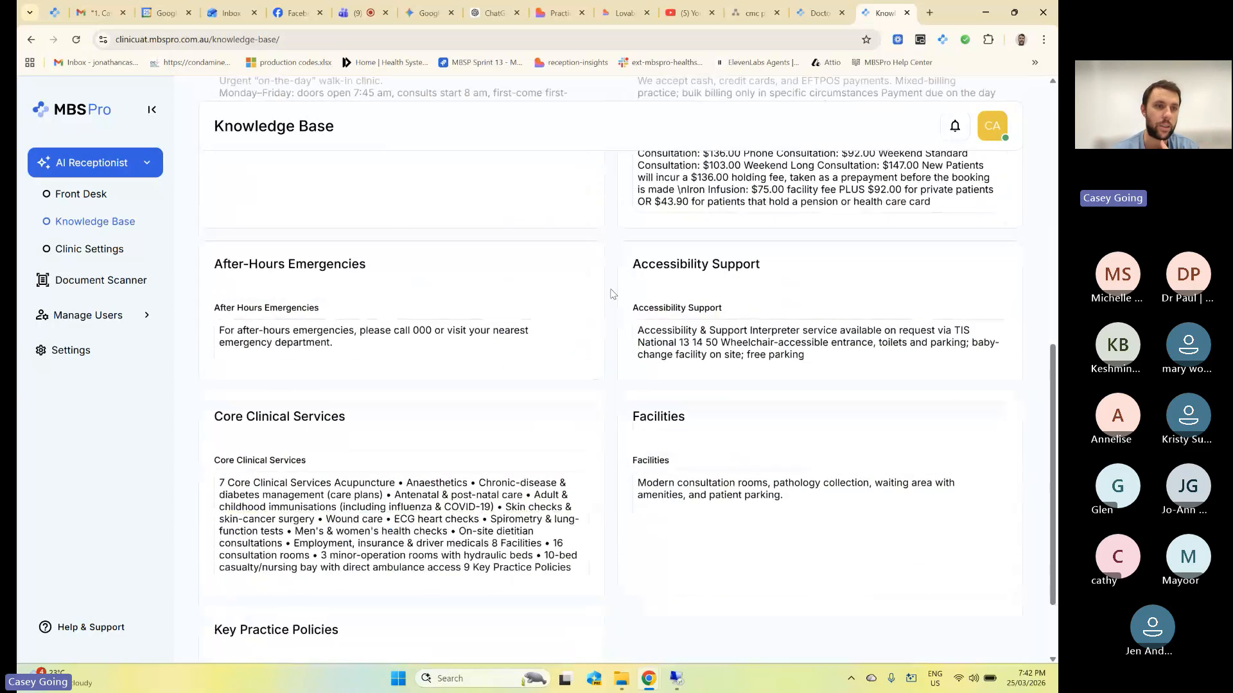
# Scroll through the Clinic Settings doctors table with genders, preferred names and AI-Receptionist toggles.
pyautogui.click(89, 249)
pyautogui.scroll(-1, 425, 224)
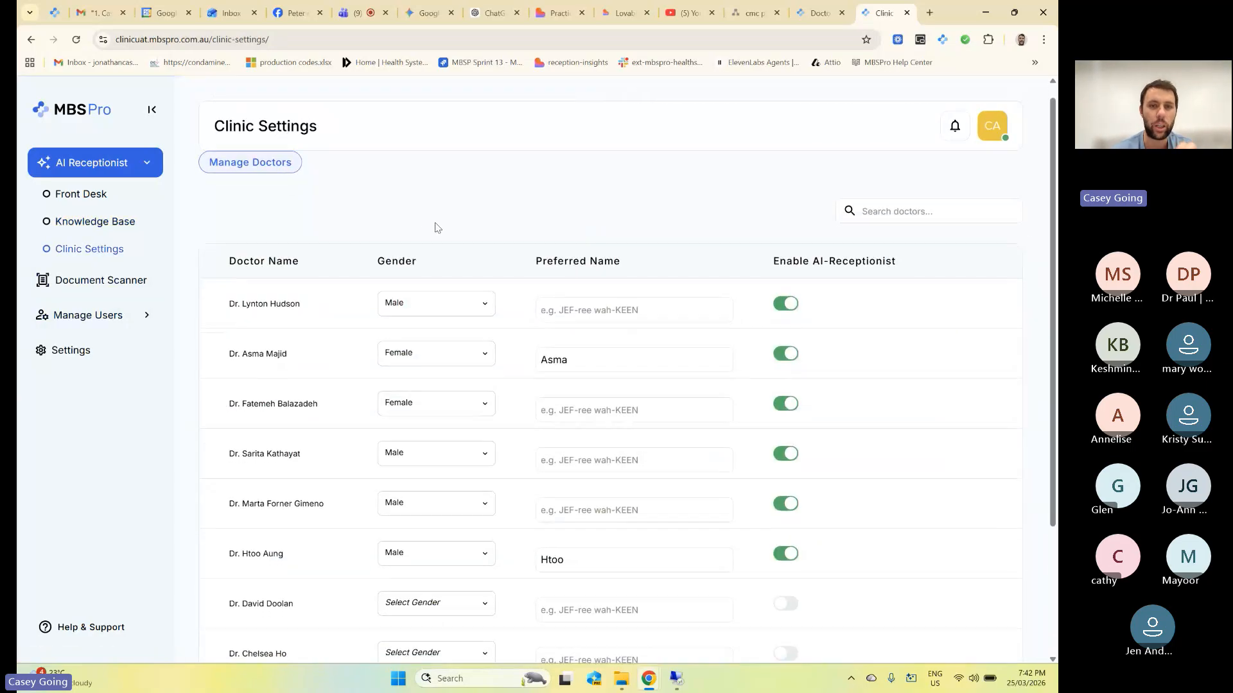
pyautogui.scroll(-1, 449, 229)
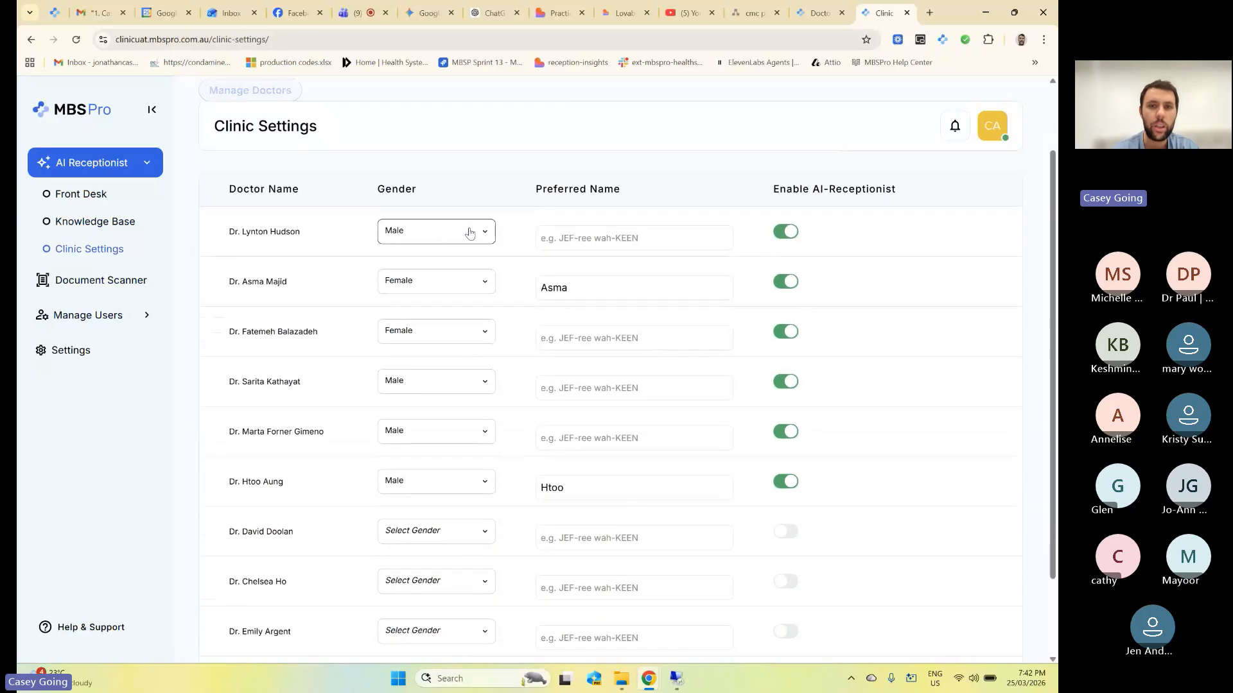
pyautogui.scroll(-2, 610, 257)
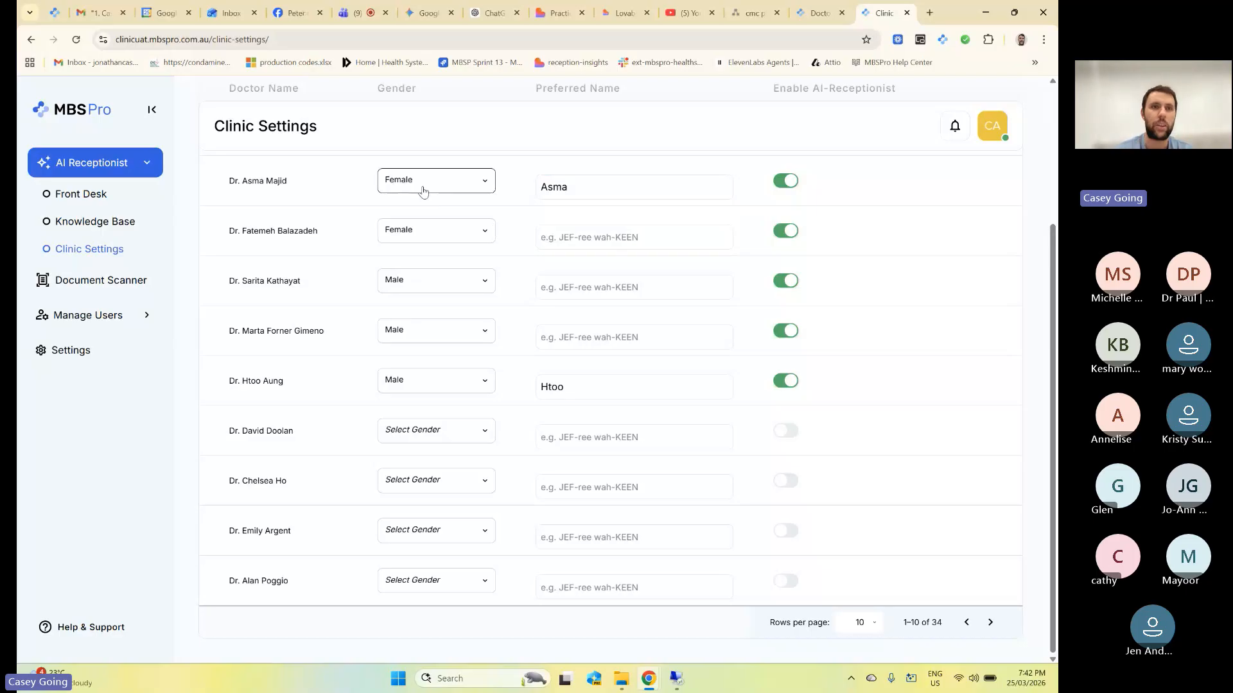
pyautogui.click(813, 16)
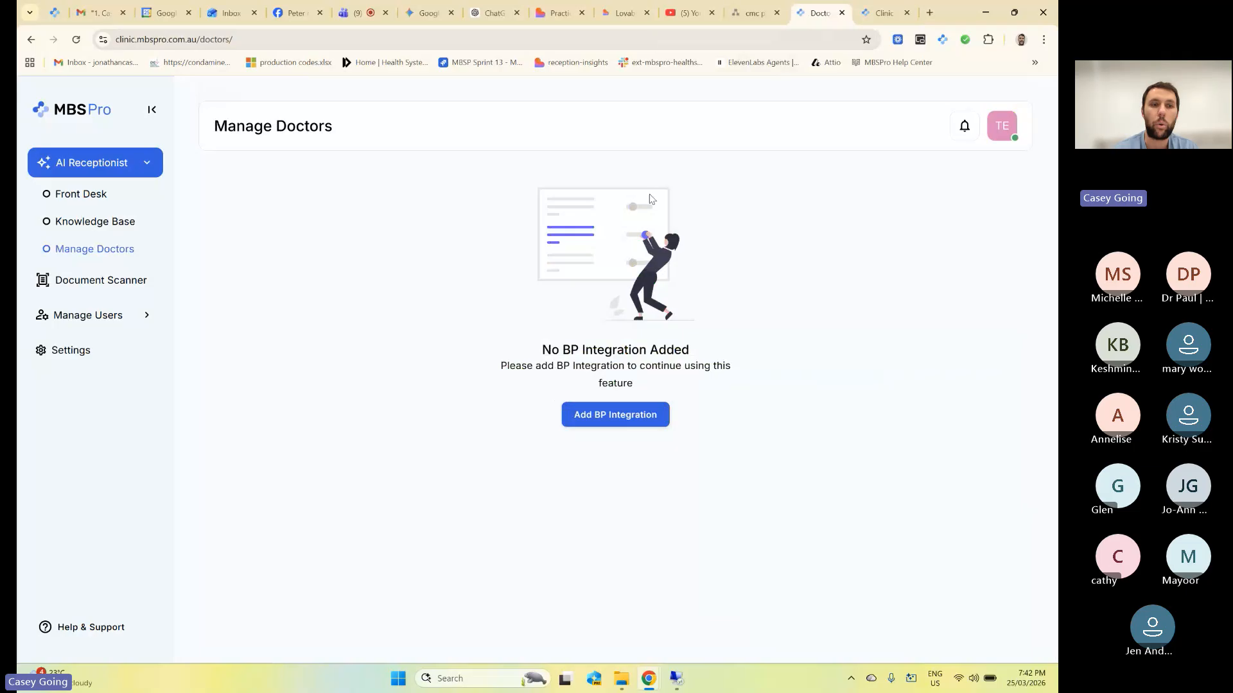
pyautogui.click(102, 280)
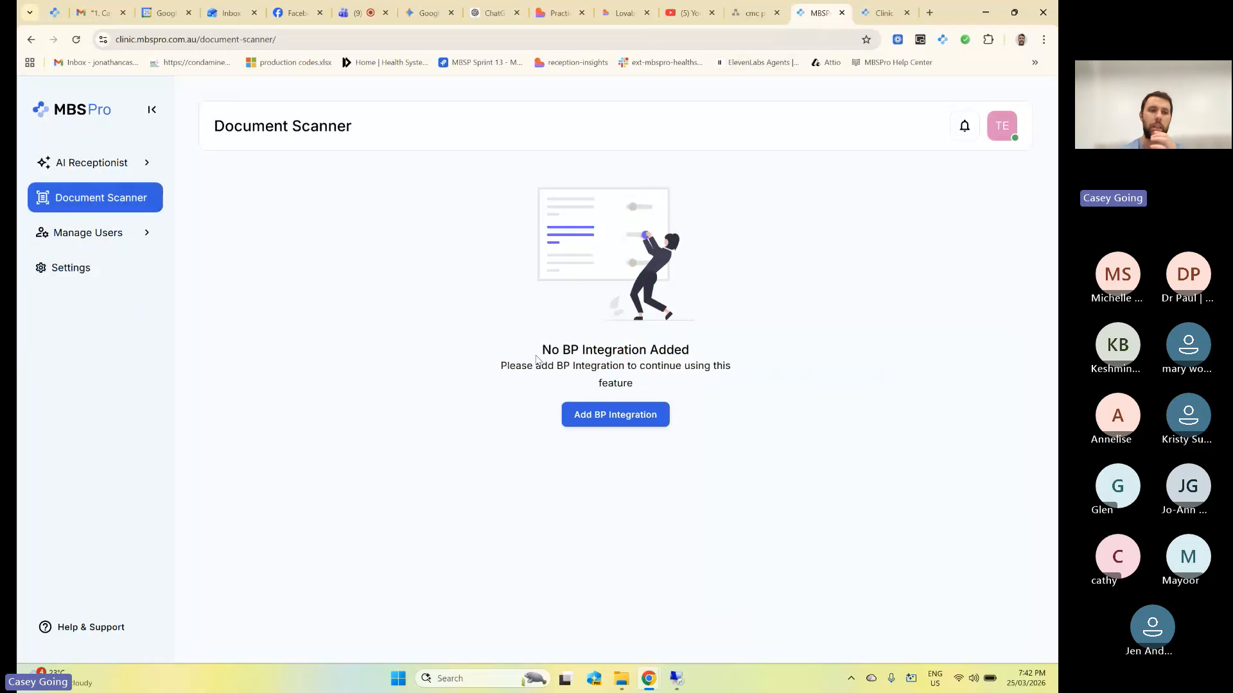
pyautogui.click(114, 271)
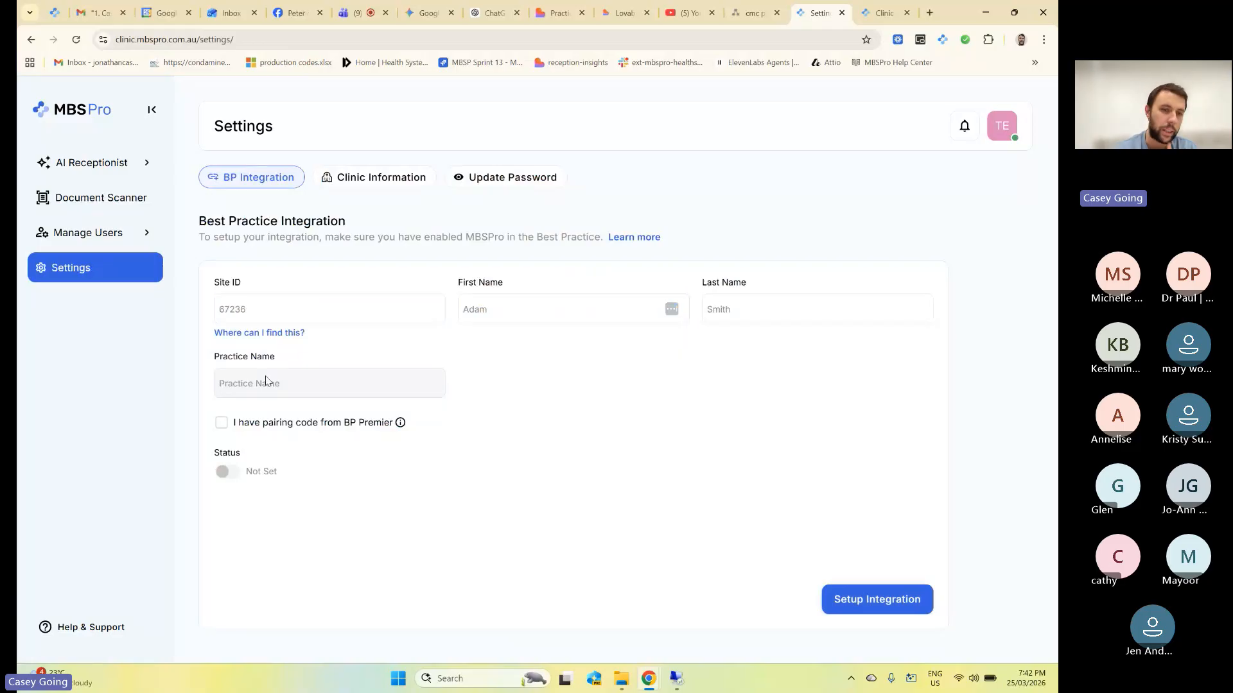
# Tick 'I have pairing code from BP Premier', then go to the Document Scanner page.
pyautogui.click(221, 422)
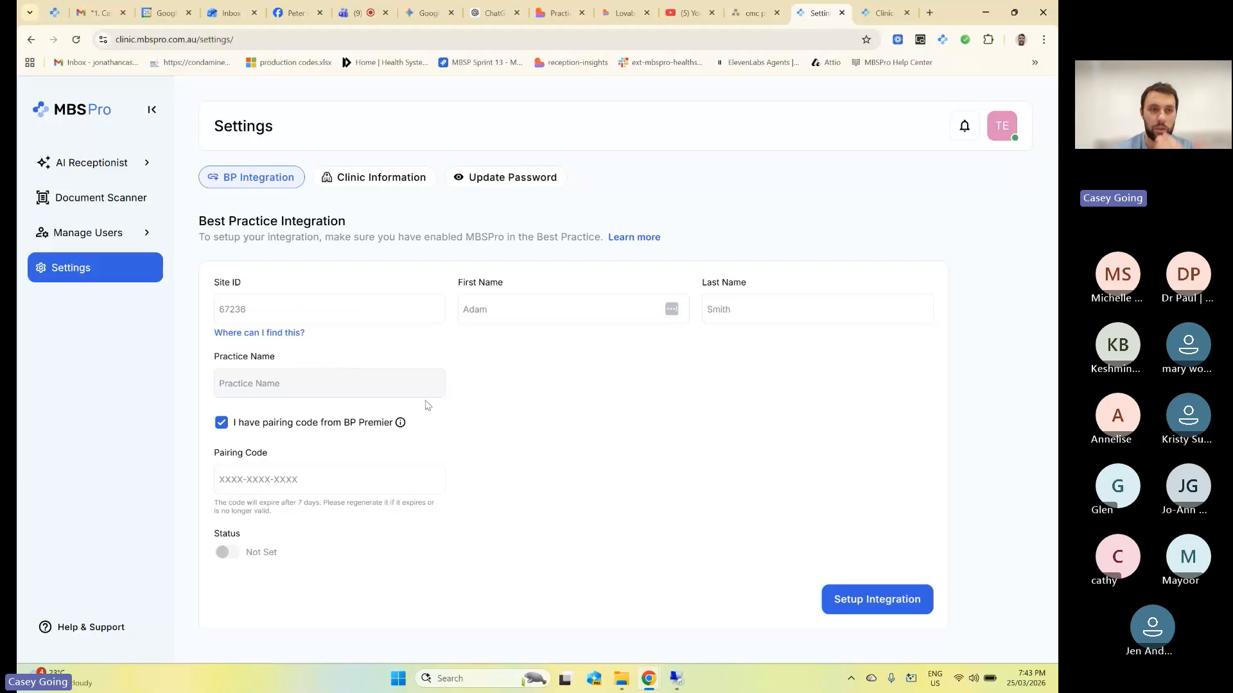
pyautogui.click(143, 199)
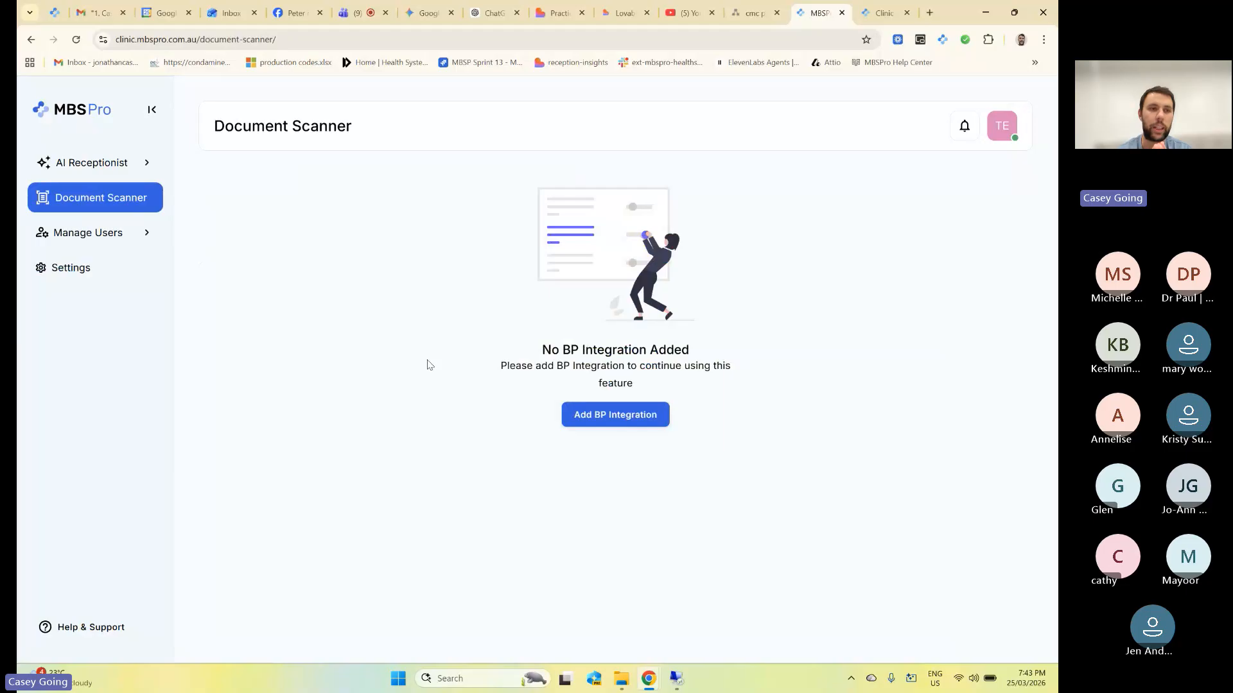
# Expand AI Receptionist and Manage Users, go to Users, and open the Add User form.
pyautogui.click(132, 171)
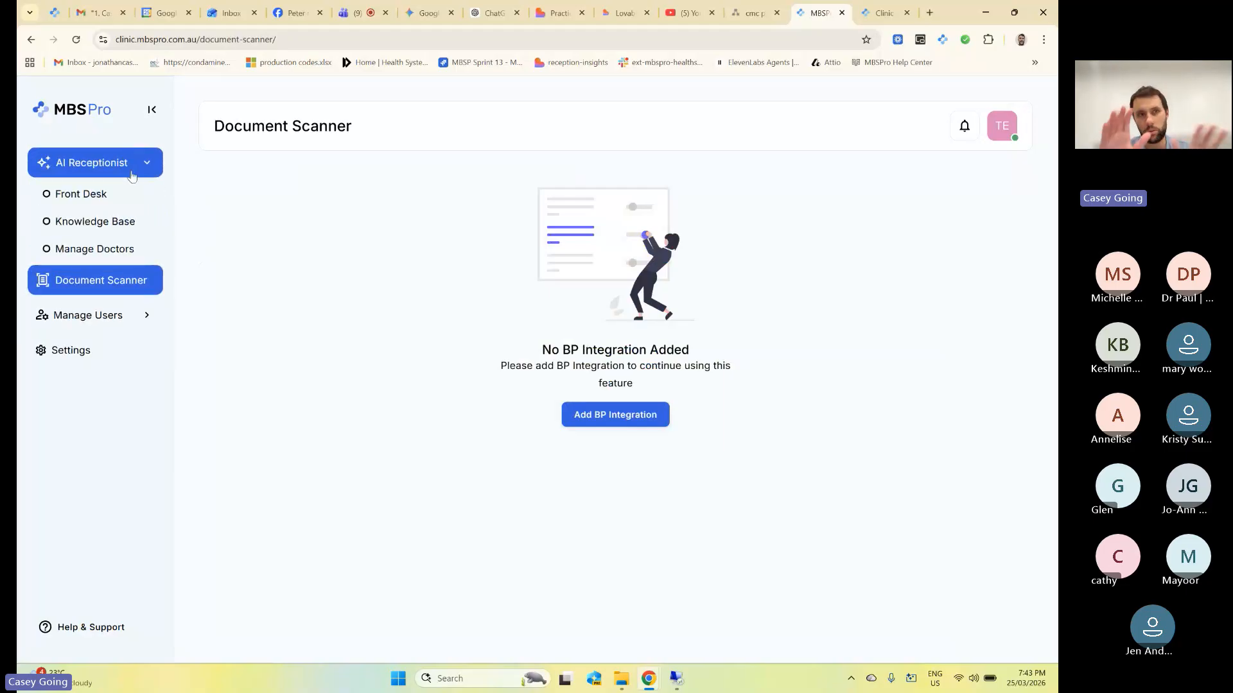
pyautogui.click(109, 315)
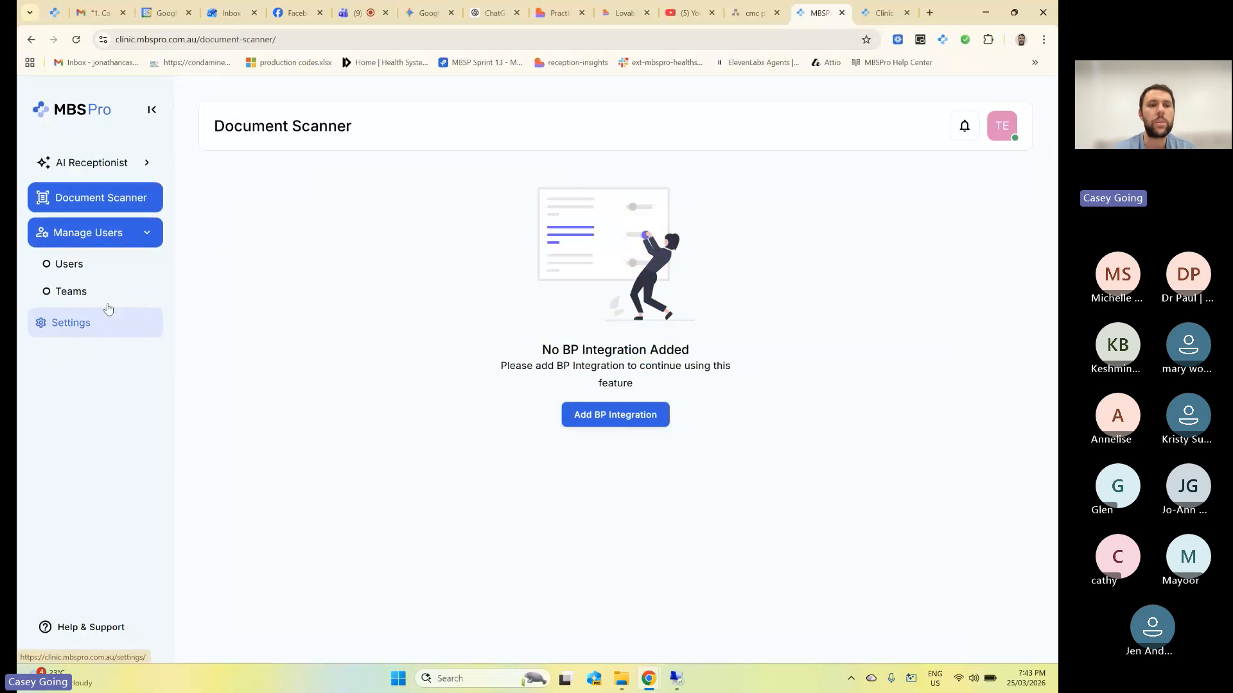
pyautogui.click(92, 268)
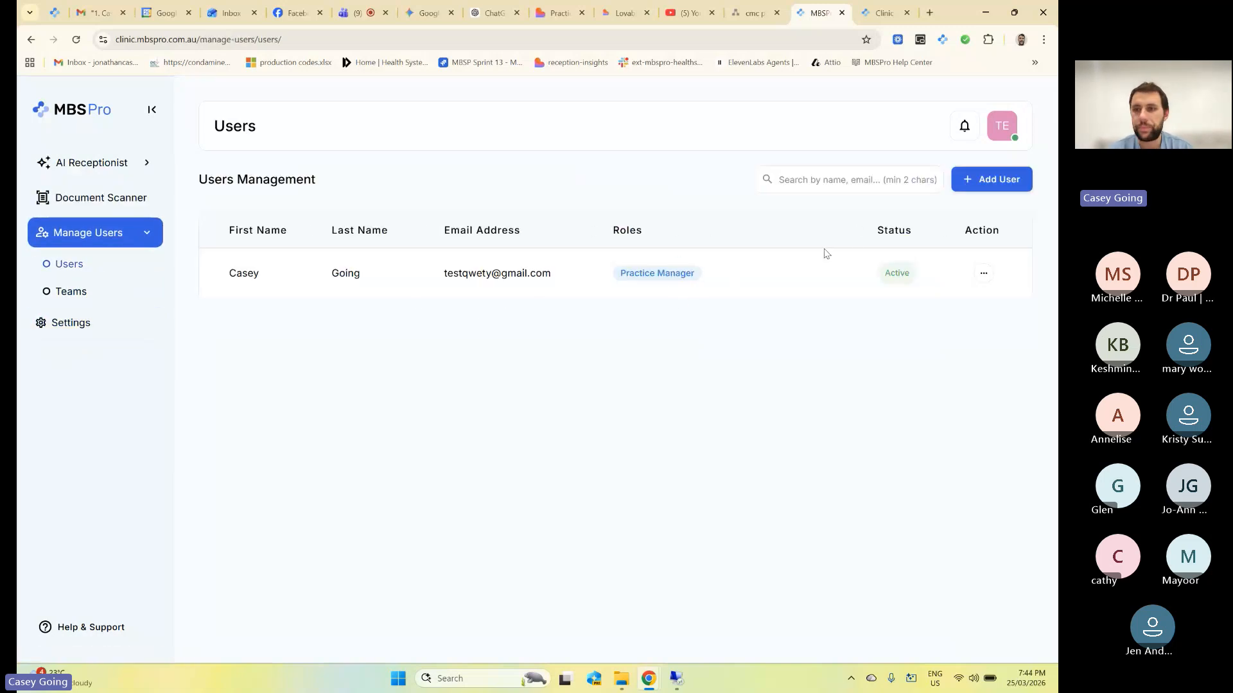
pyautogui.click(986, 185)
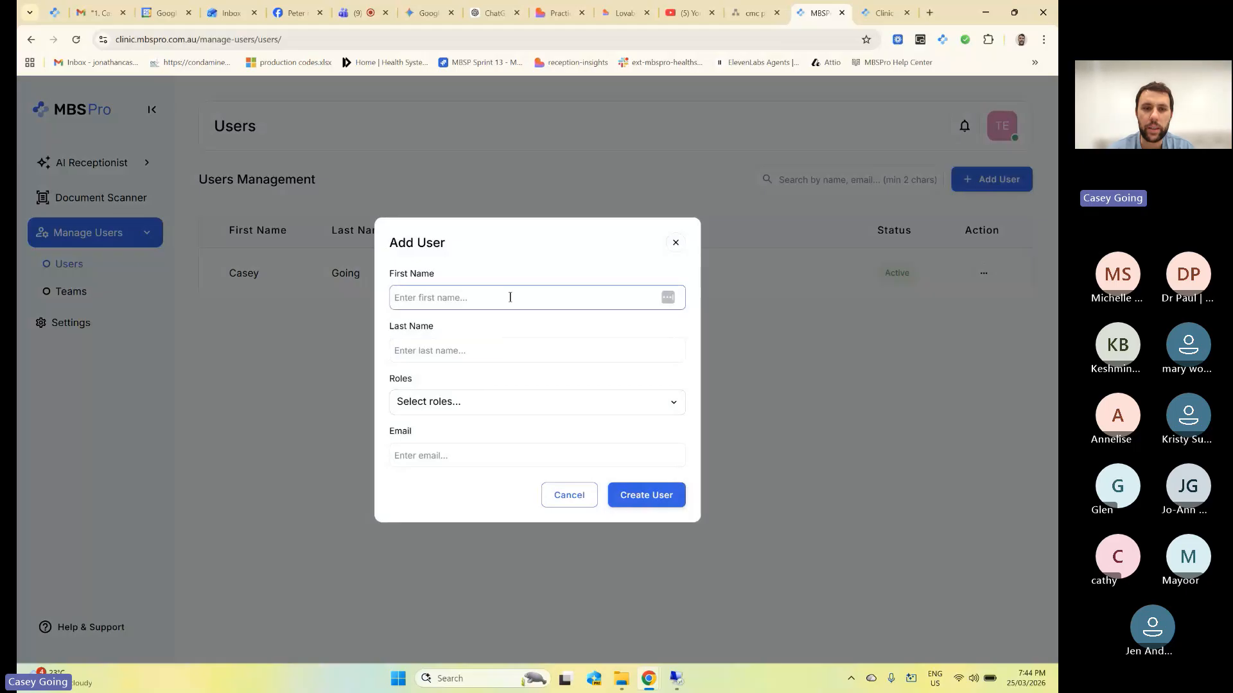
# Check the available Roles and the Email field, then close Add User without creating anyone.
pyautogui.click(485, 409)
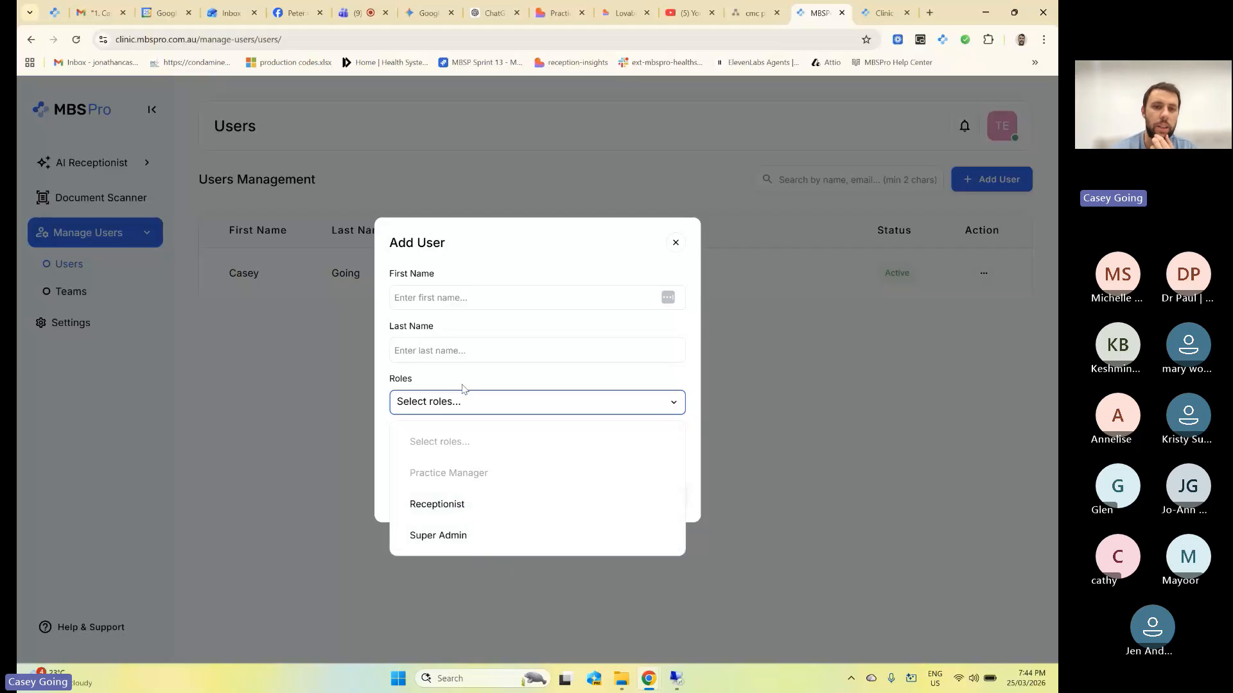
pyautogui.click(491, 238)
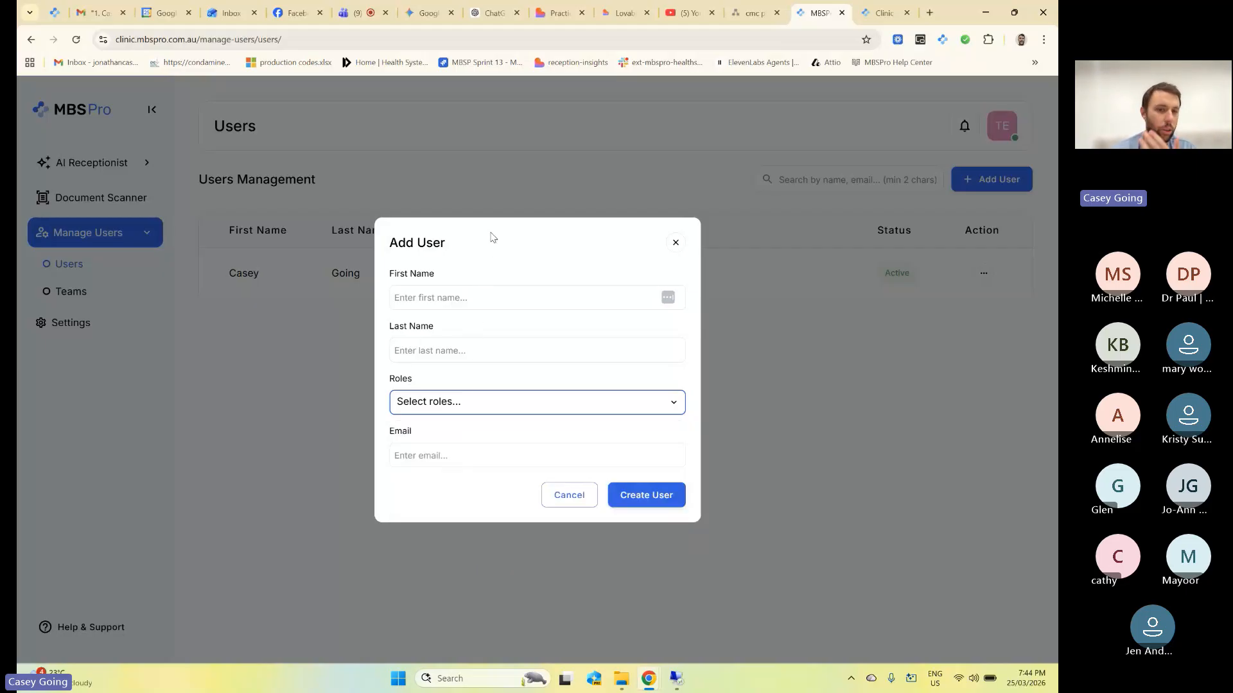
pyautogui.click(450, 458)
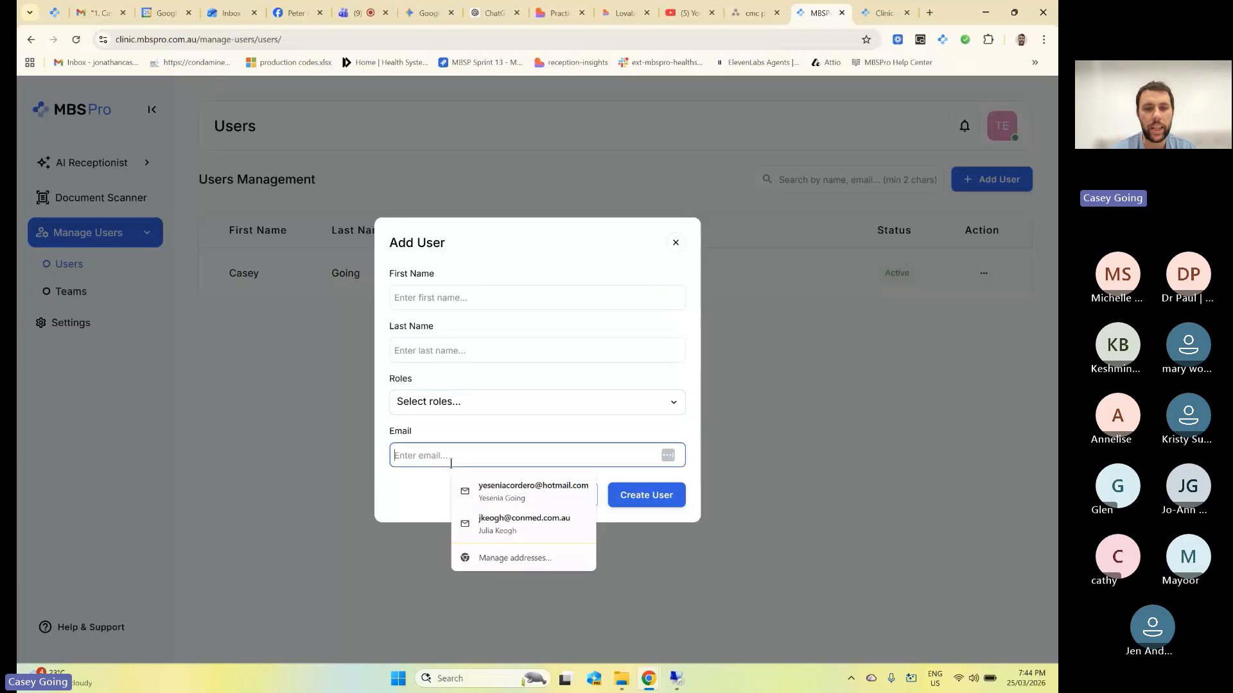
pyautogui.click(552, 245)
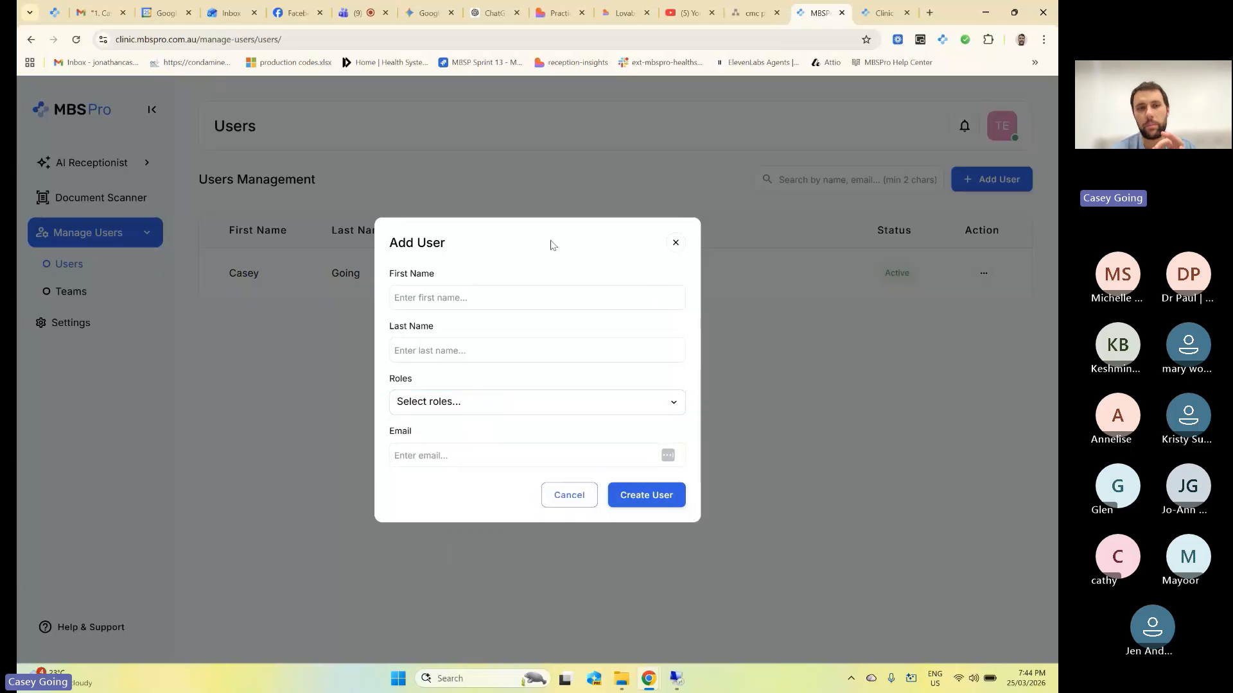
pyautogui.click(674, 244)
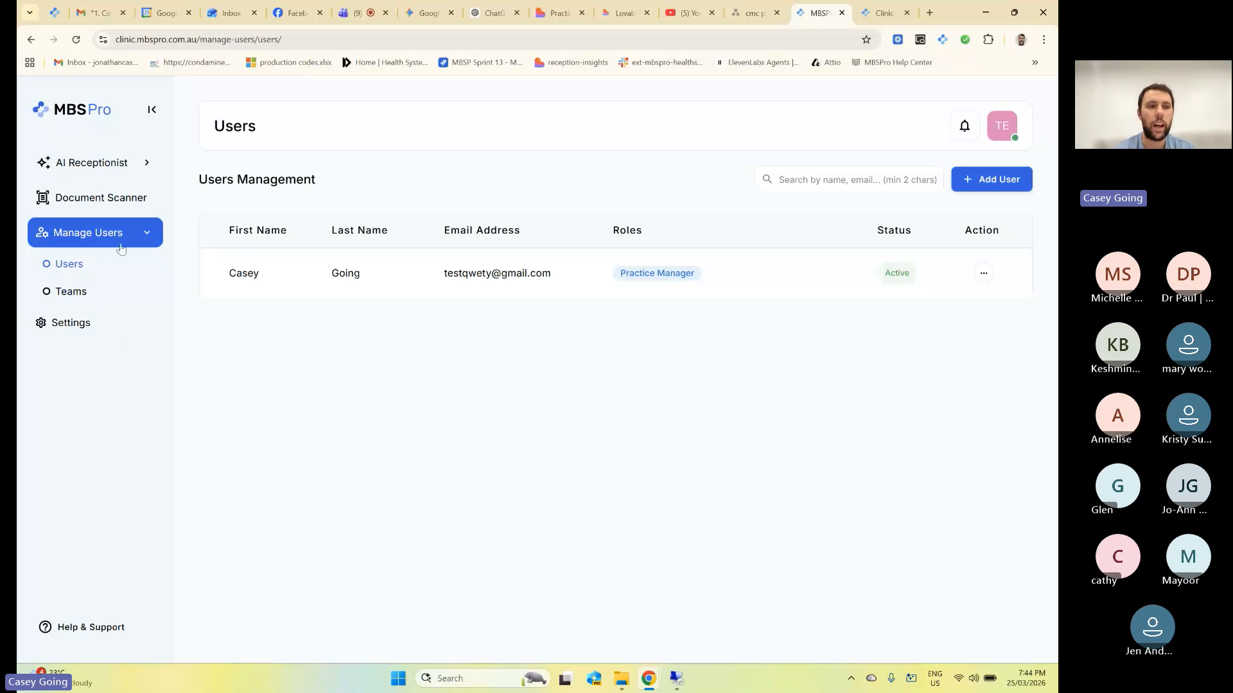
# View the Manage Users Teams page, then return to the UAT tab's Clinic Settings.
pyautogui.click(89, 292)
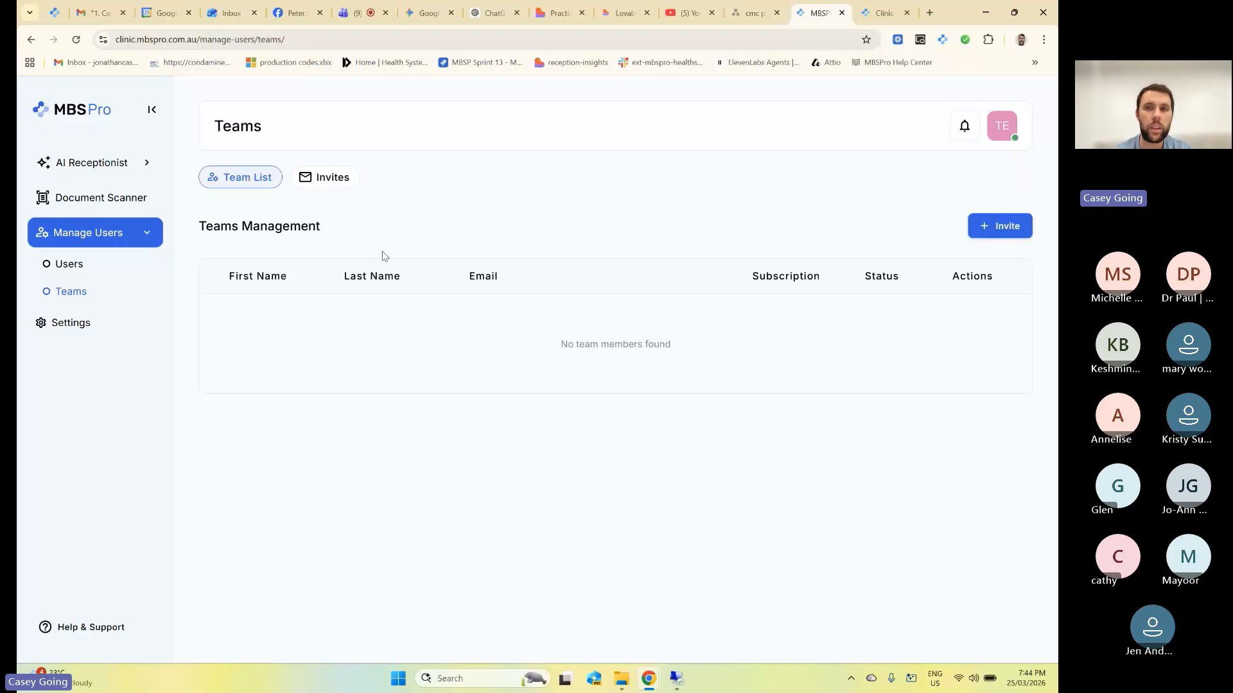
pyautogui.click(884, 13)
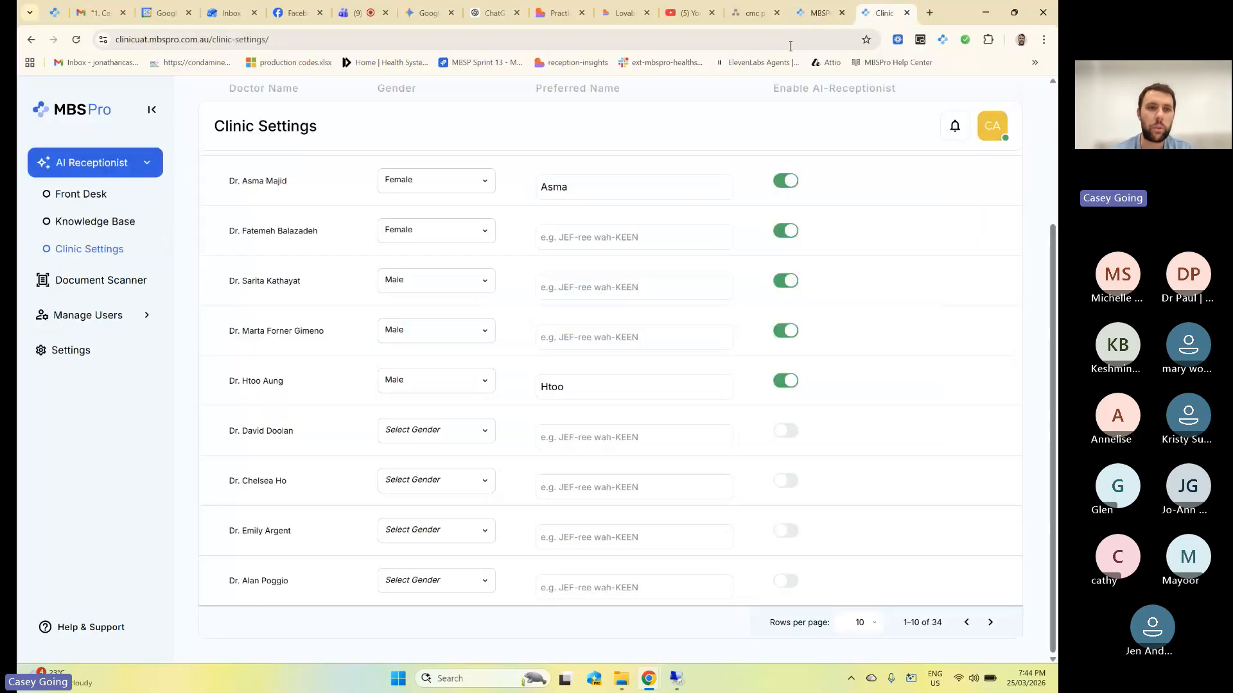
# Open patient_7-(1).pdf for review in Document Scanner, then start and cancel a document upload.
pyautogui.click(103, 278)
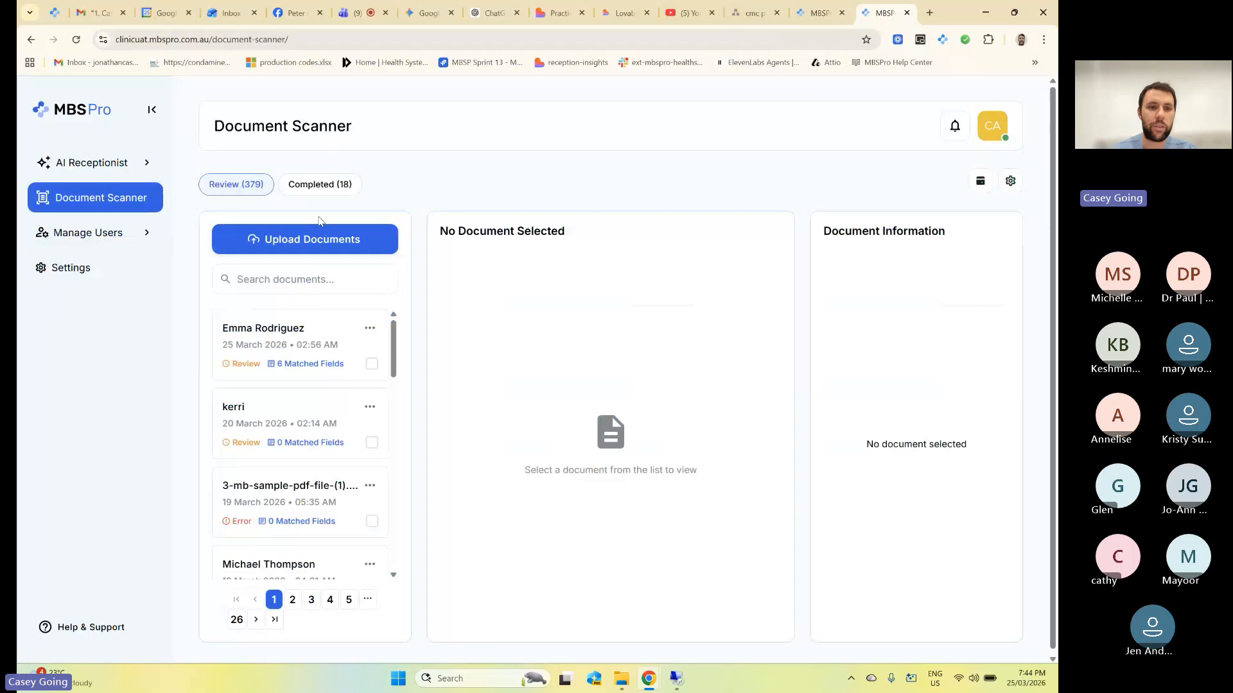
pyautogui.click(302, 349)
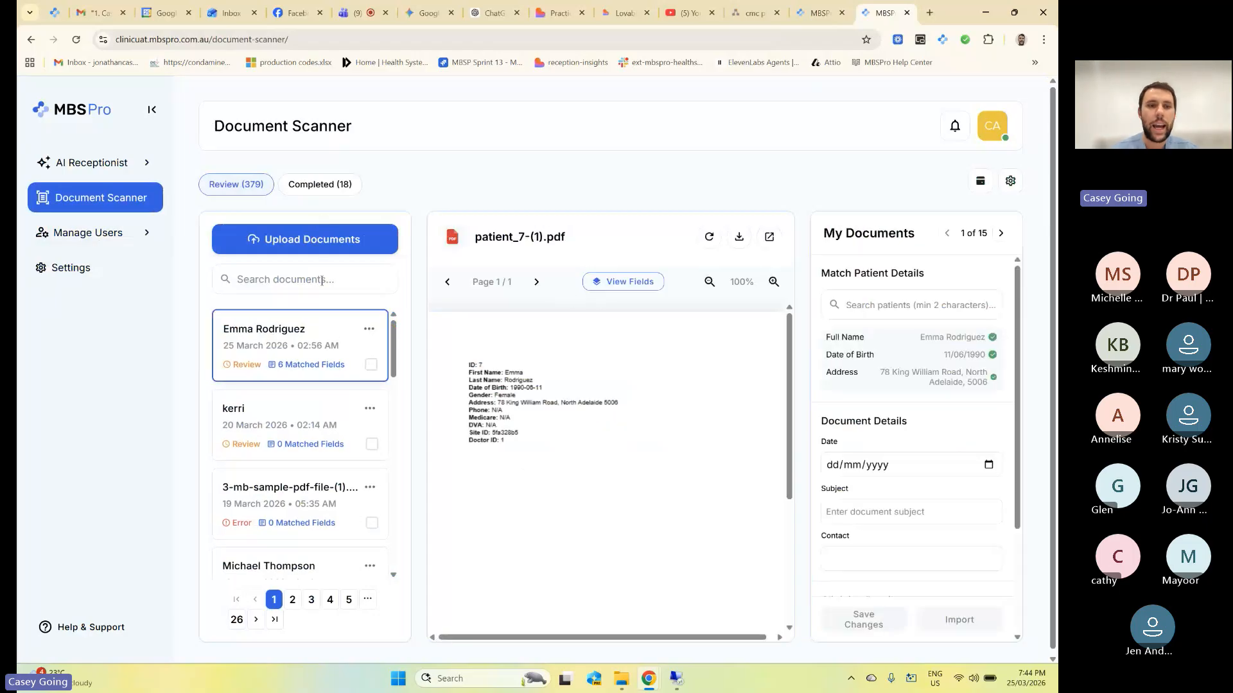
pyautogui.click(315, 249)
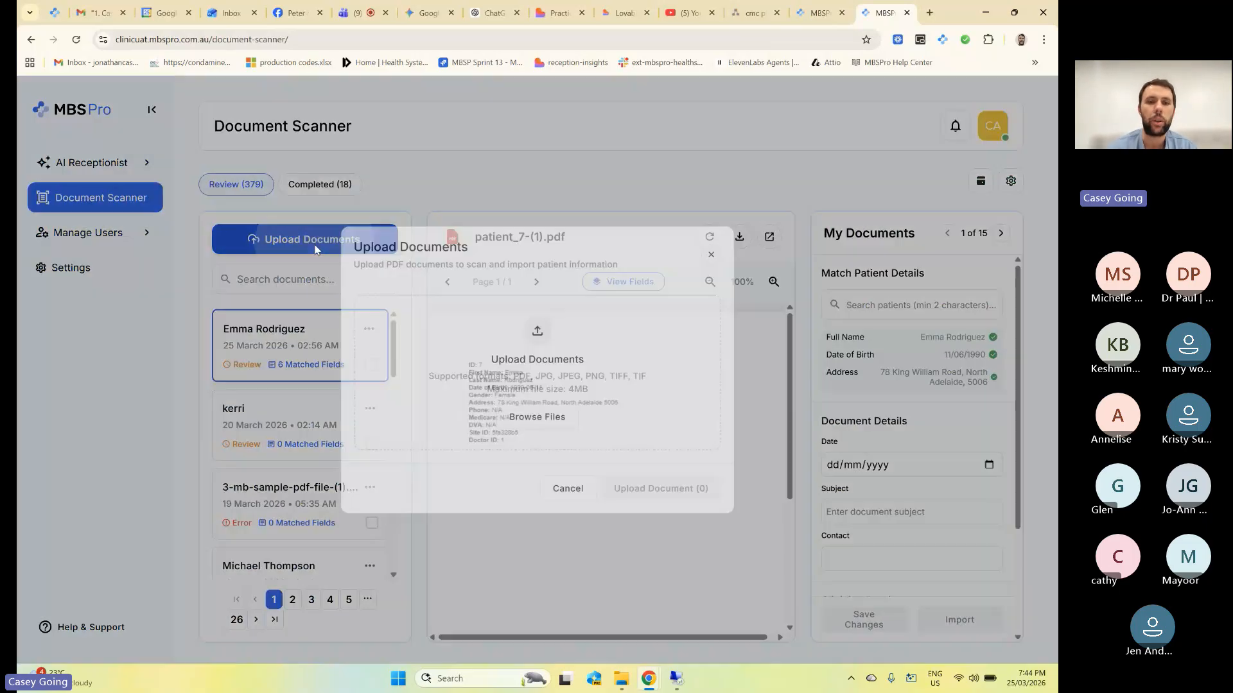
pyautogui.click(556, 429)
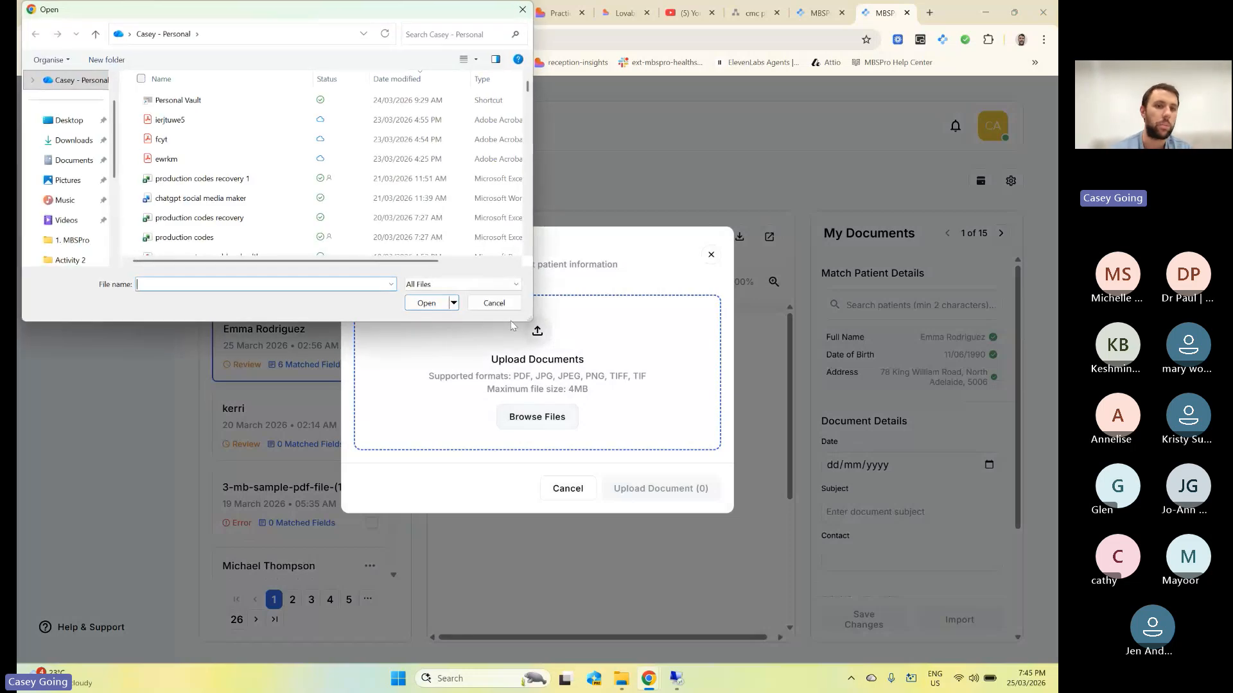
pyautogui.click(494, 305)
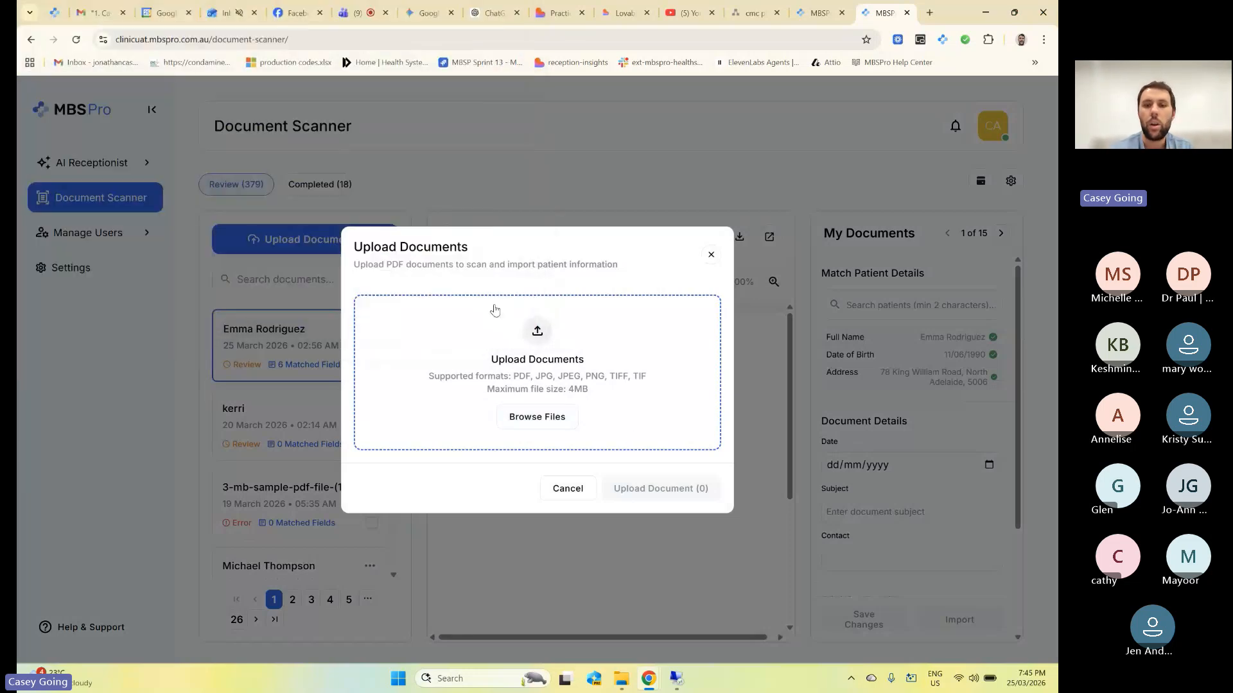
pyautogui.click(580, 495)
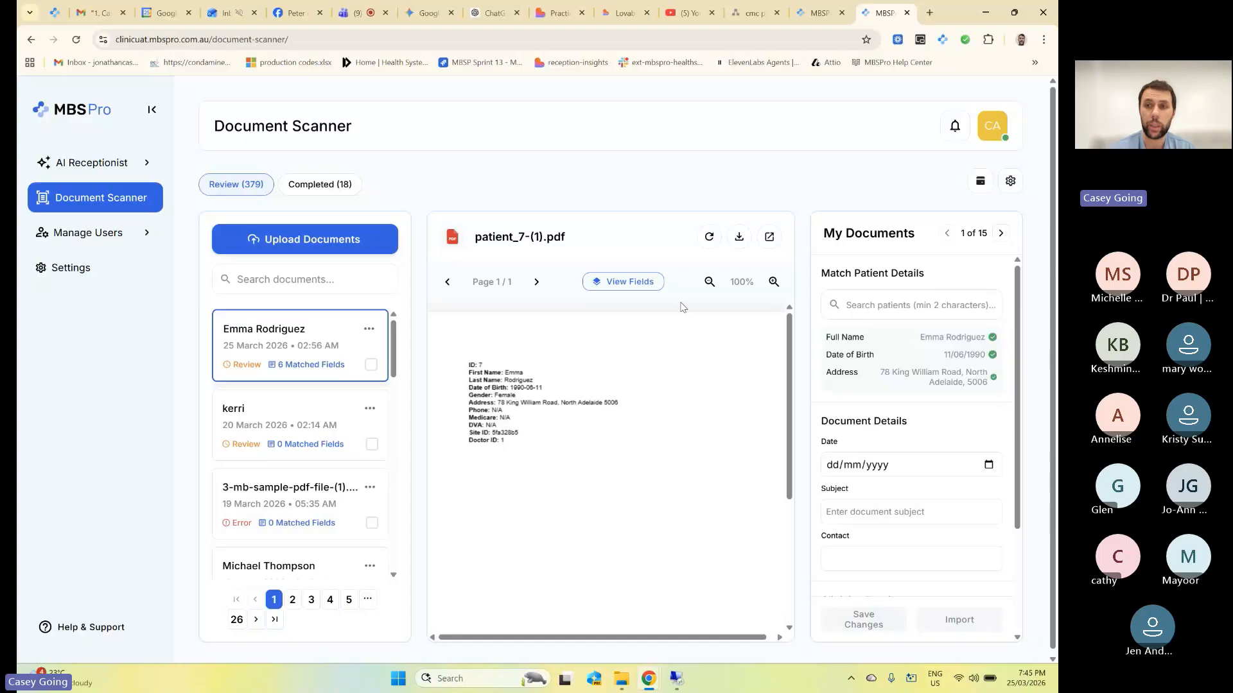
pyautogui.click(979, 182)
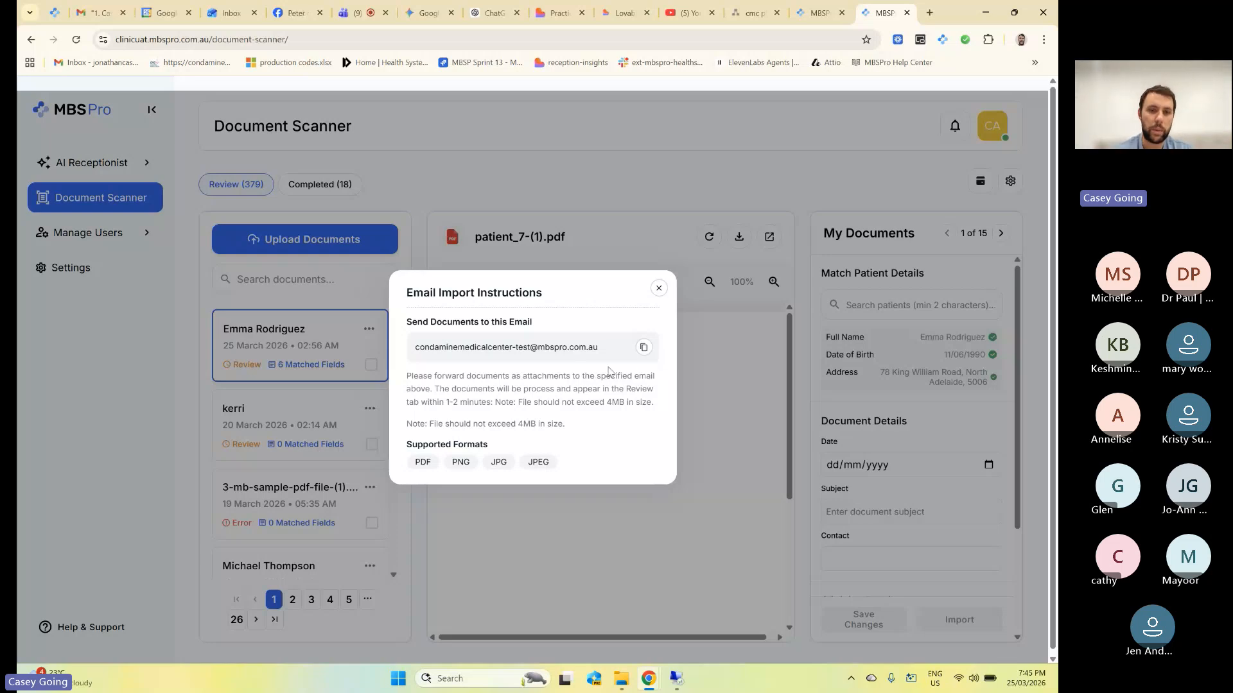
pyautogui.click(658, 289)
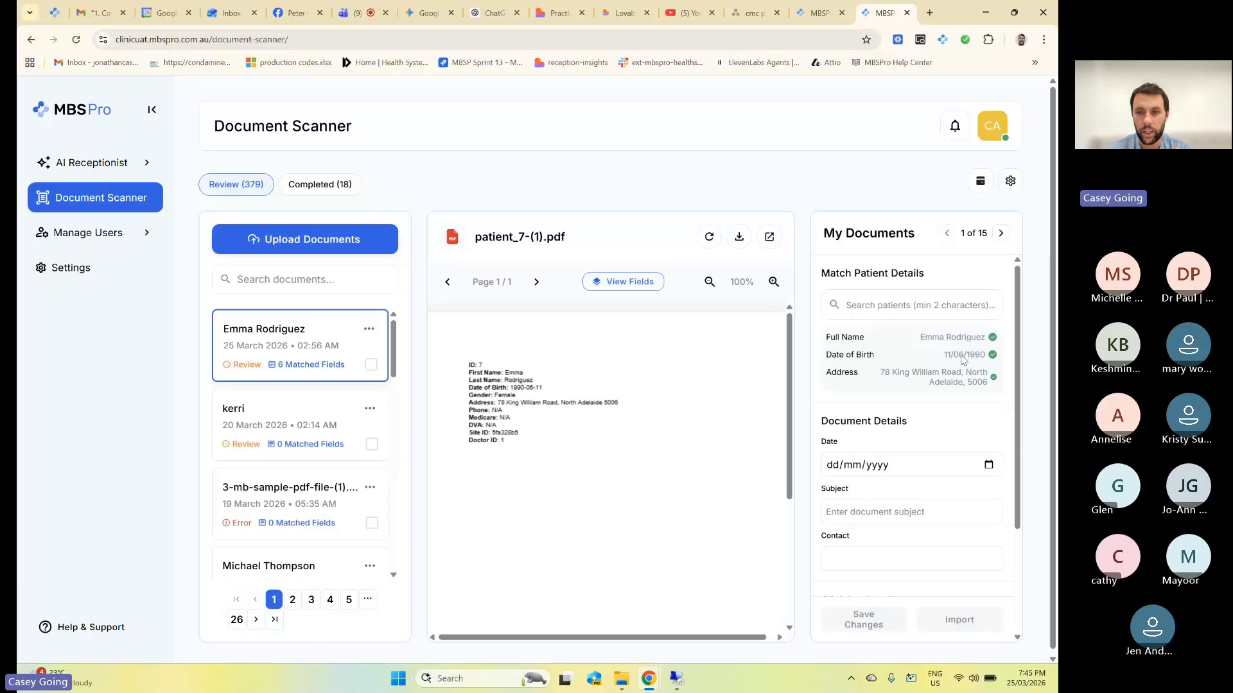
# In Clinician Details, switch the document to Patient's File and back to Inbox.
pyautogui.scroll(-3, 963, 360)
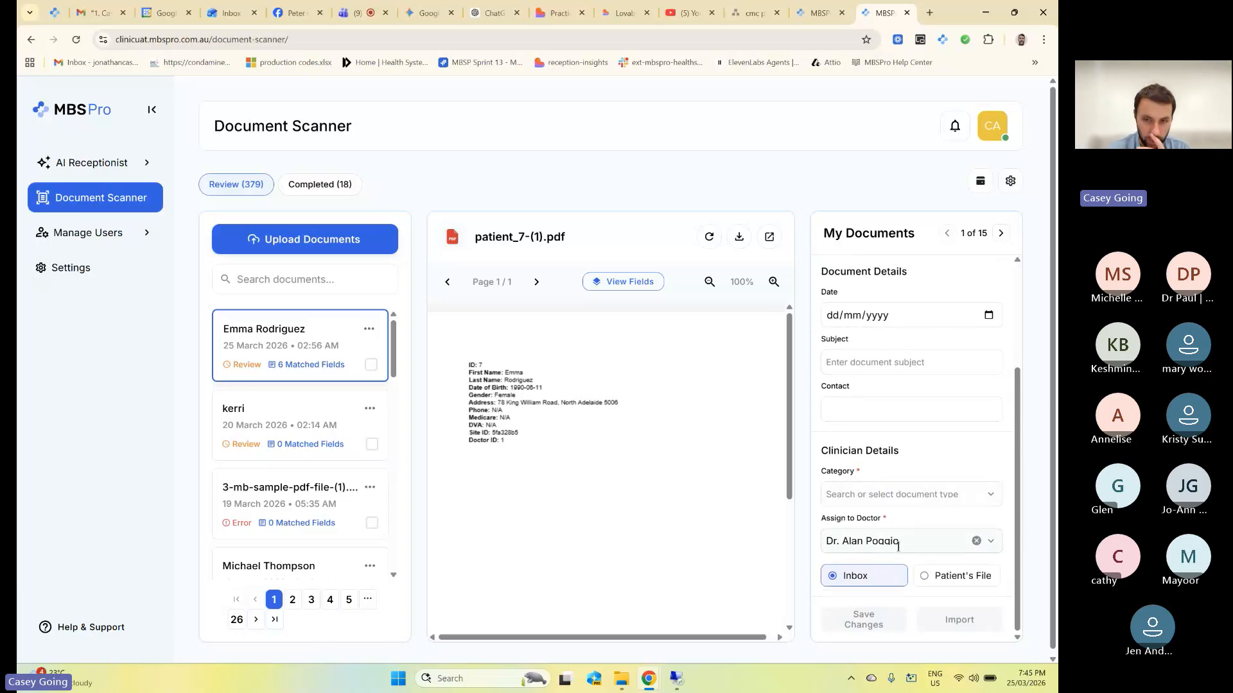
pyautogui.click(929, 581)
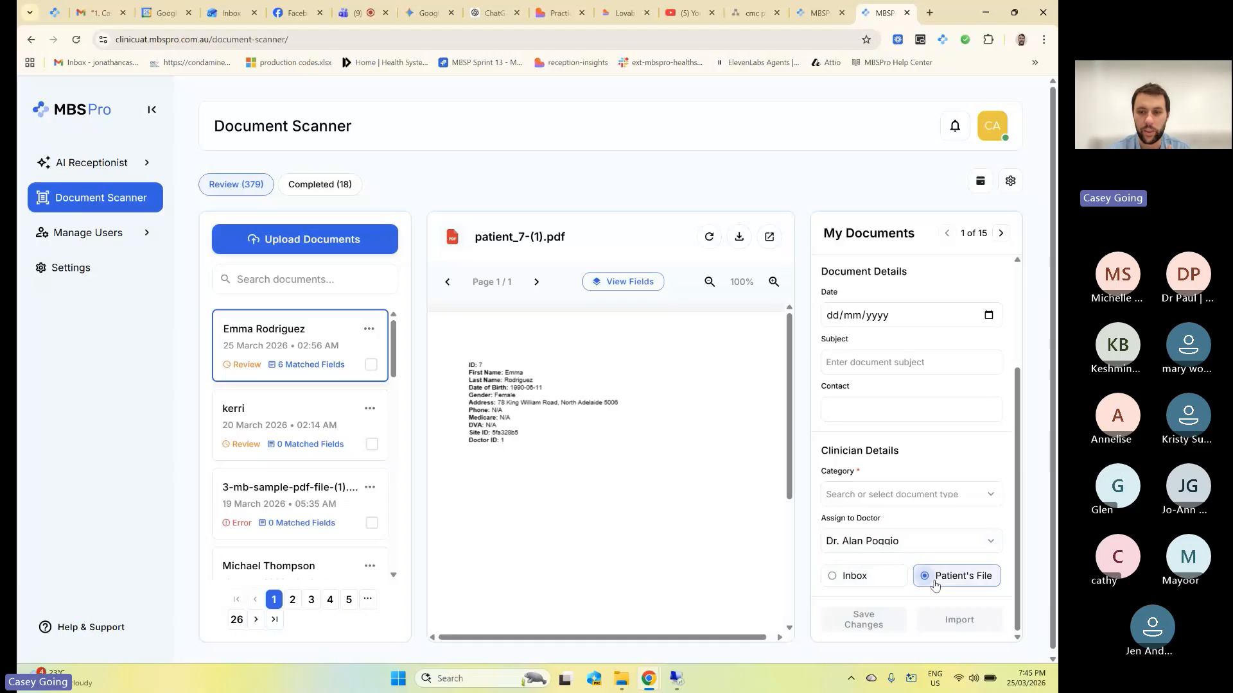
pyautogui.click(877, 587)
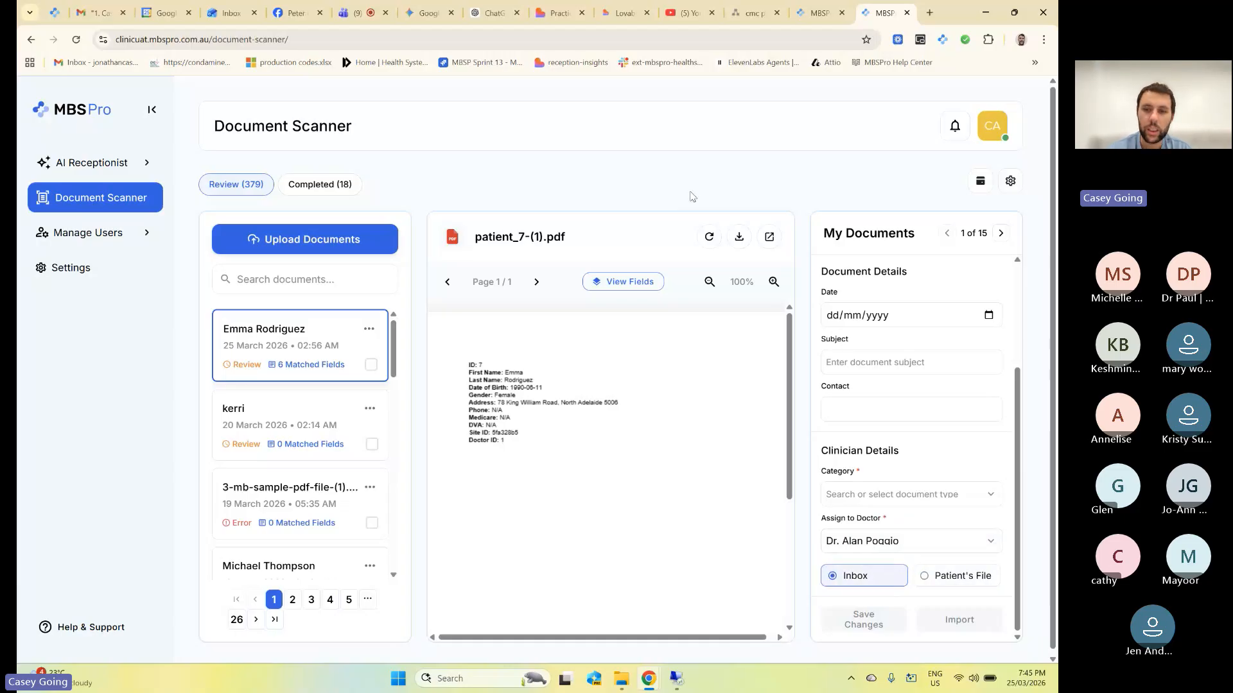
pyautogui.scroll(-1, 692, 197)
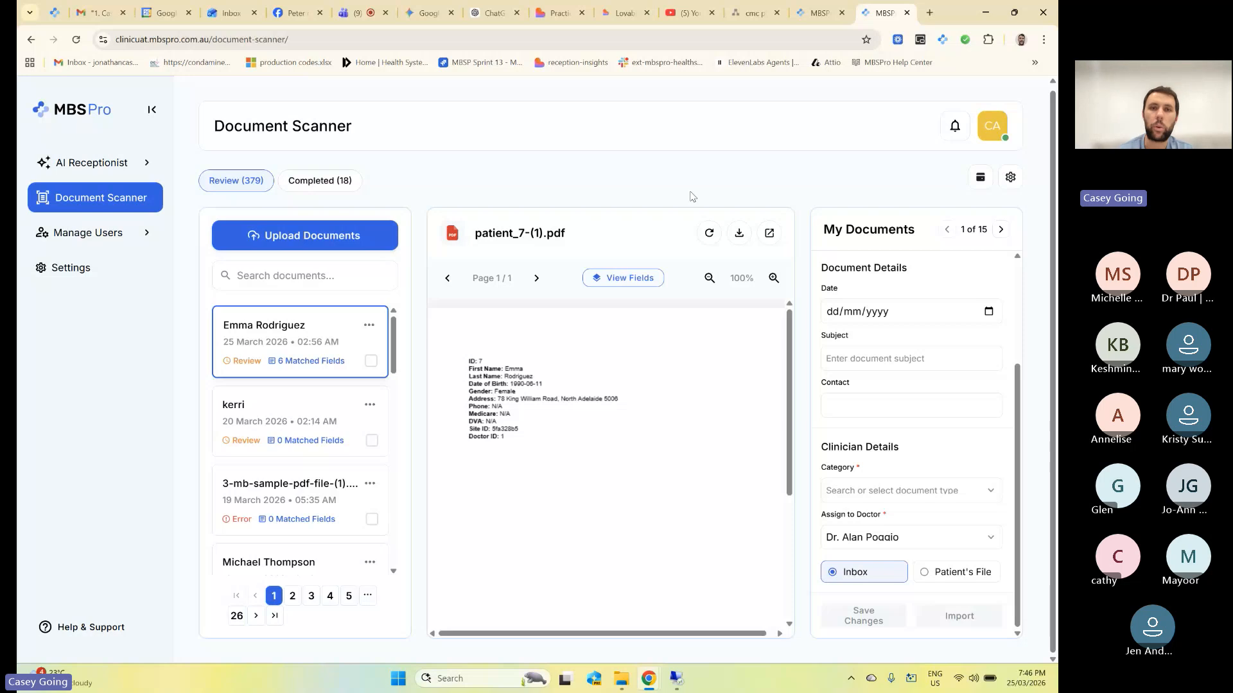
# Check the Teams meeting, then bring up the cmc phone splits draw.io call-flow diagram.
pyautogui.click(357, 14)
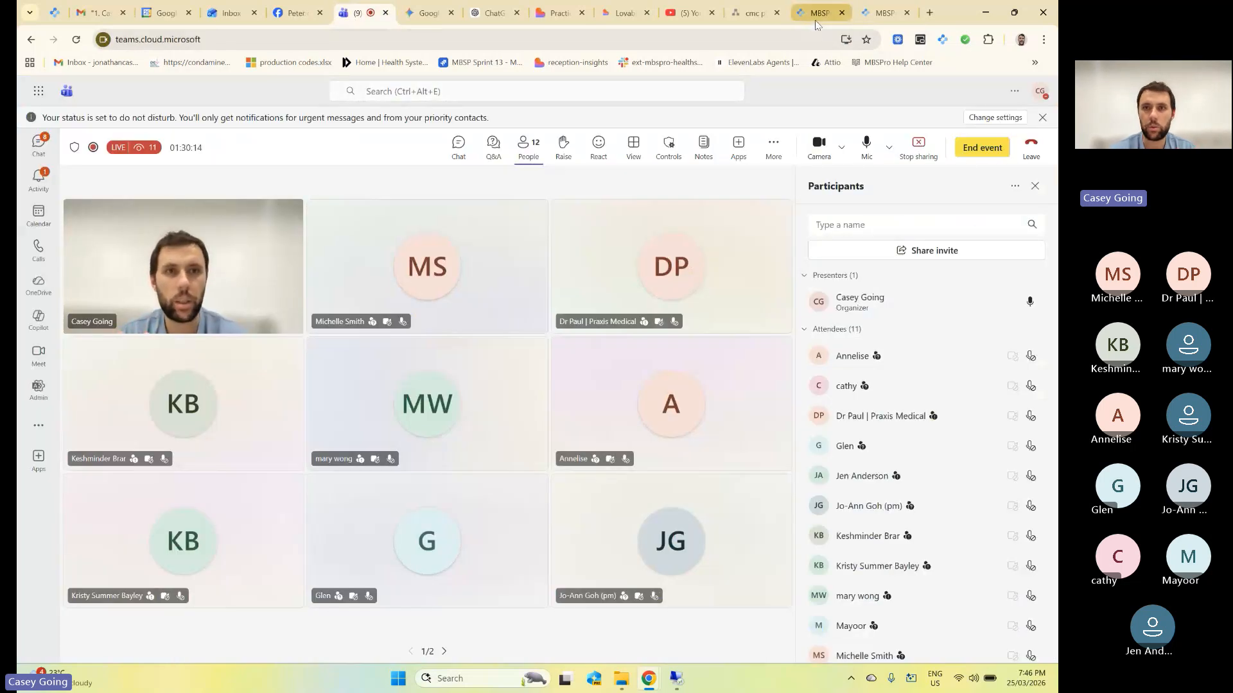
pyautogui.click(752, 13)
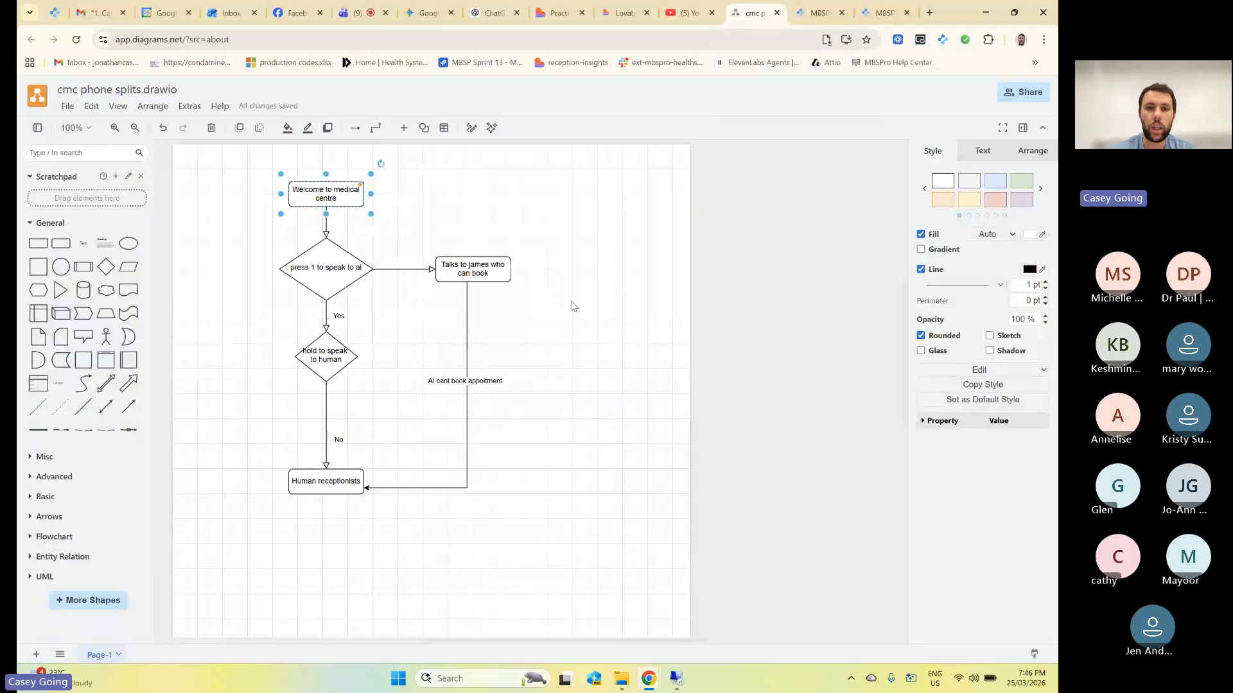
pyautogui.scroll(3, 573, 305)
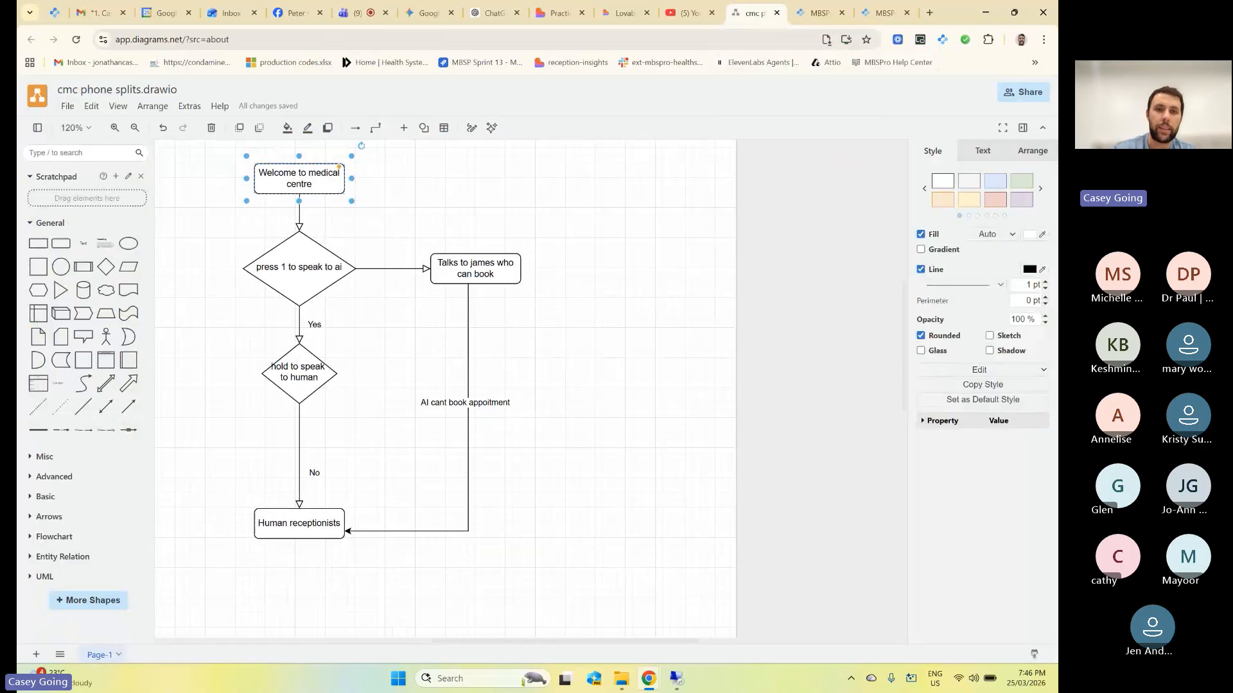
pyautogui.hscroll(-2, 530, 389)
pyautogui.scroll(1, 531, 389)
pyautogui.click(531, 389)
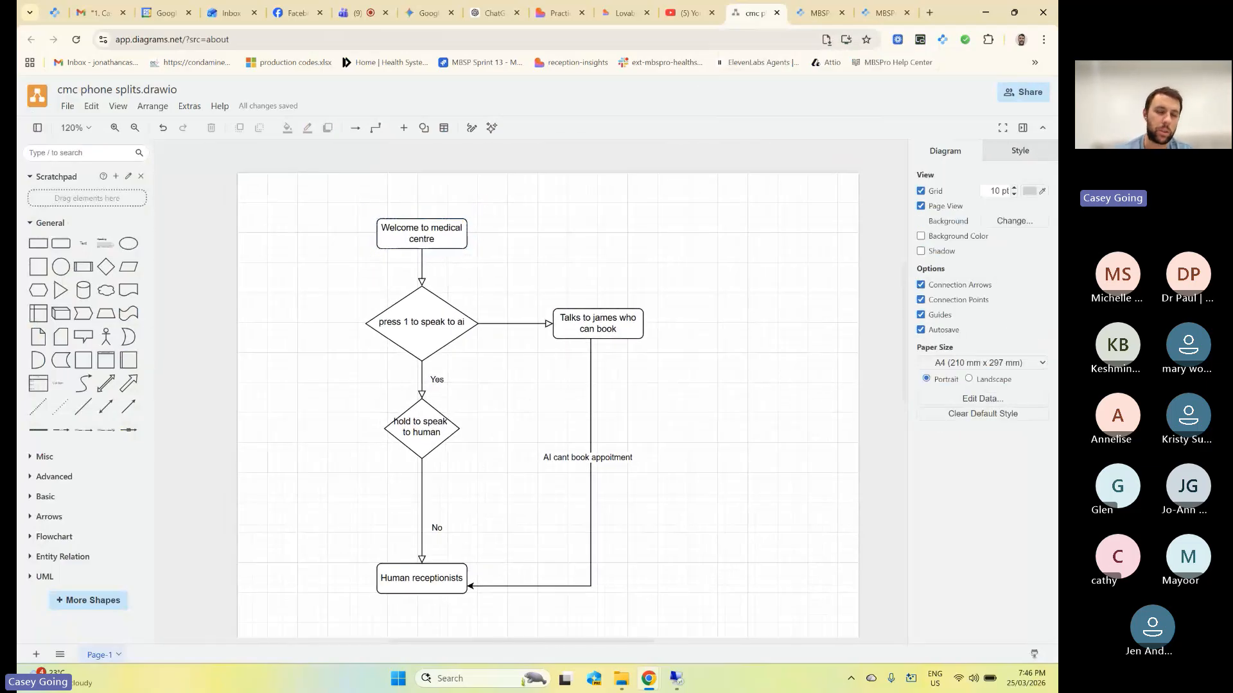
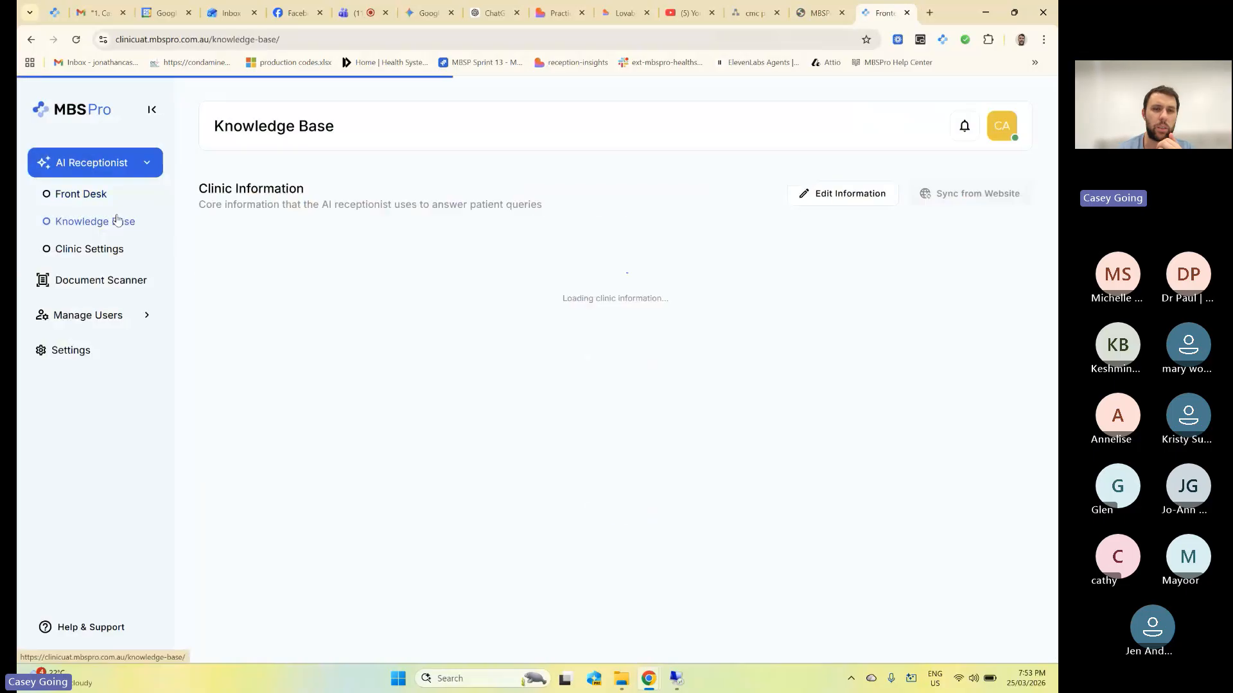
# Scroll through the Knowledge Base details, then open Clinic Settings to list the clinic's doctors.
pyautogui.scroll(-2, 386, 272)
pyautogui.scroll(-9, 386, 272)
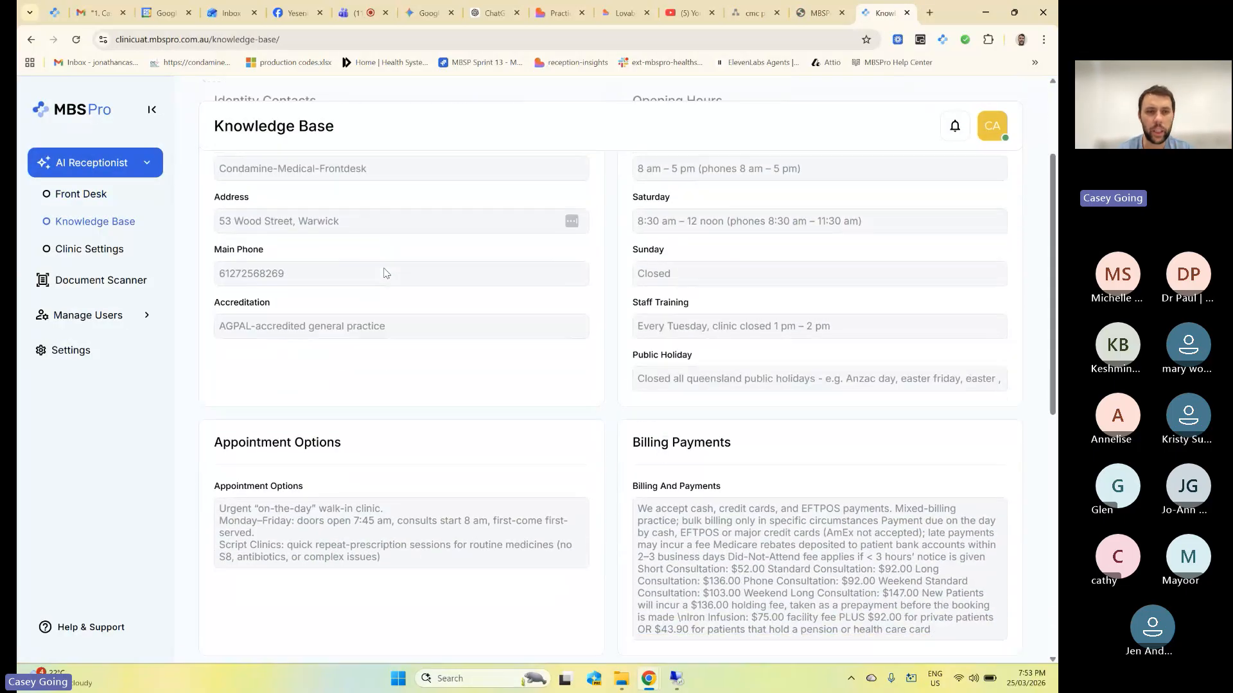
pyautogui.scroll(10, 386, 273)
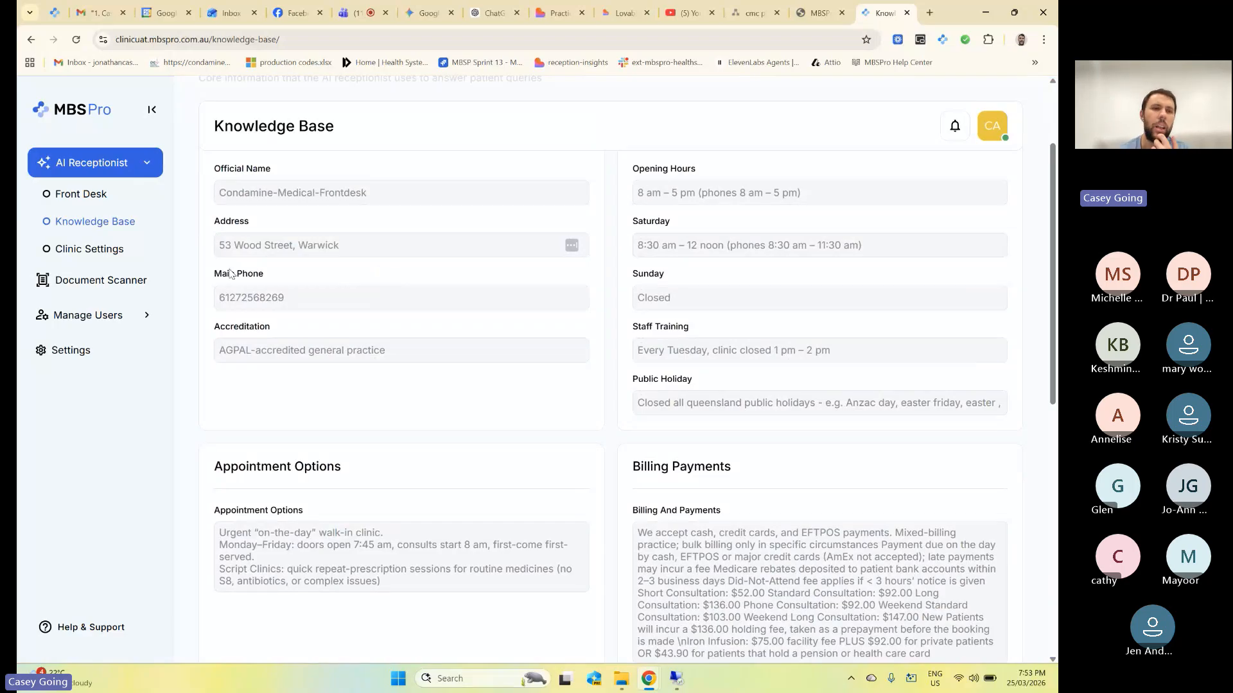
pyautogui.click(107, 260)
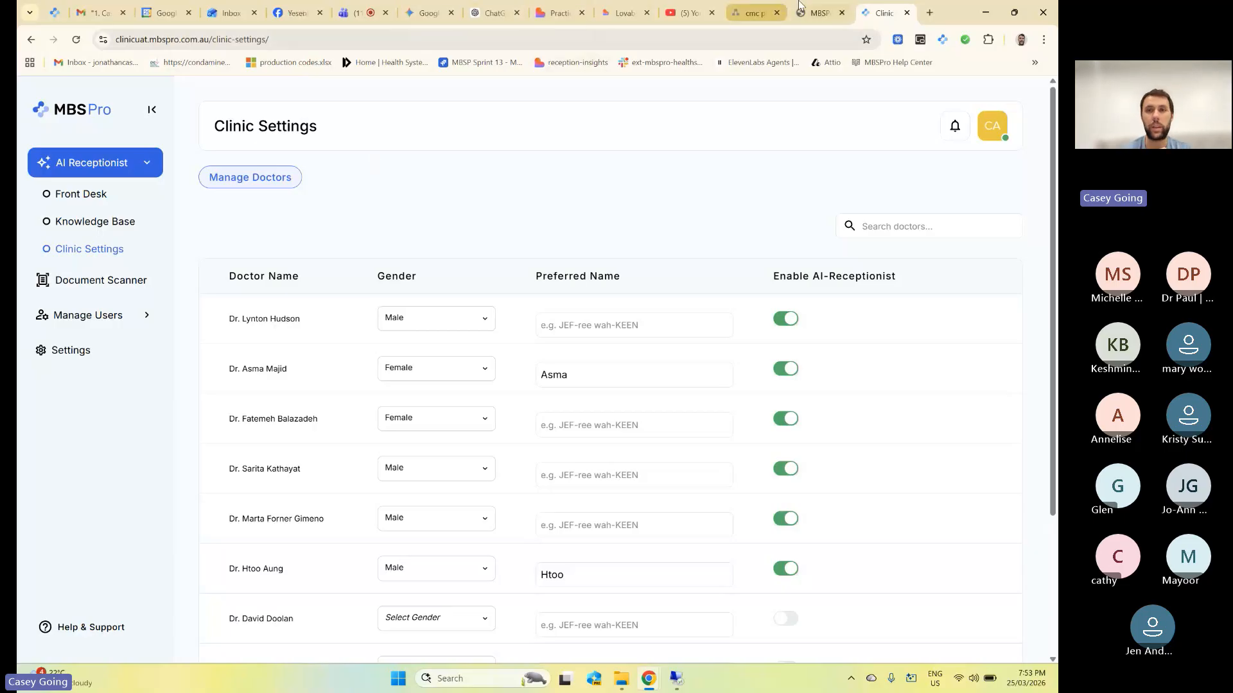
# Glance at the phone splits flowchart, then show the Teams meeting's Q&A questions.
pyautogui.click(760, 12)
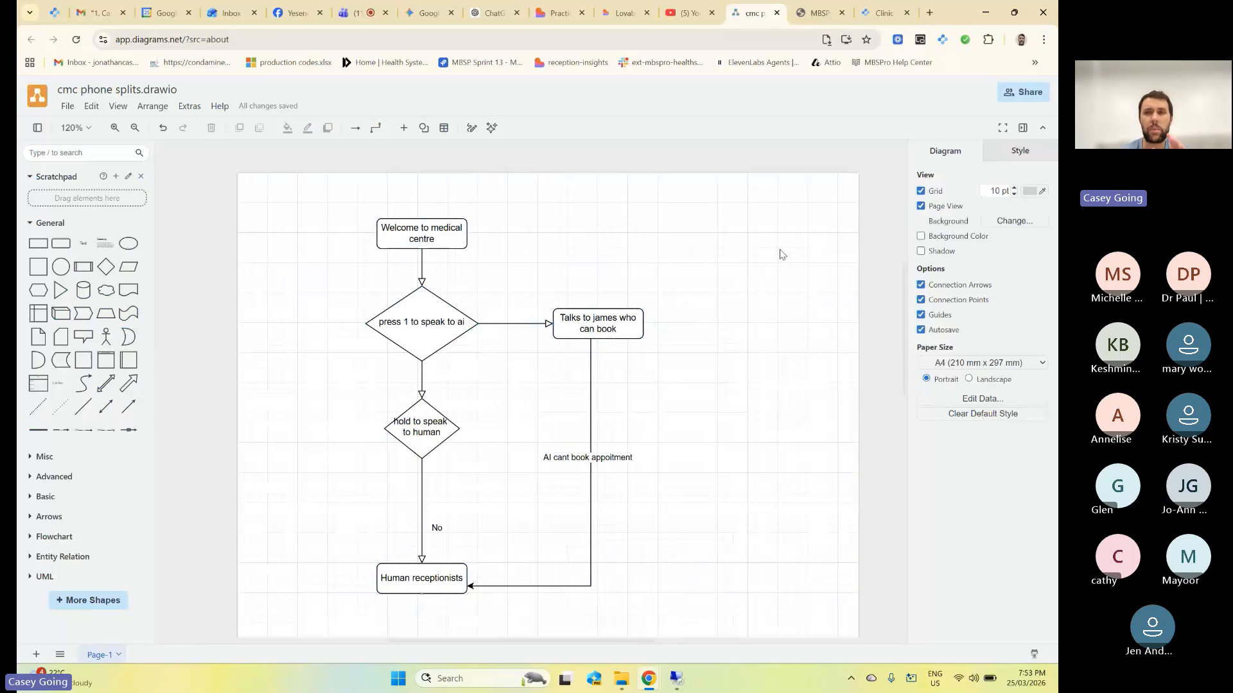
pyautogui.click(884, 13)
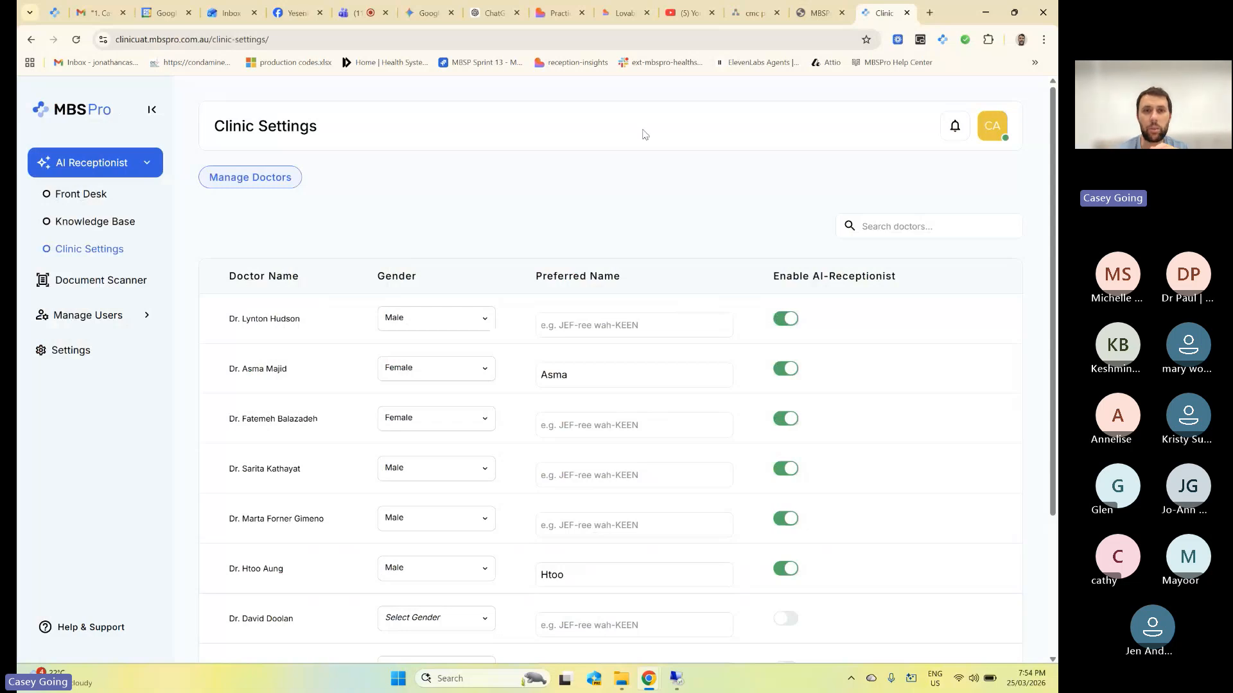
pyautogui.click(356, 13)
pyautogui.click(493, 147)
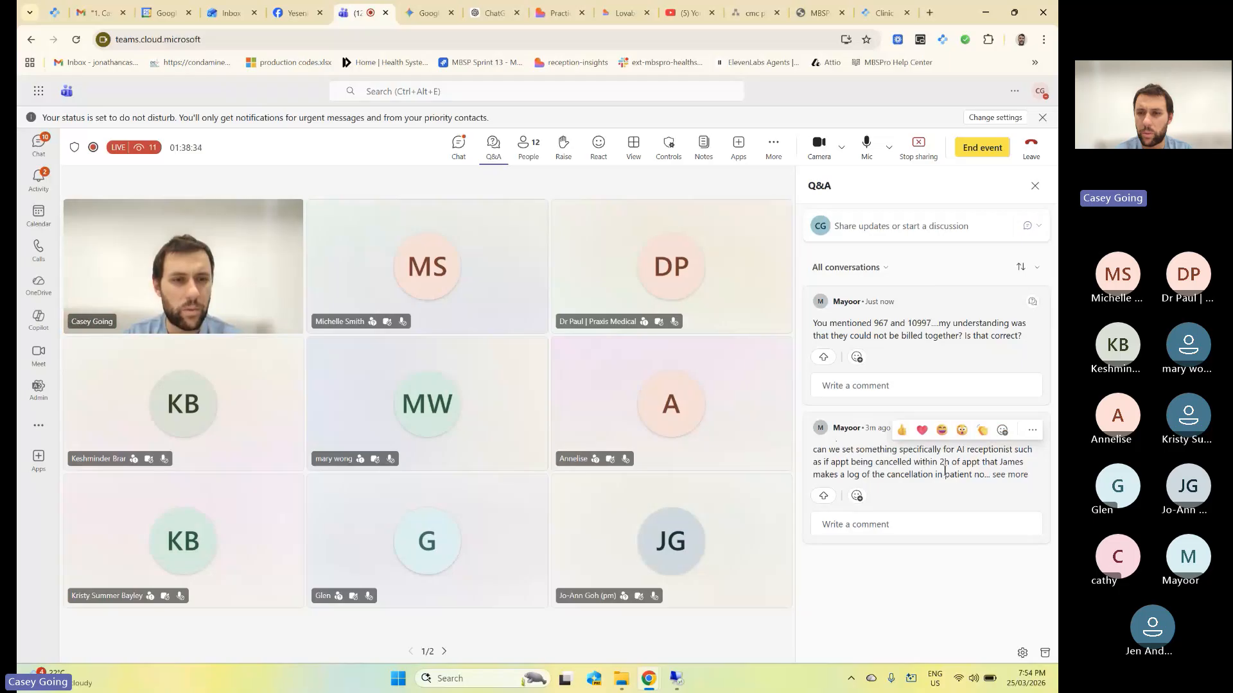
# Expand the second Q&A question on AI-receptionist cancellation logging to read its full text.
pyautogui.click(1008, 476)
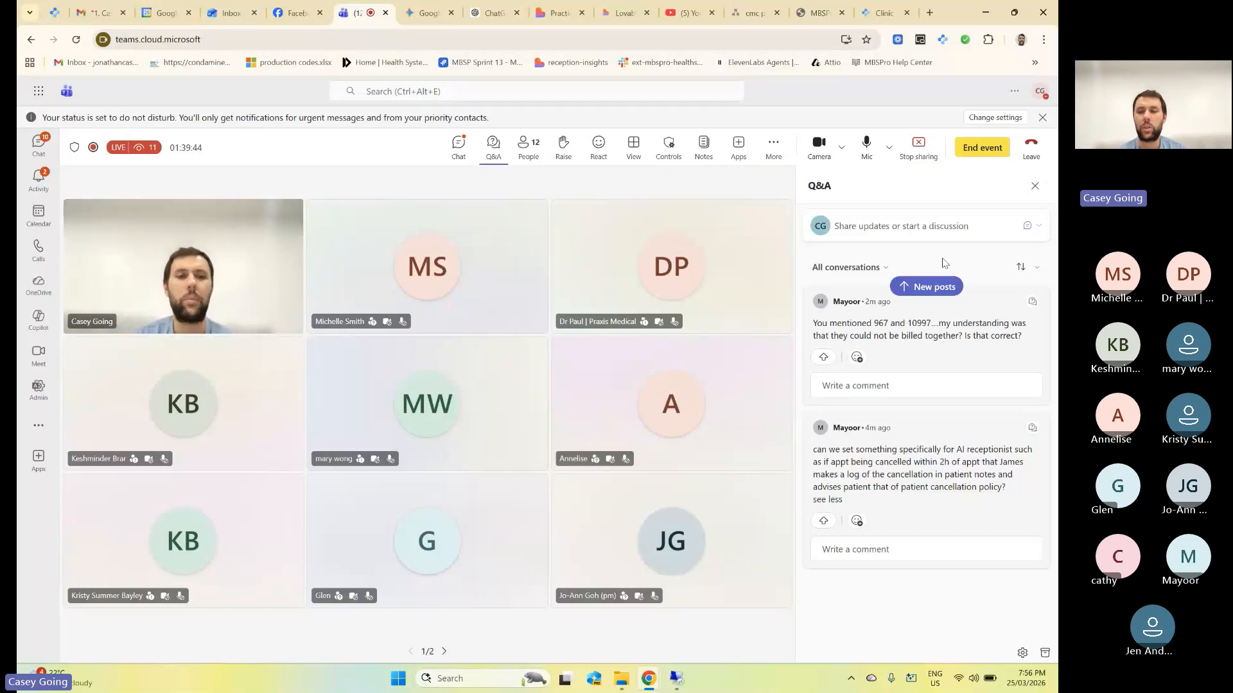
# Load the new Q&A posts so the AMS online bookings question appears at the top.
pyautogui.click(926, 289)
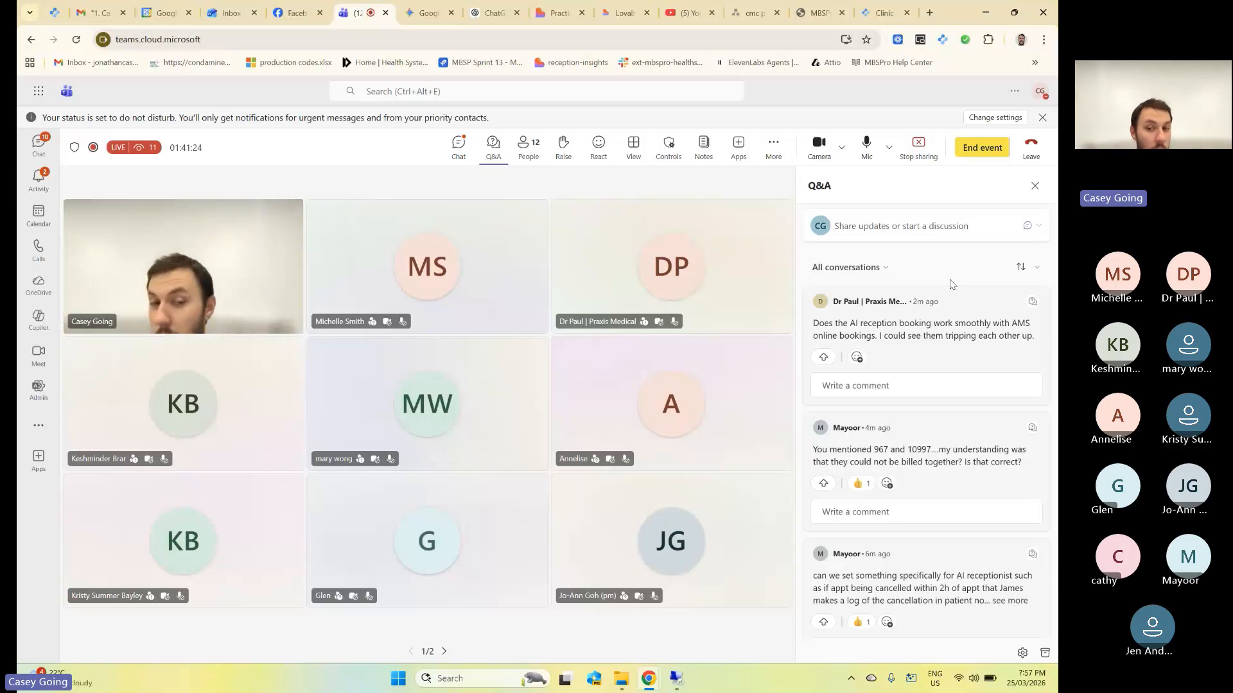
# Show the meeting chat with the after-hours chest-pain triage question.
pyautogui.click(458, 146)
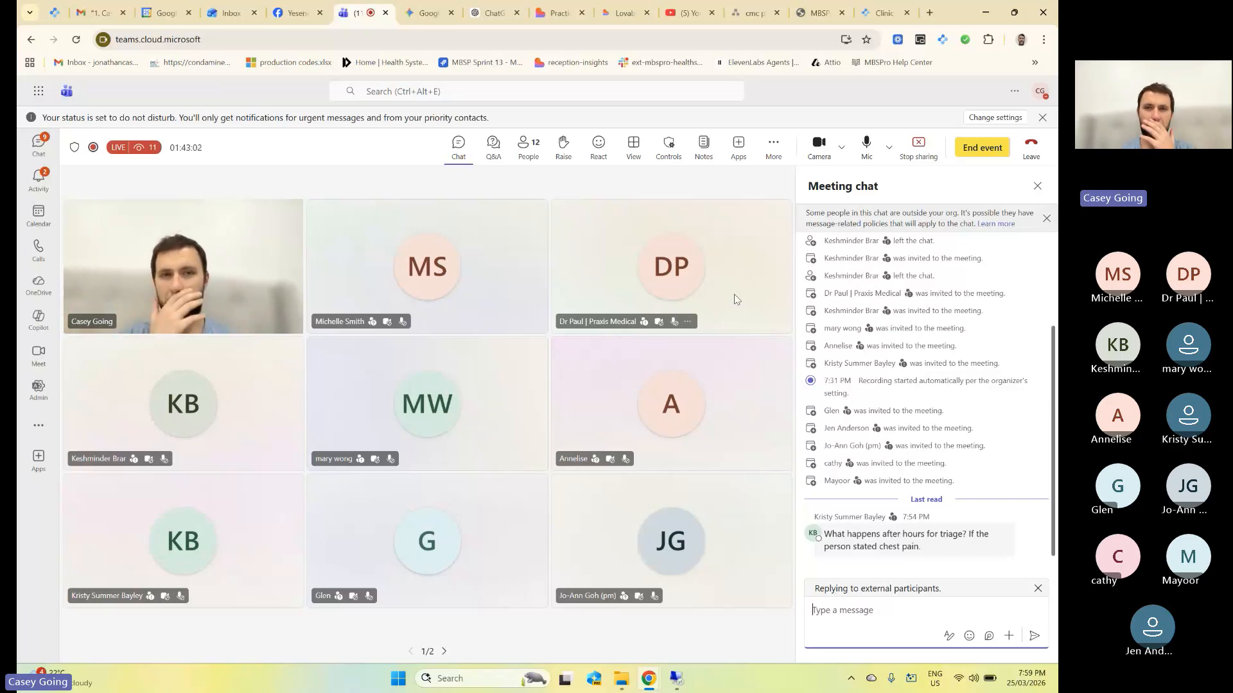
# From the Revenue dashboard, collapse Outbound and Inbound, then open the Performance practice dashboard.
pyautogui.moveTo(622, 16)
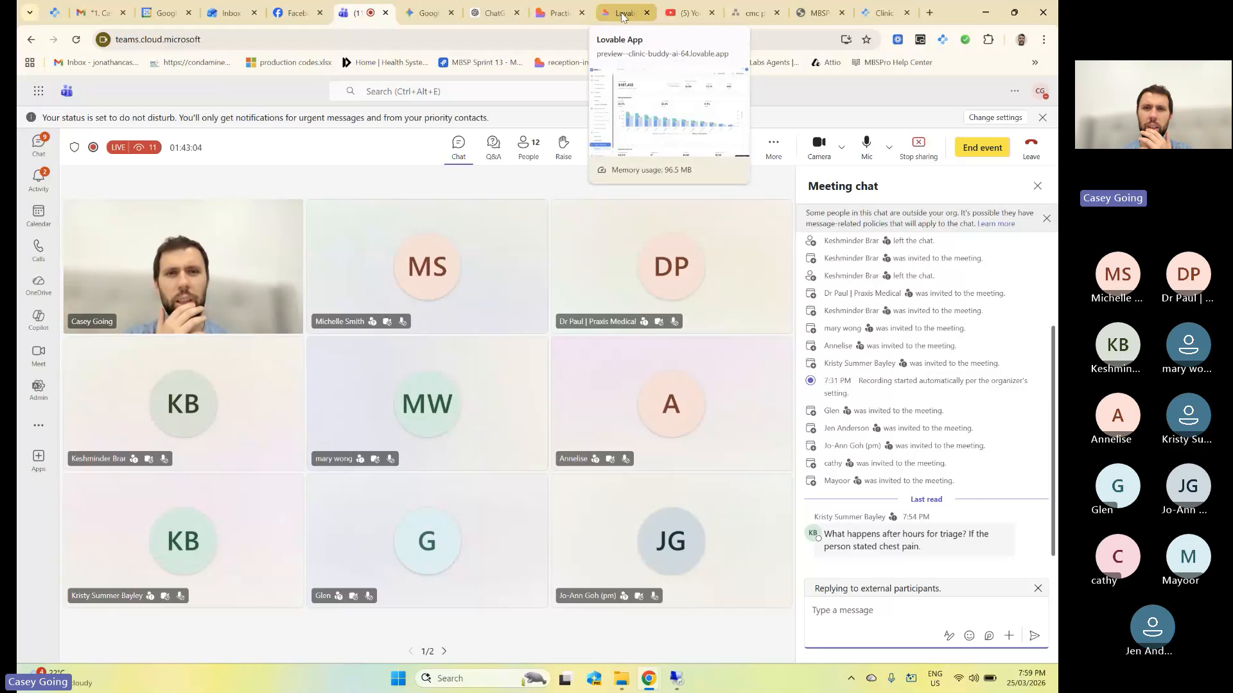
pyautogui.click(621, 16)
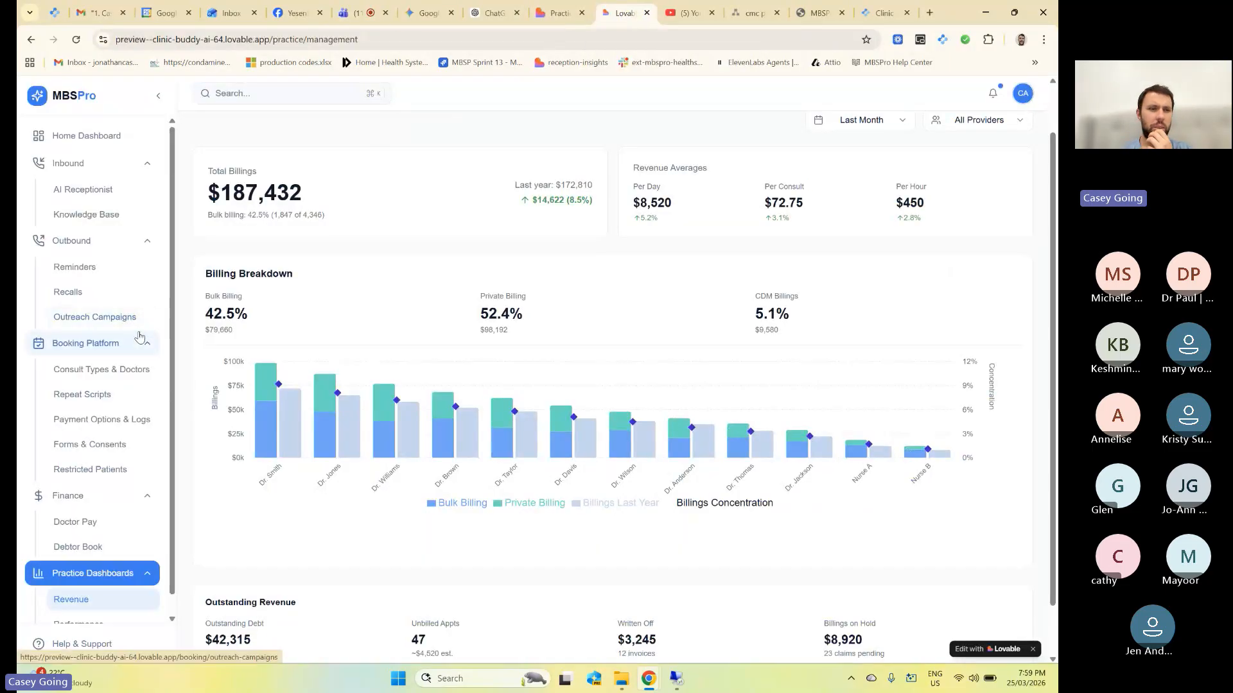
pyautogui.click(148, 241)
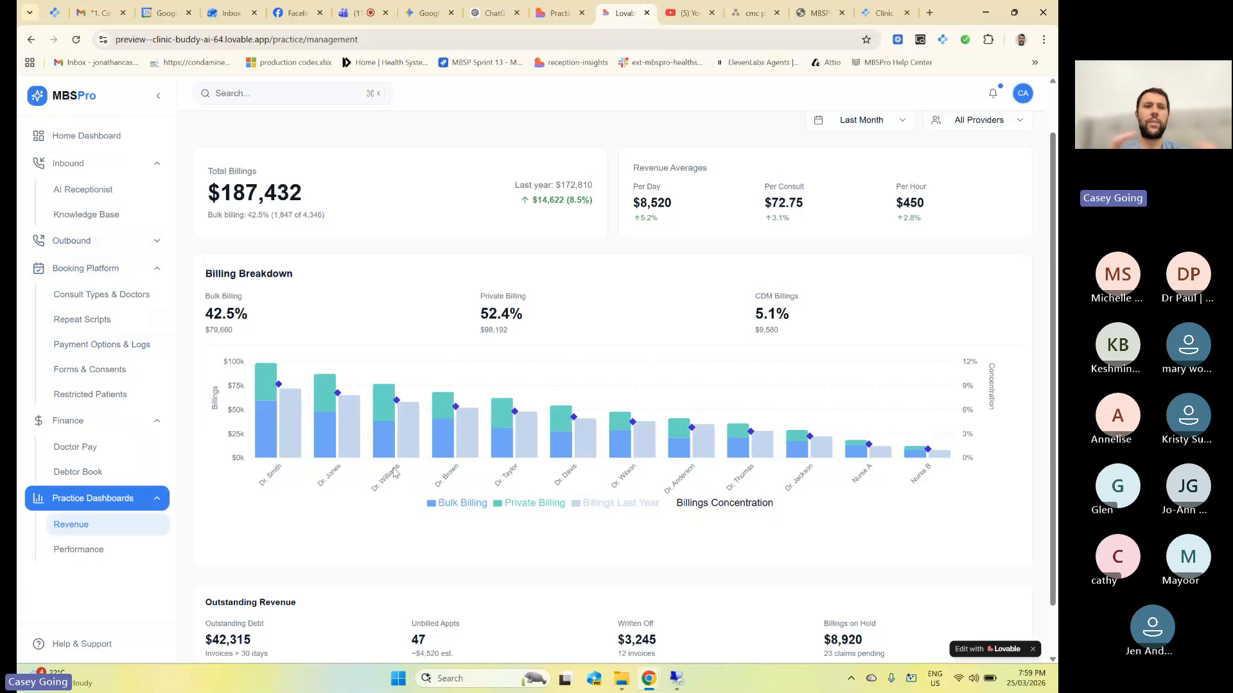
pyautogui.moveTo(417, 485)
pyautogui.scroll(-1, 421, 429)
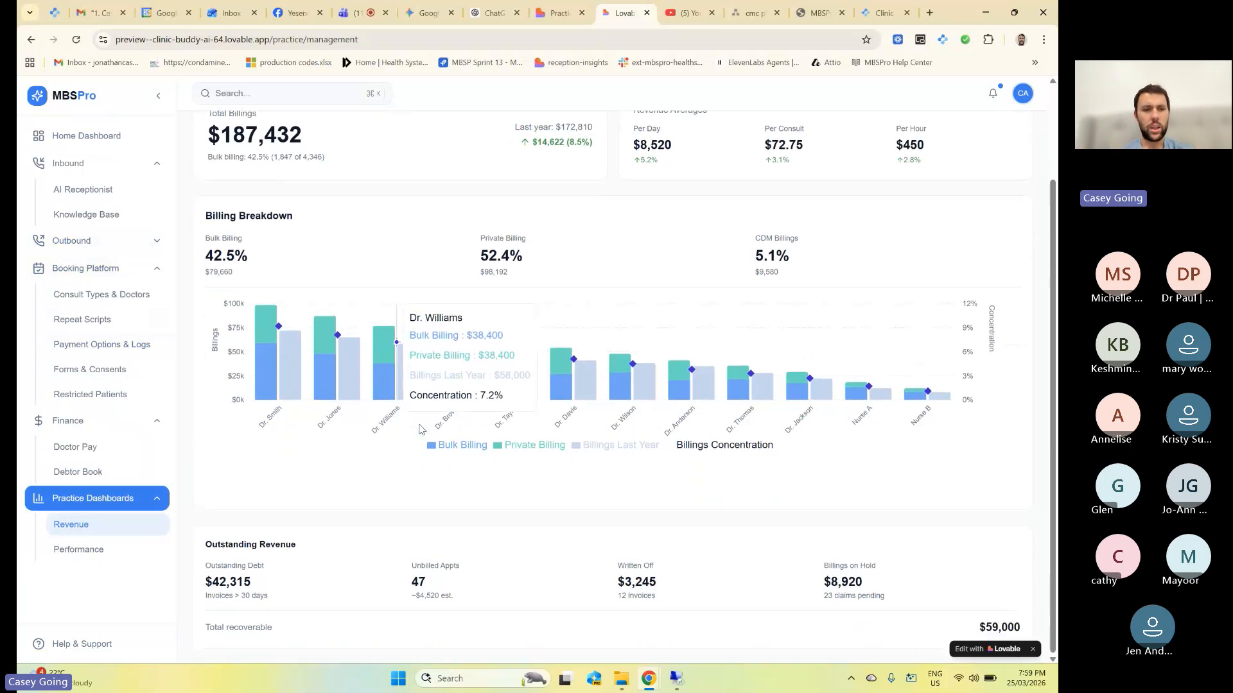
pyautogui.scroll(1, 421, 429)
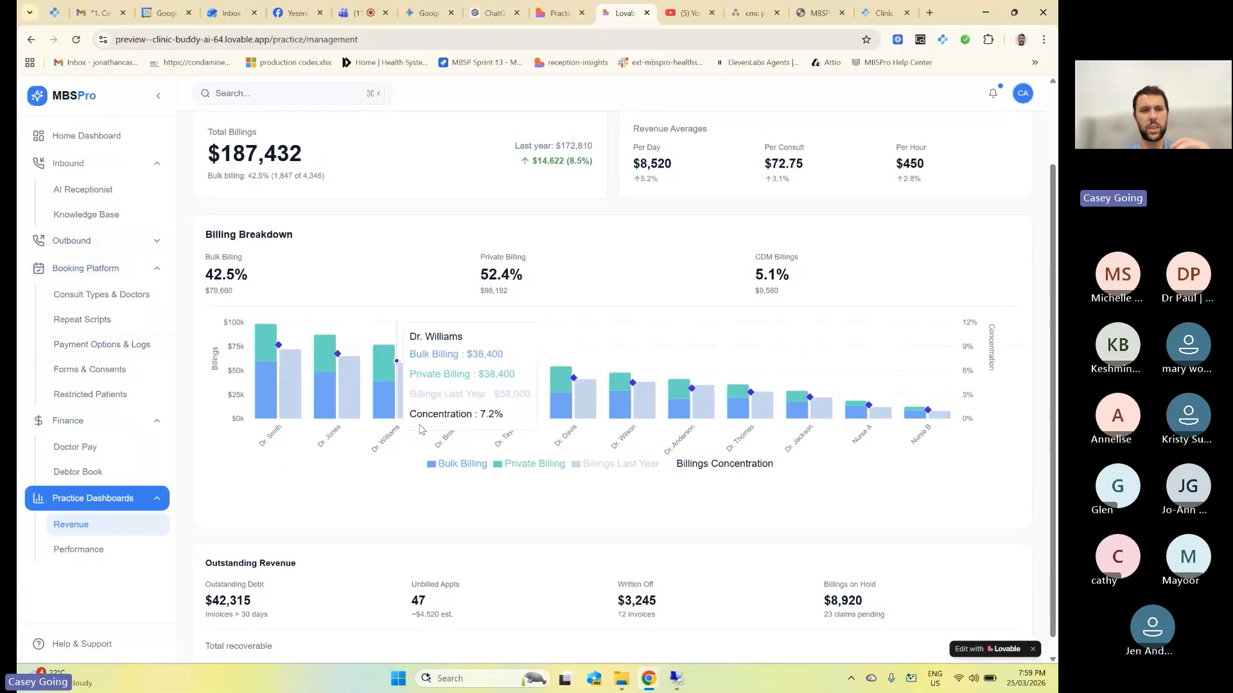
pyautogui.click(147, 167)
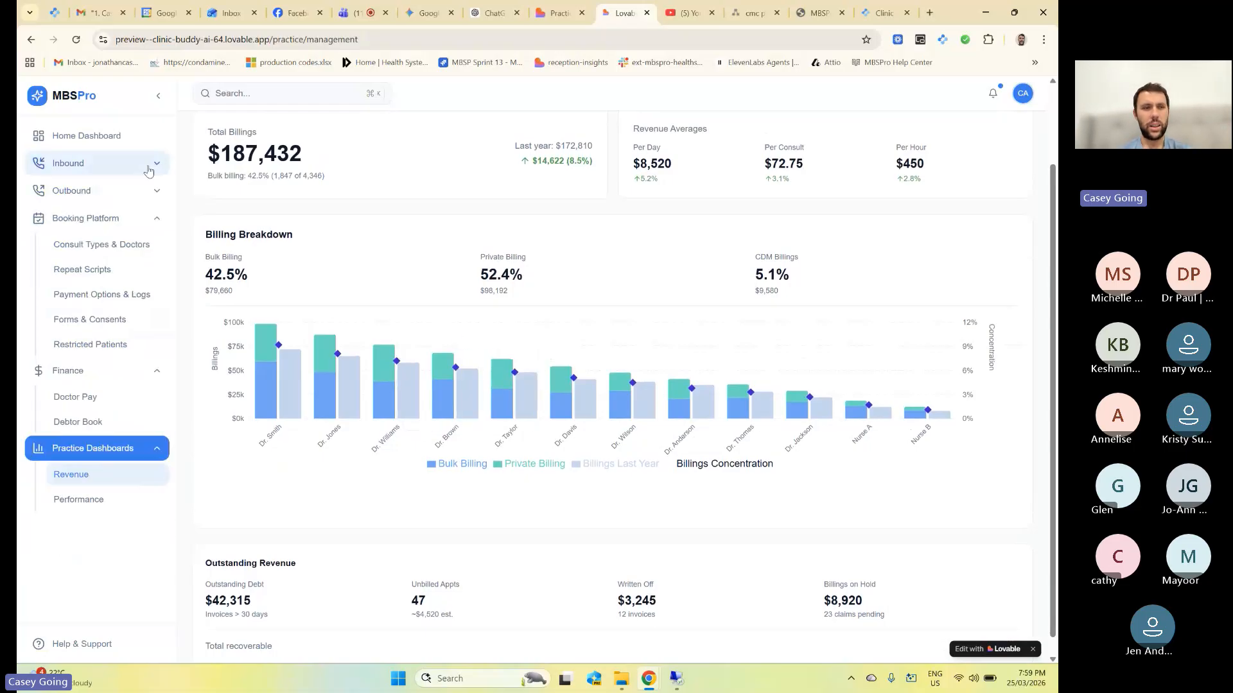
pyautogui.click(136, 510)
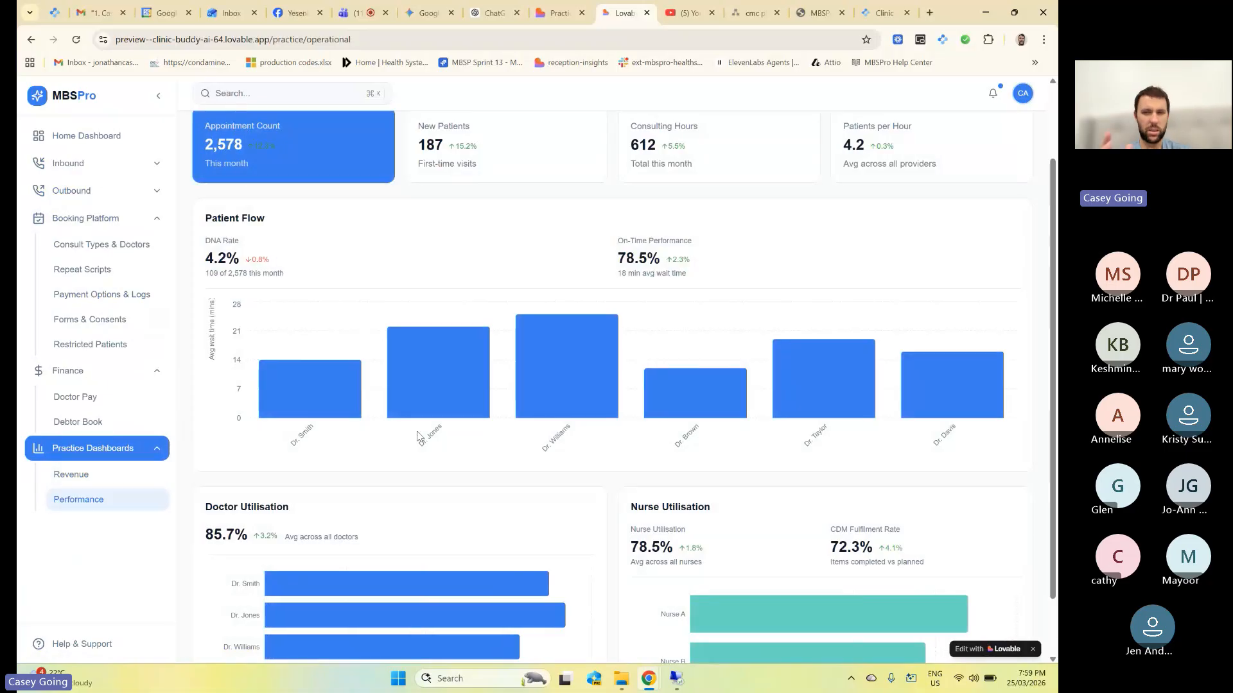
# On the Home Dashboard, expand the first doctor's billing opportunity details.
pyautogui.click(113, 135)
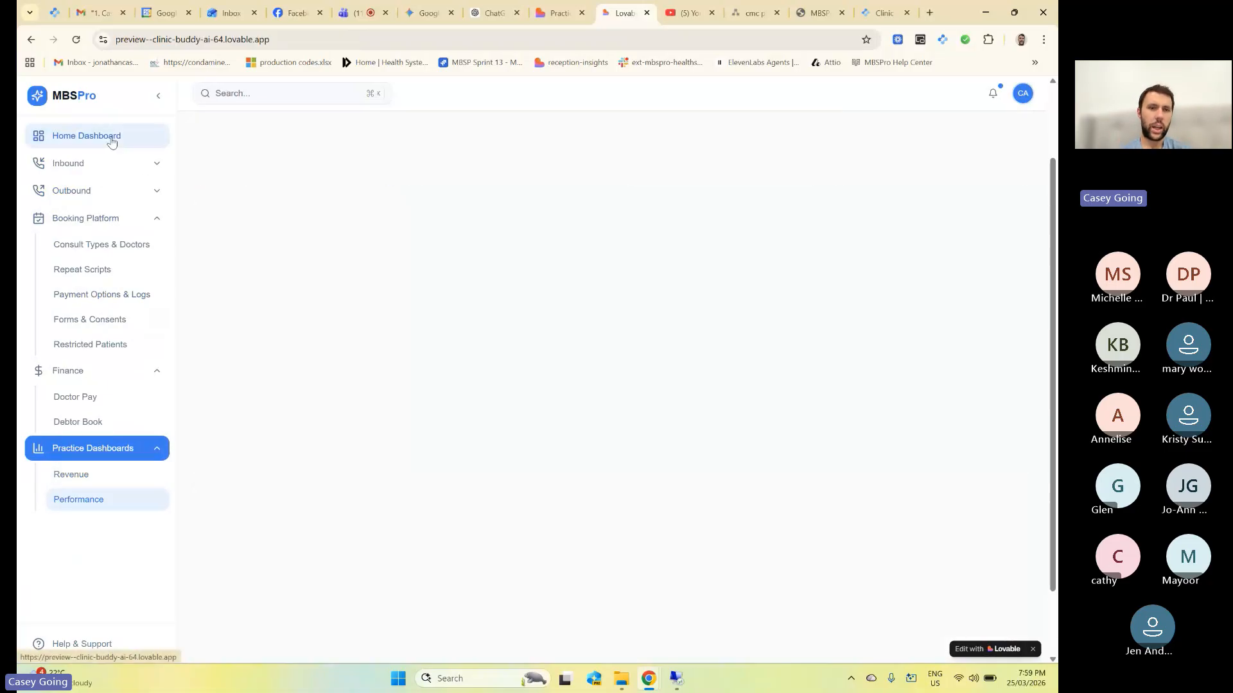
pyautogui.scroll(-1, 501, 339)
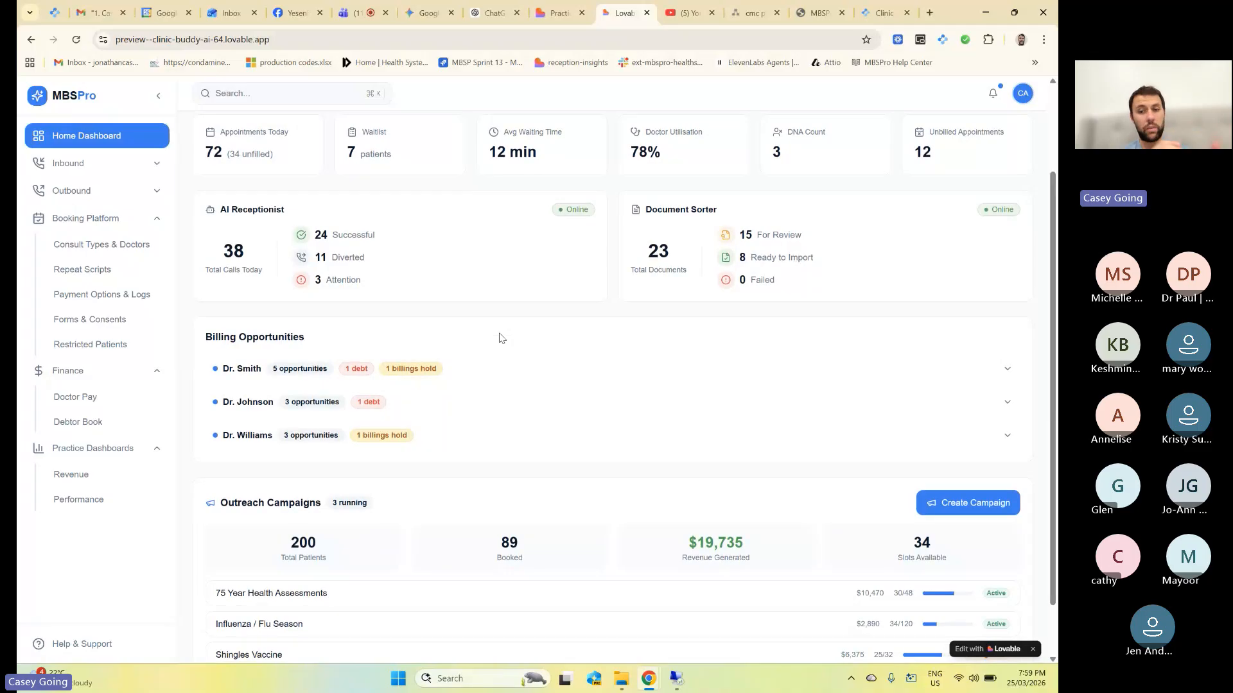
pyautogui.scroll(-1, 499, 339)
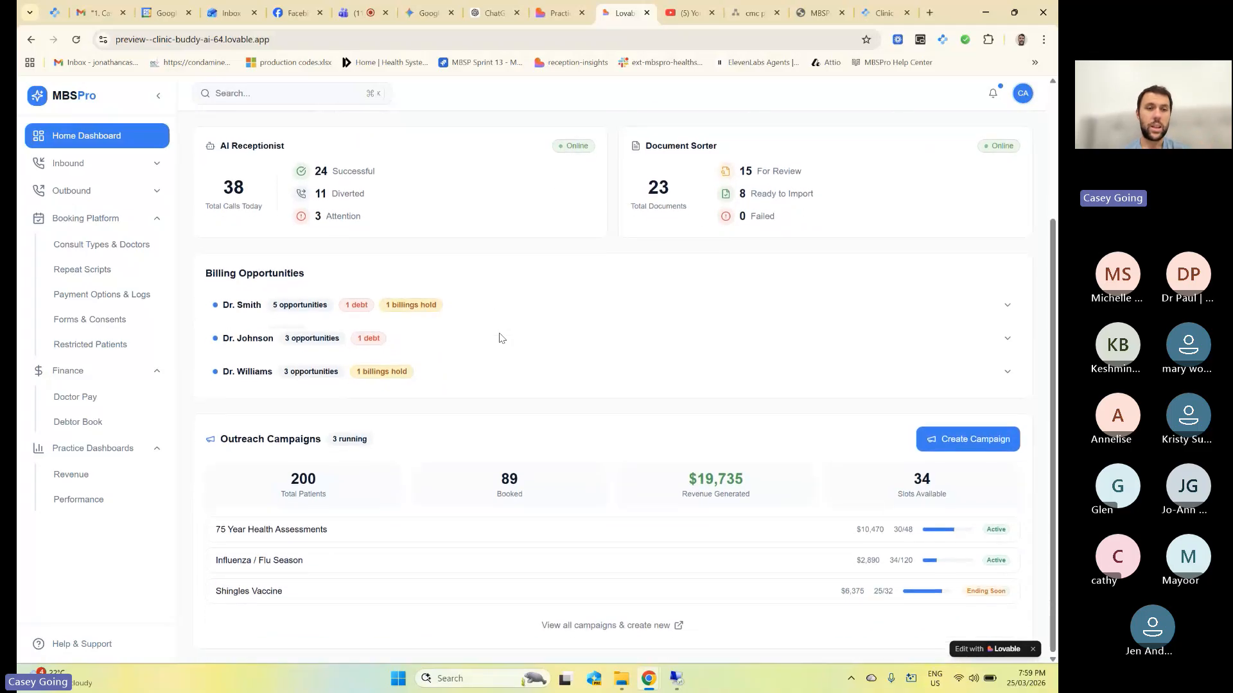
pyautogui.click(414, 304)
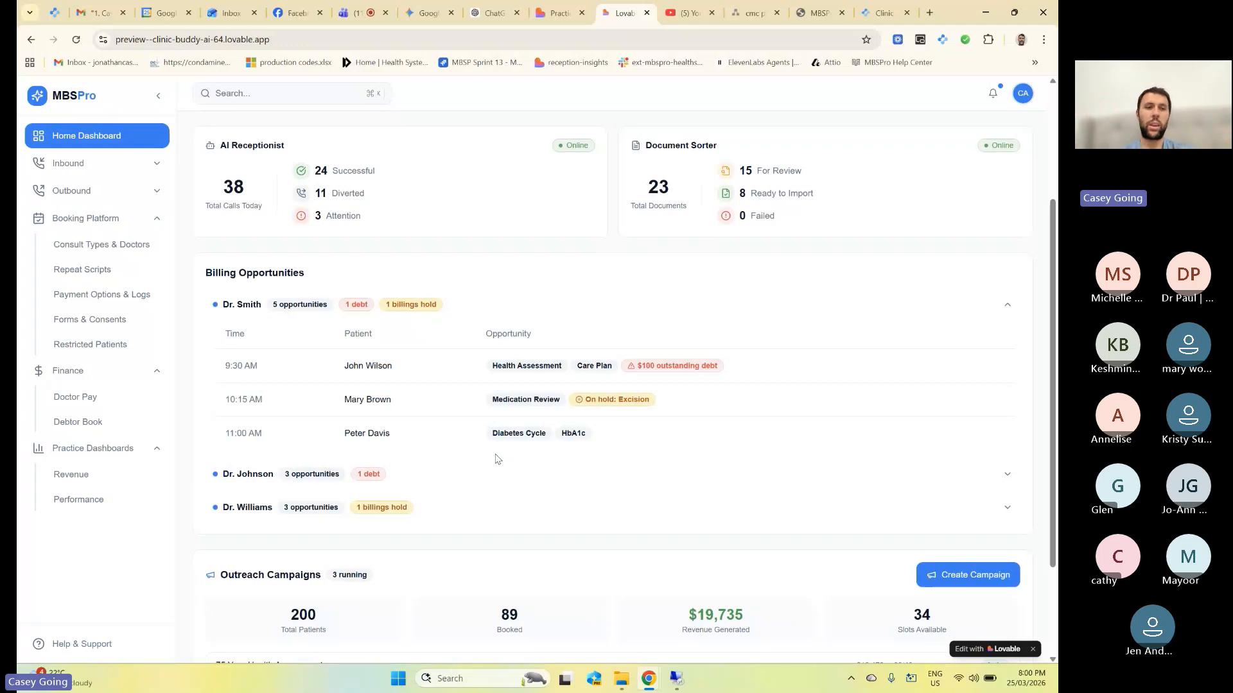
# Collapse Booking Platform in the sidebar and switch back to the Teams meeting tab.
pyautogui.click(154, 219)
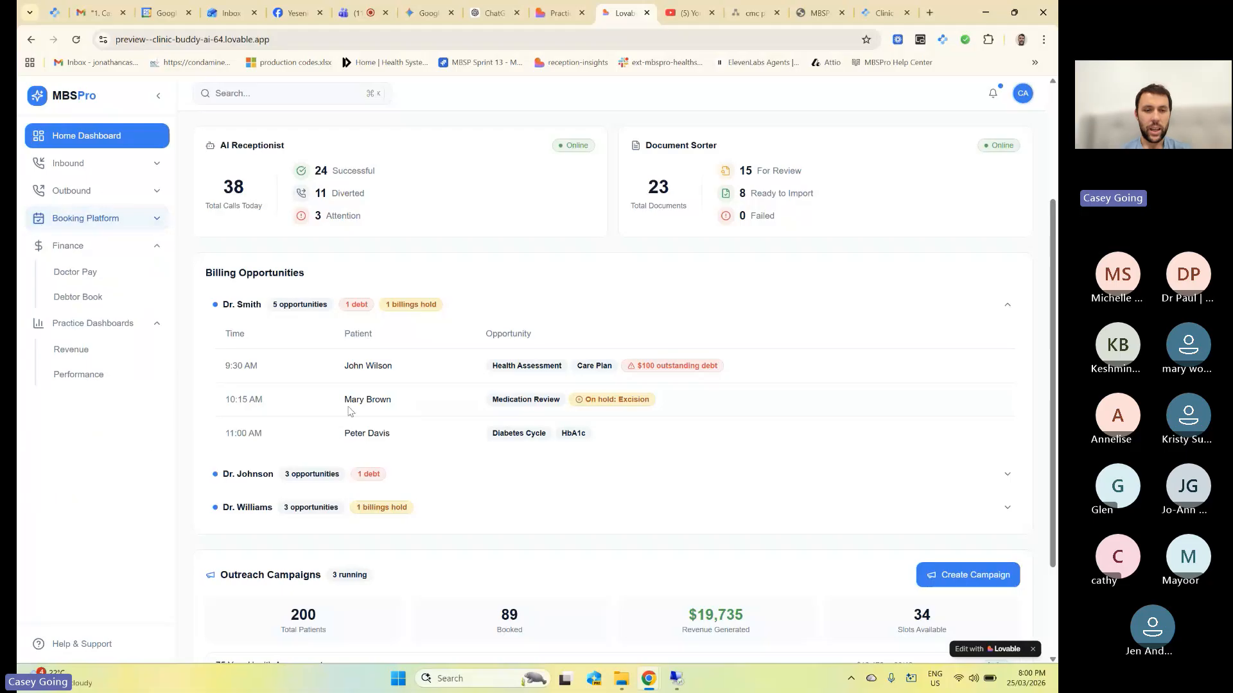
pyautogui.scroll(-2, 395, 475)
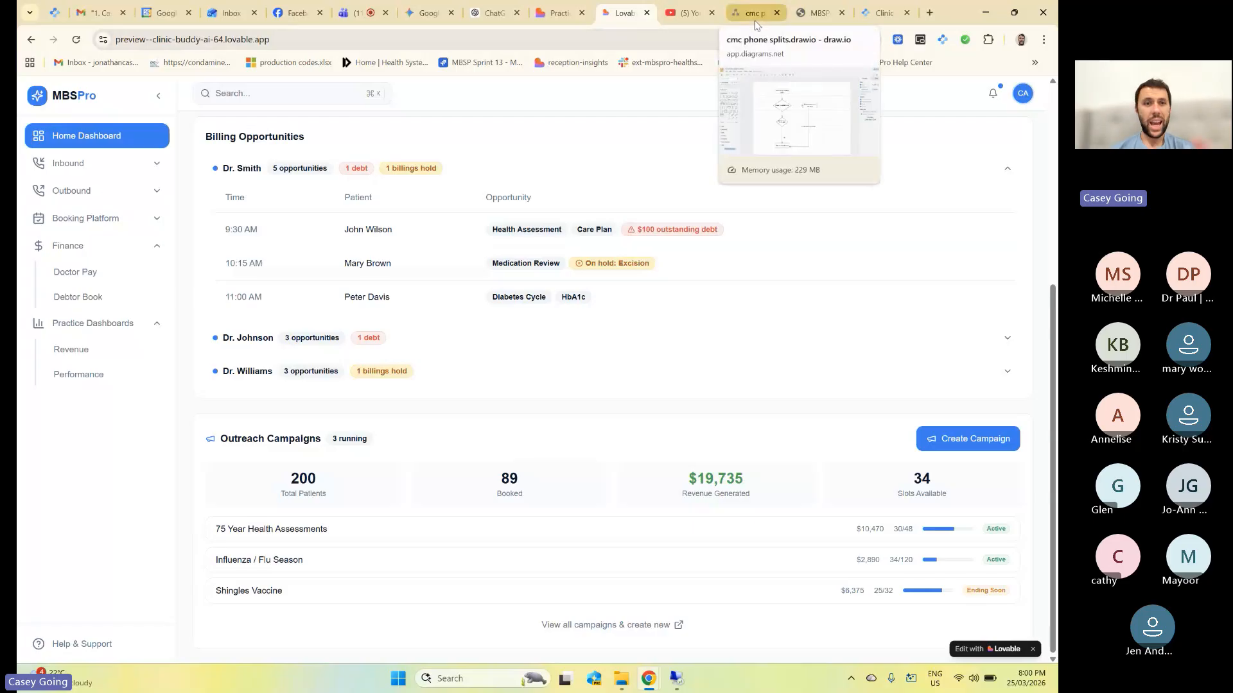
pyautogui.moveTo(363, 13); pyautogui.dragTo(623, 12)
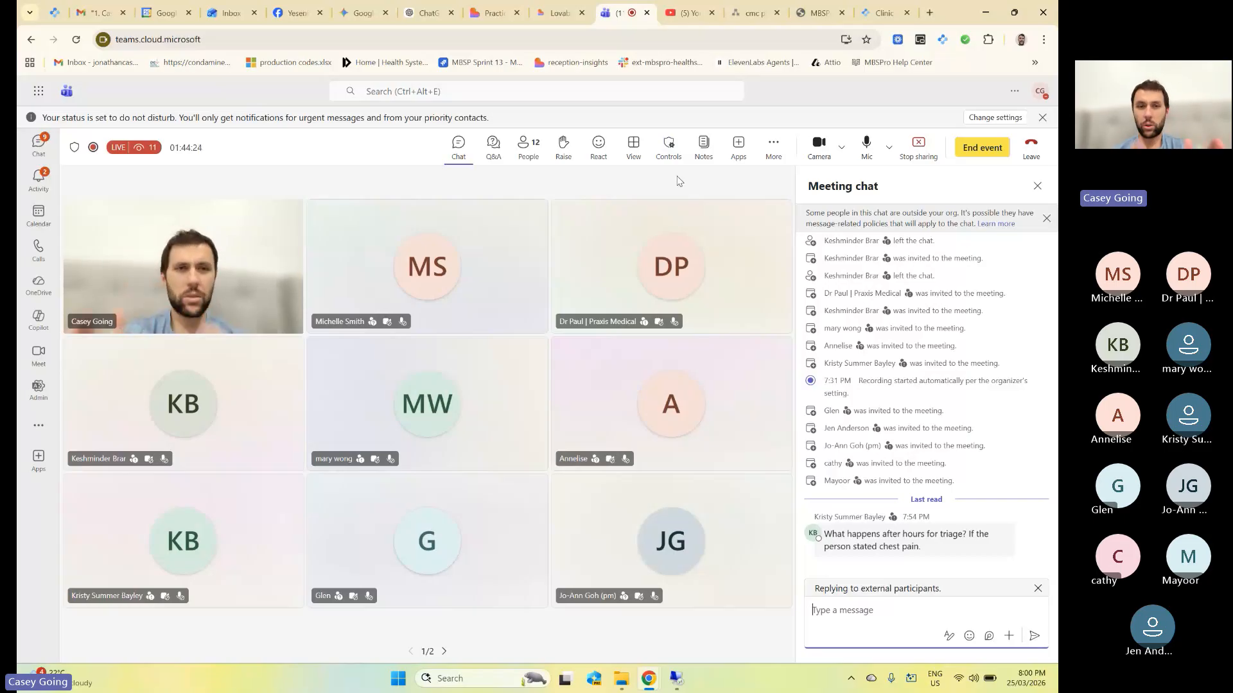
# Return to Clinic Settings and open the Help & Support assistant panel.
pyautogui.click(886, 7)
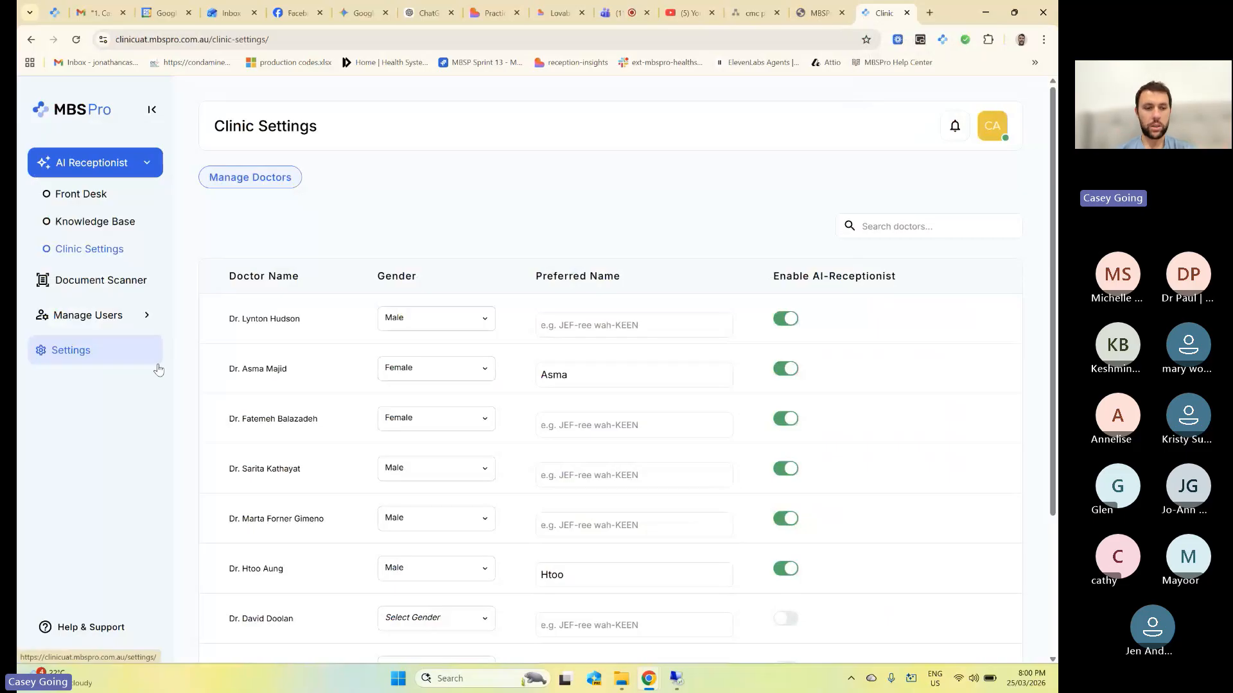
pyautogui.click(91, 630)
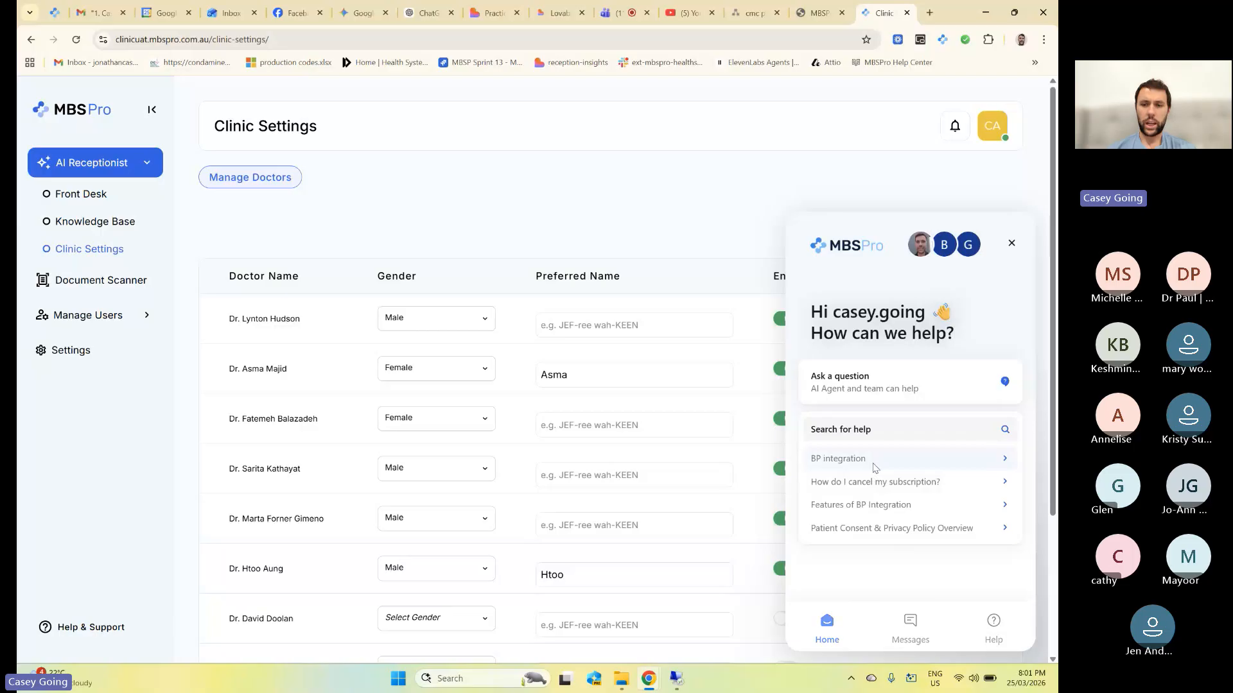
# Read the BP integration help article, toggling its table of contents, then return home.
pyautogui.click(873, 469)
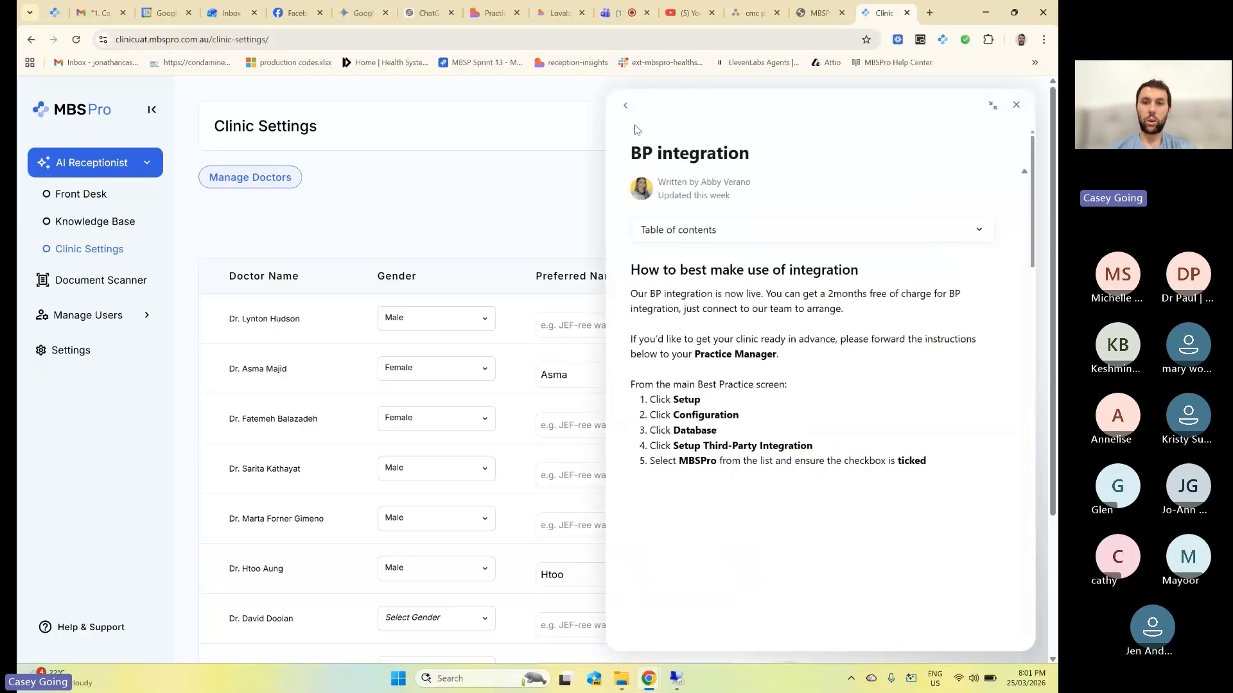
pyautogui.click(727, 237)
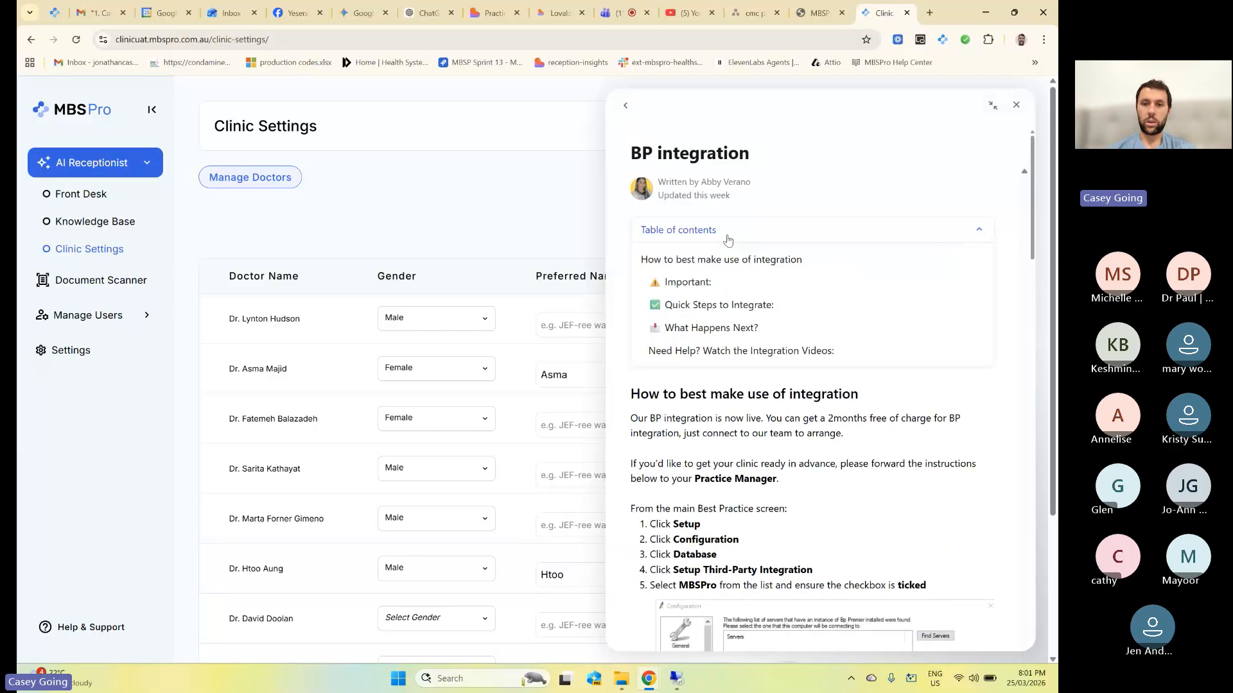
pyautogui.click(727, 240)
pyautogui.scroll(-10, 727, 283)
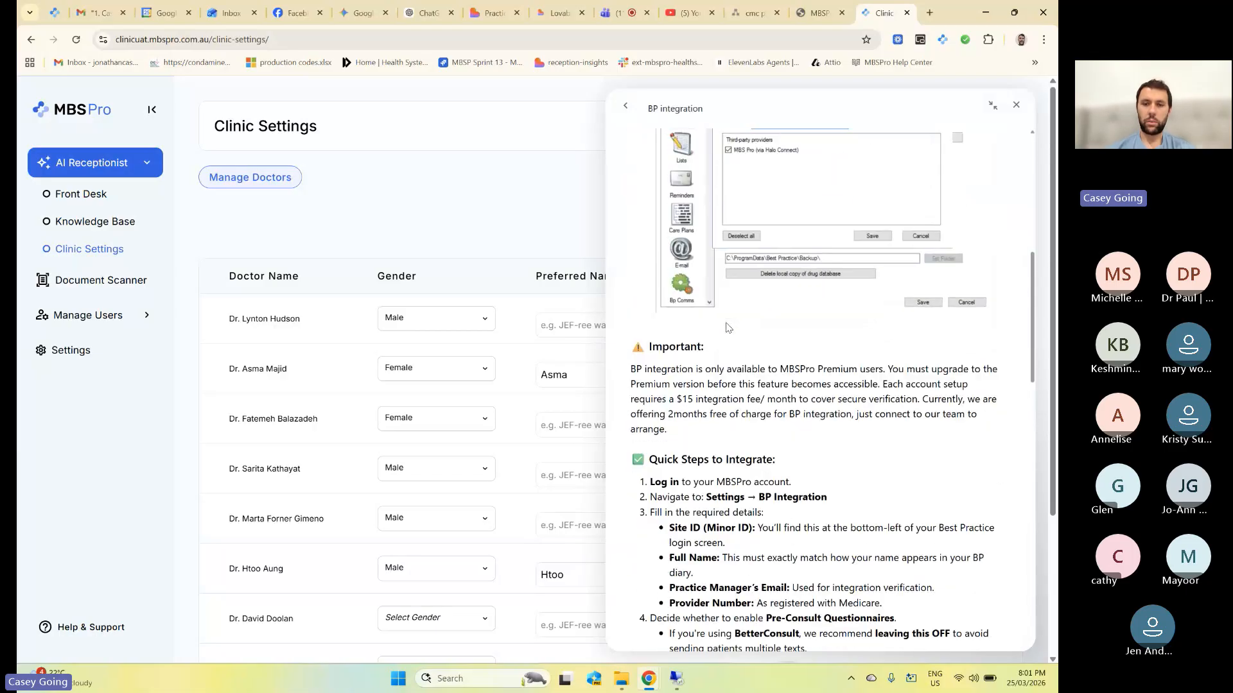
pyautogui.scroll(-8, 728, 327)
pyautogui.scroll(10, 809, 599)
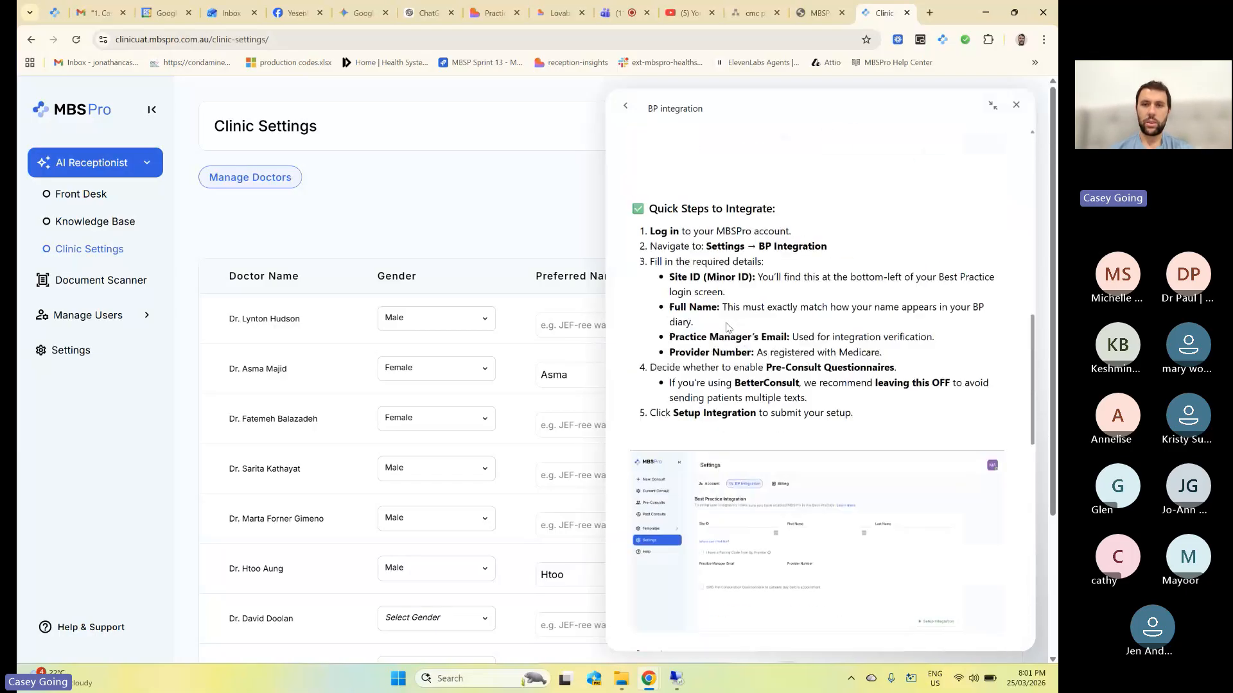
pyautogui.click(625, 106)
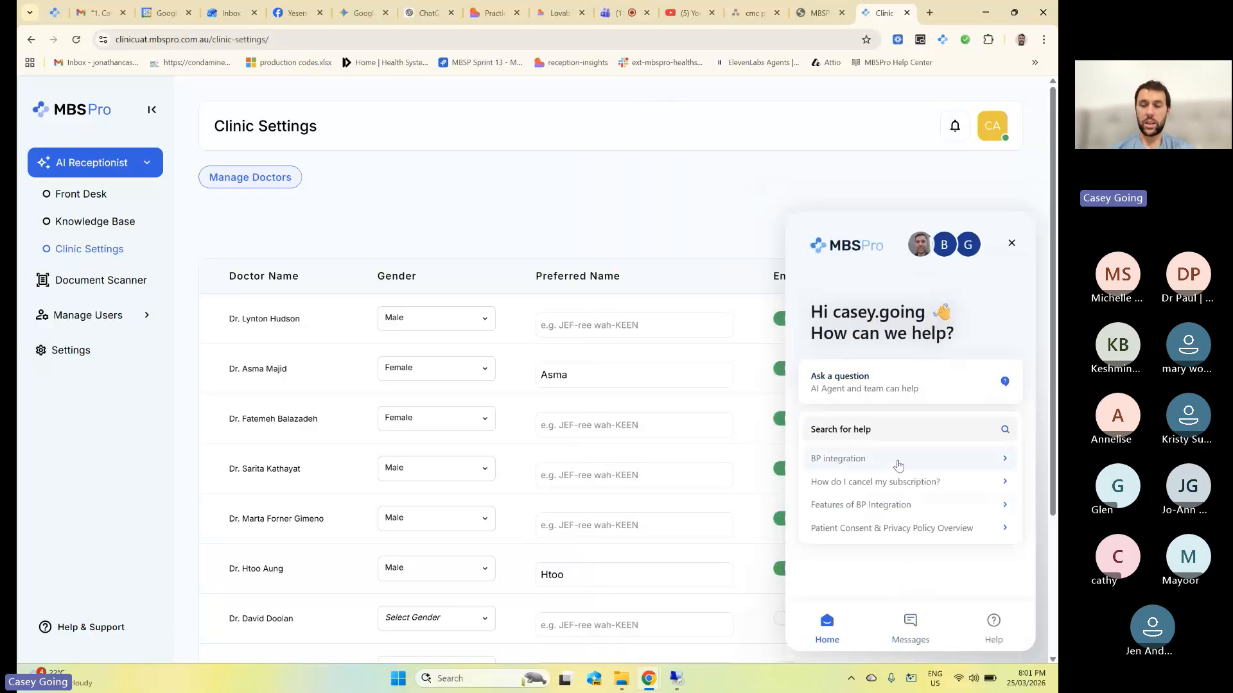
# Check the widget's Messages view, close the help widget, and return to the Teams meeting.
pyautogui.click(910, 626)
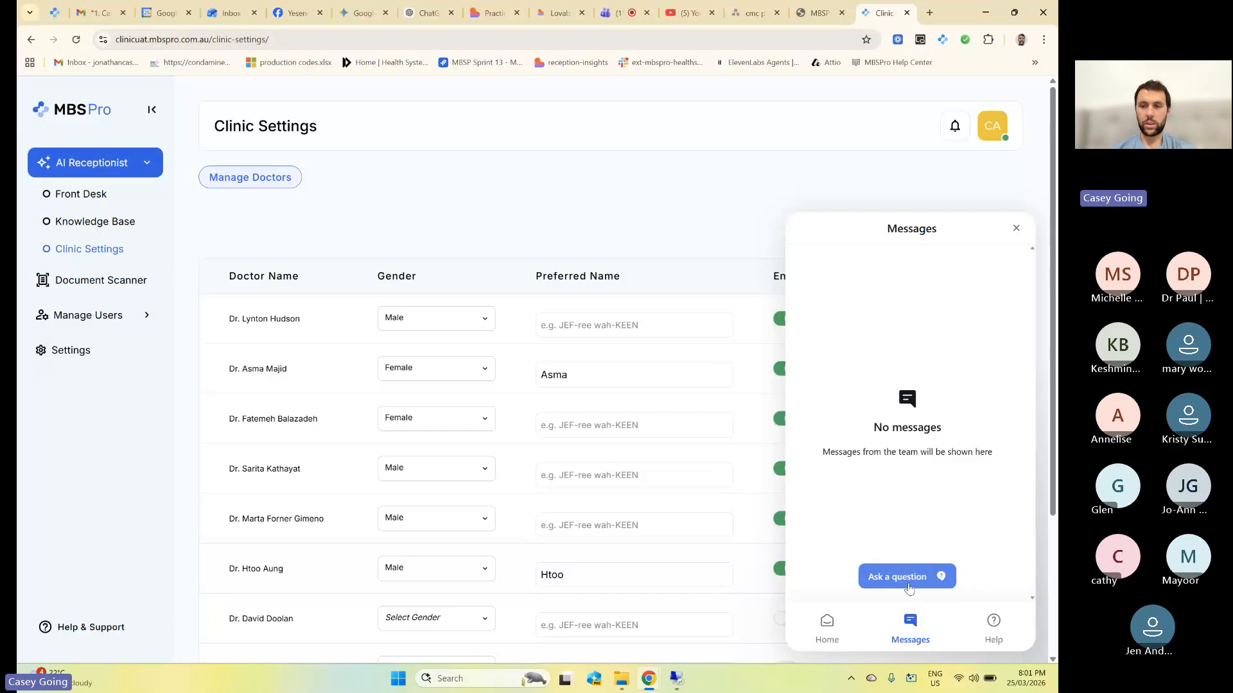
pyautogui.click(827, 626)
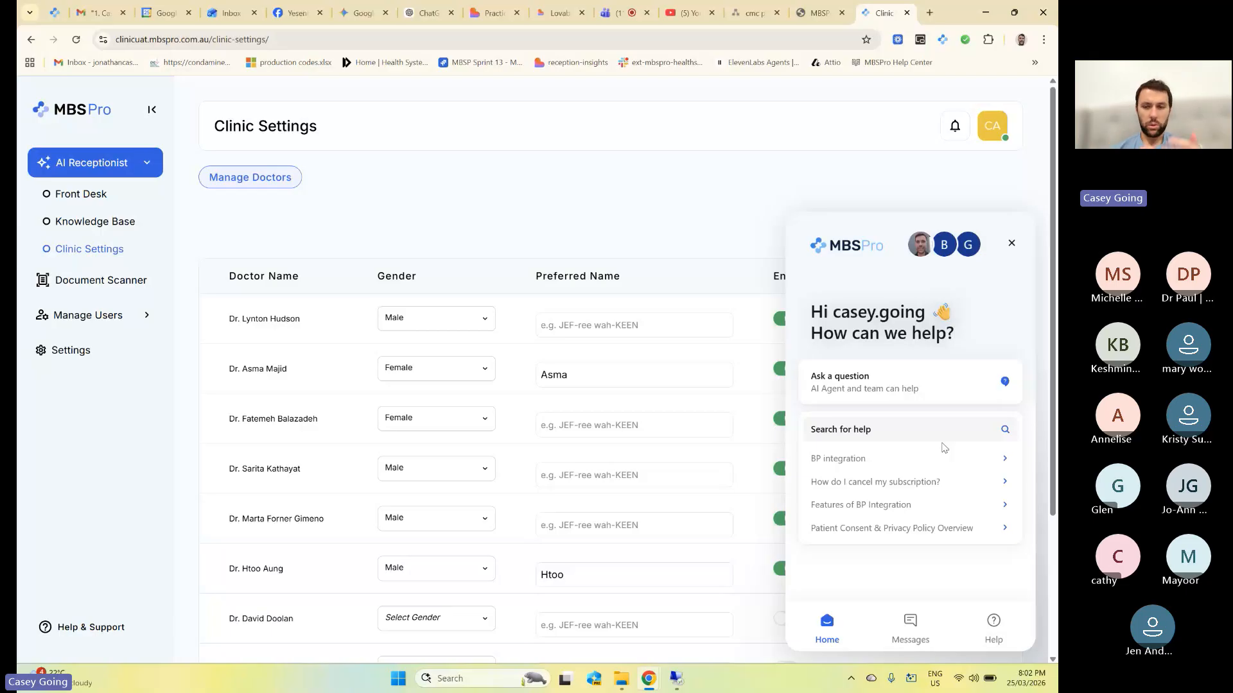
pyautogui.click(1011, 244)
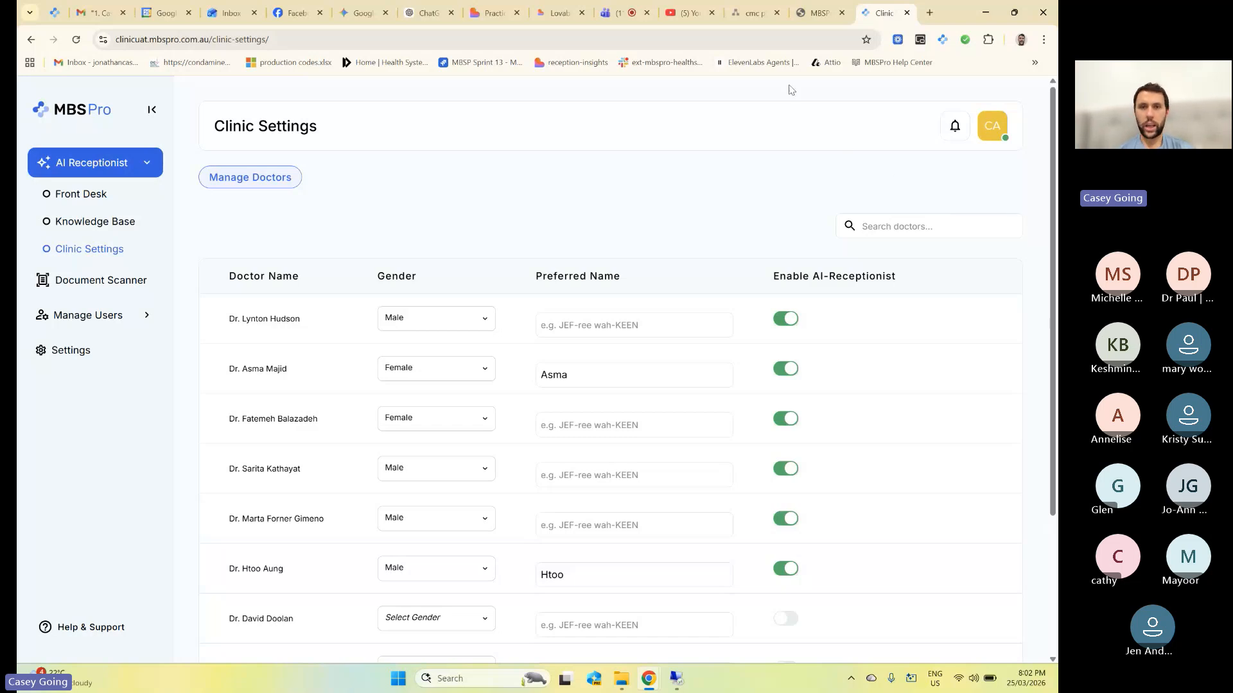
pyautogui.click(615, 10)
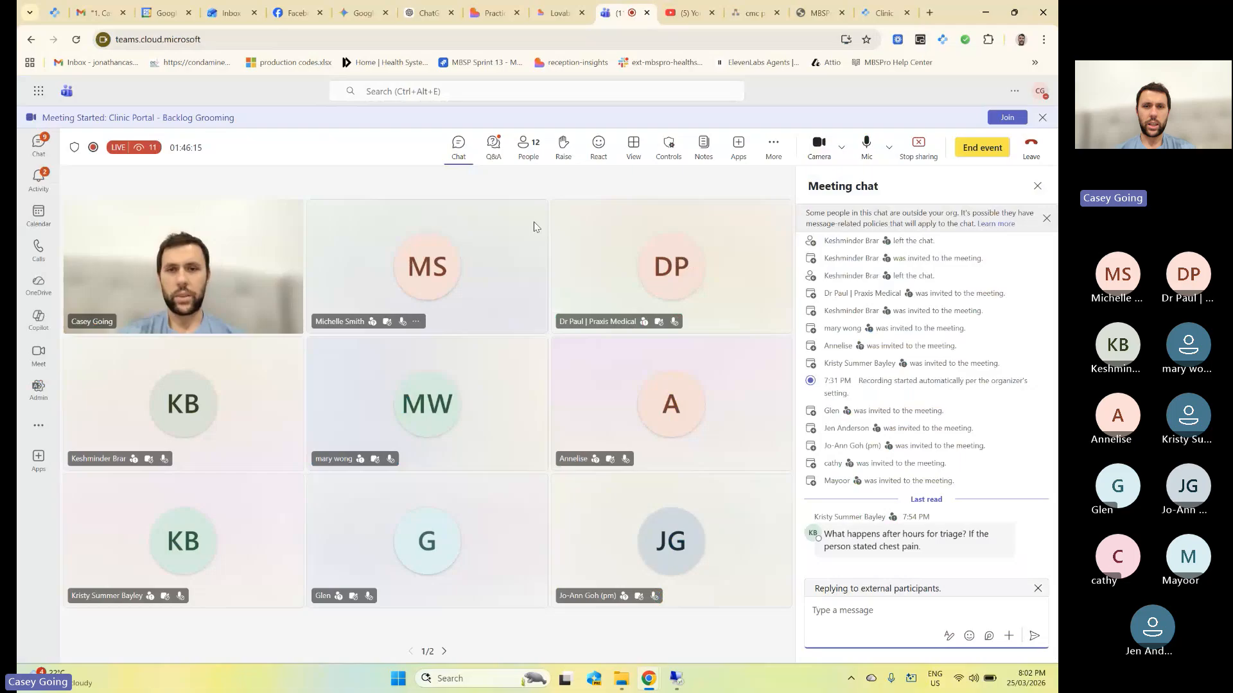
# Switch the meeting side panel to Q&A, showing the new Cubiko comparison question.
pyautogui.click(493, 146)
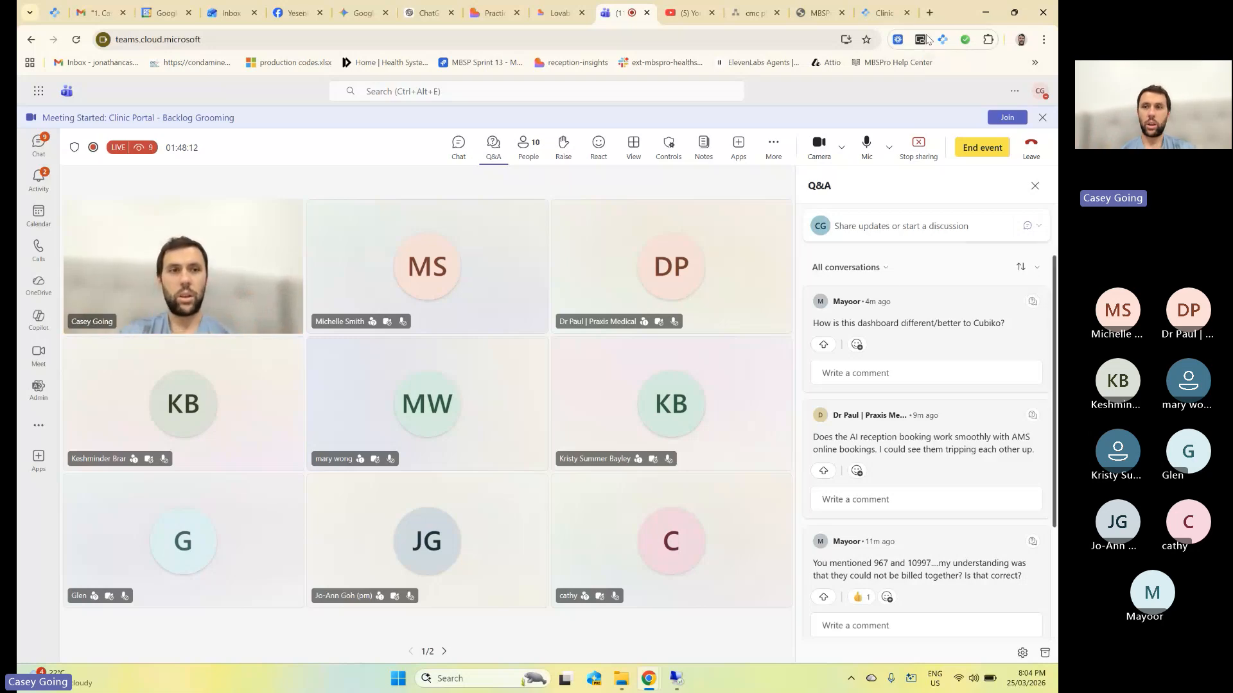
# Load intercom.help/mbspro/en in a new tab and view the MBSPro Masterclass and Live Webinars collection.
pyautogui.click(928, 14)
pyautogui.write('inter')
pyautogui.press('Return')
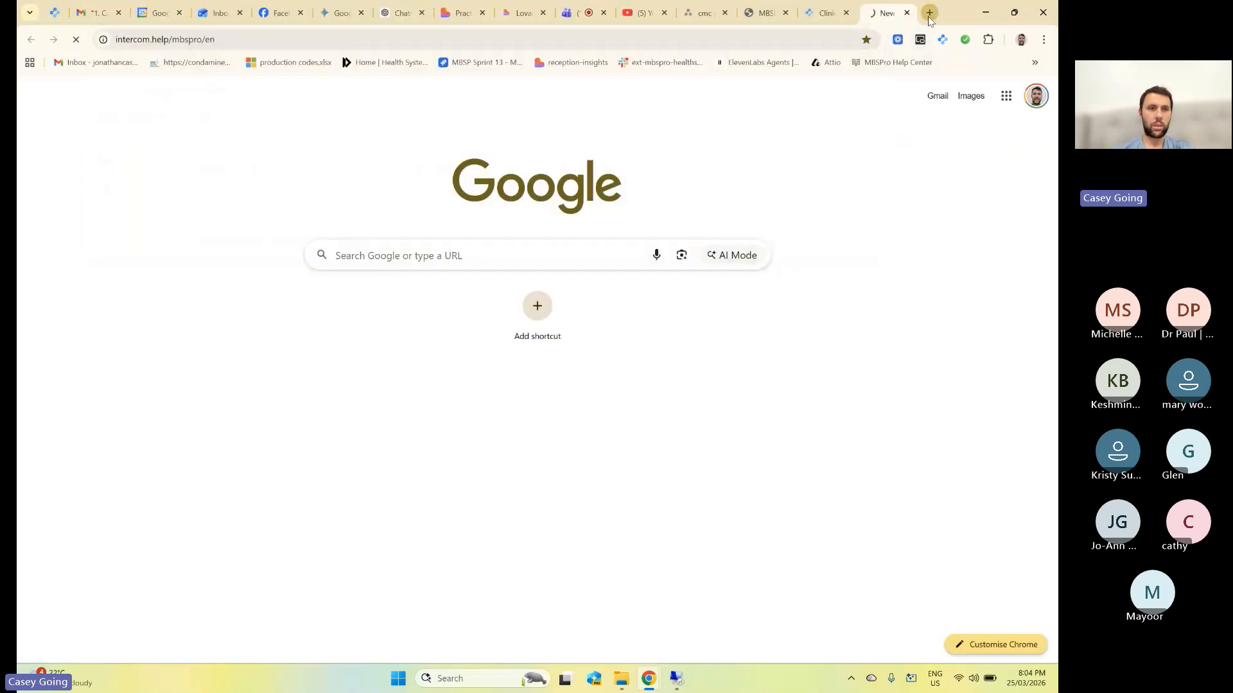
pyautogui.scroll(-2, 432, 195)
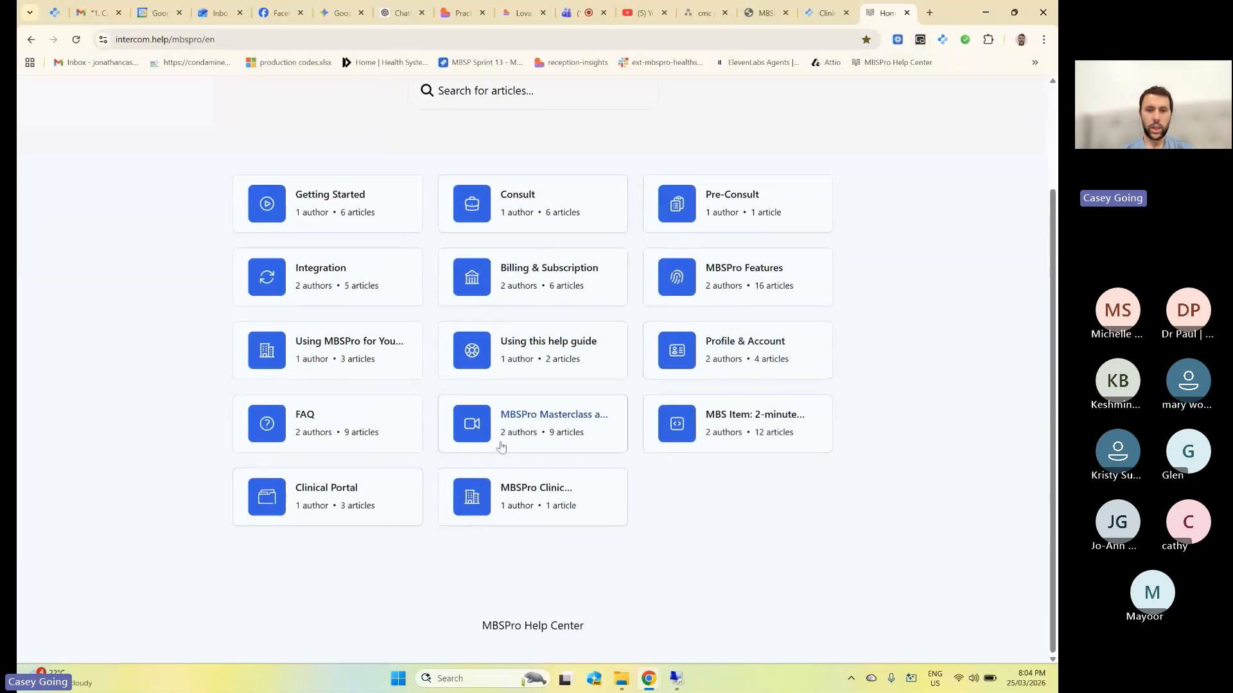
pyautogui.click(542, 442)
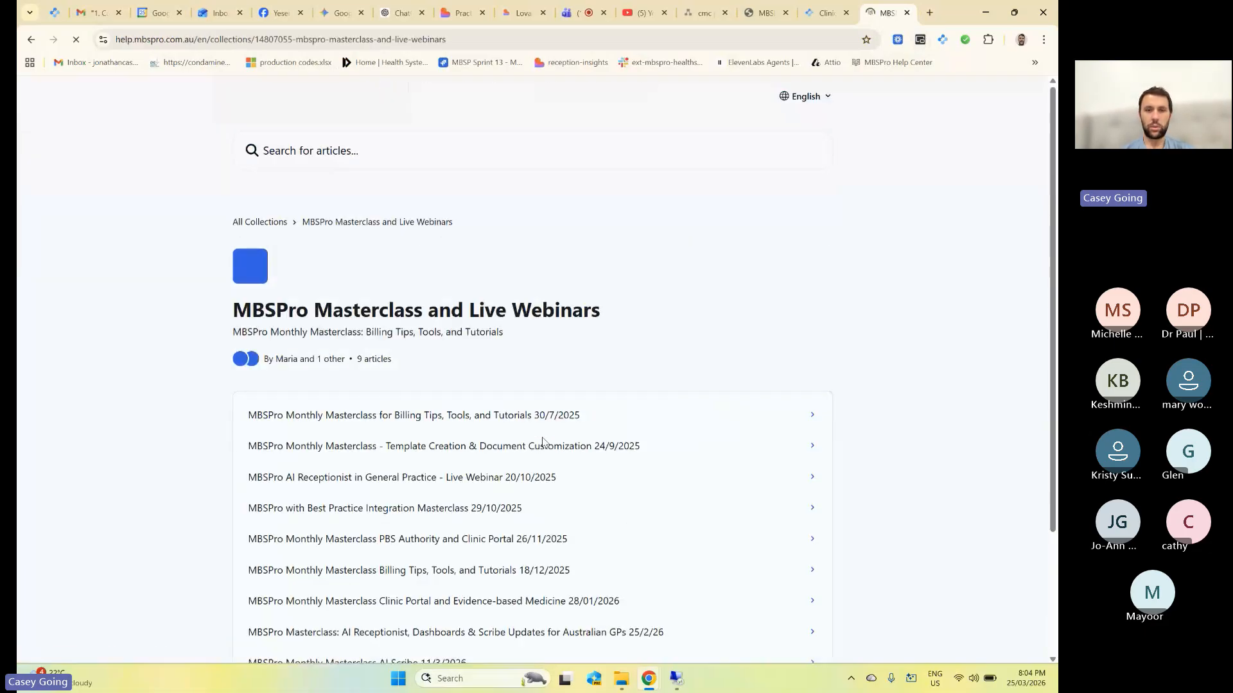
pyautogui.scroll(-3, 542, 440)
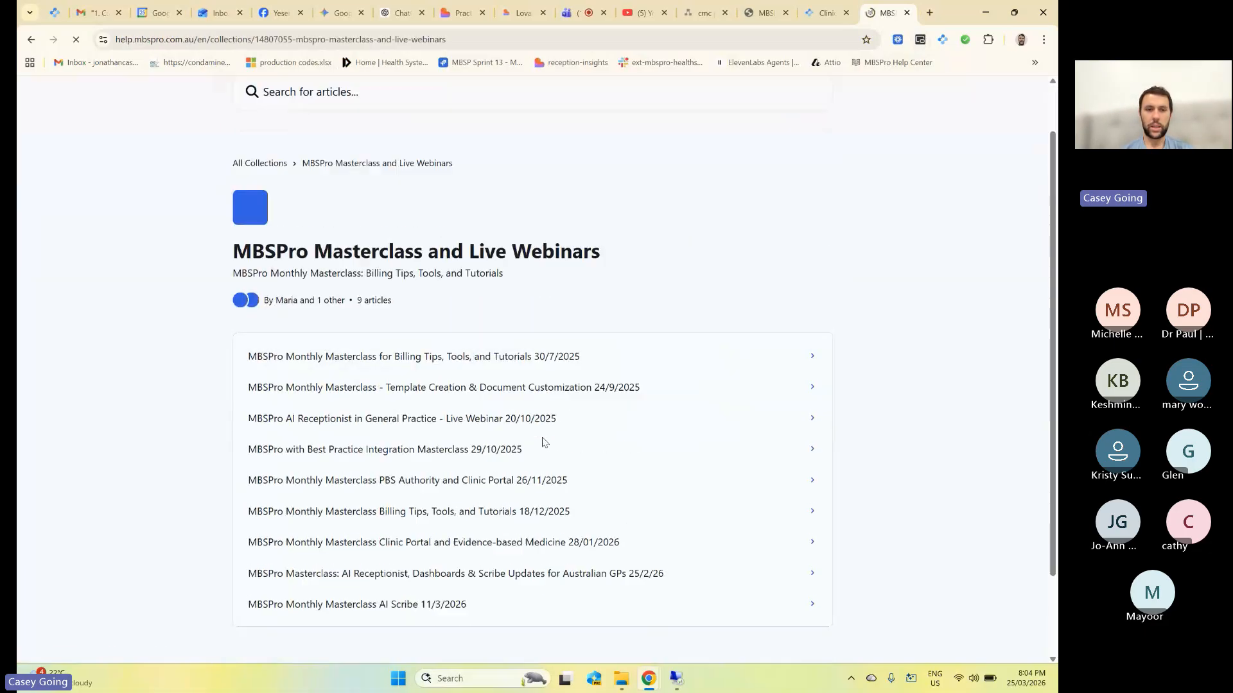
# Go back to the help center home, then return to the Teams meeting and stop screen sharing.
pyautogui.click(31, 39)
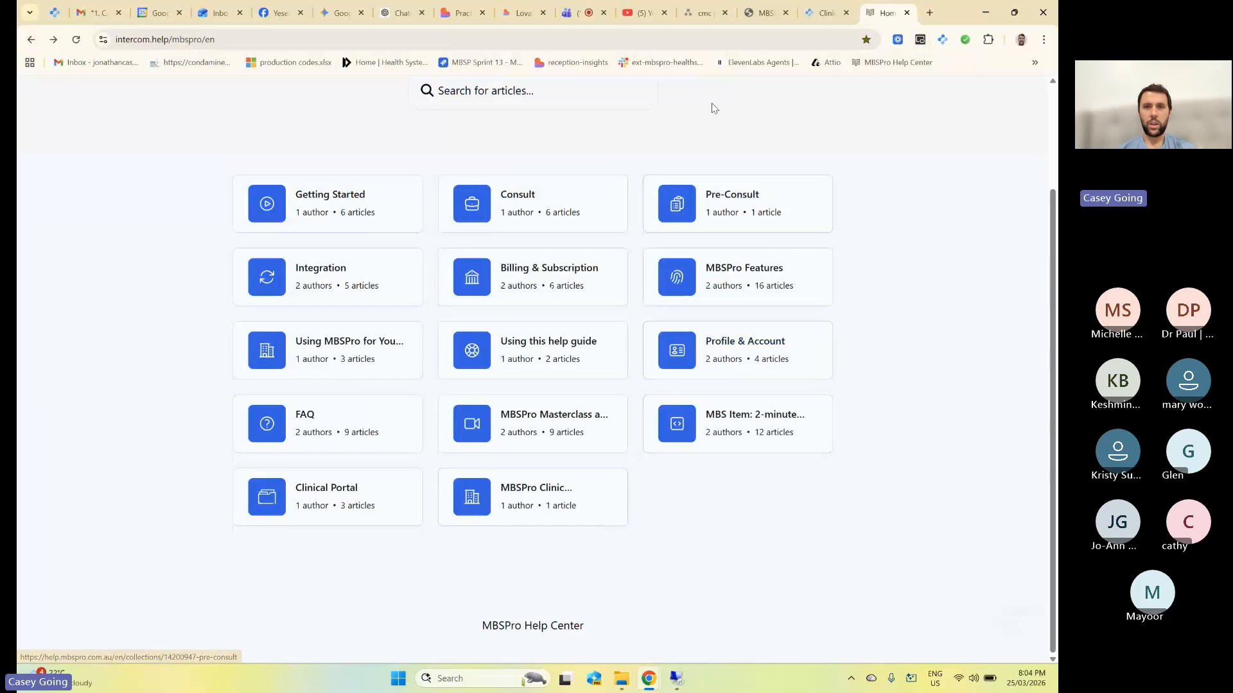
pyautogui.click(579, 14)
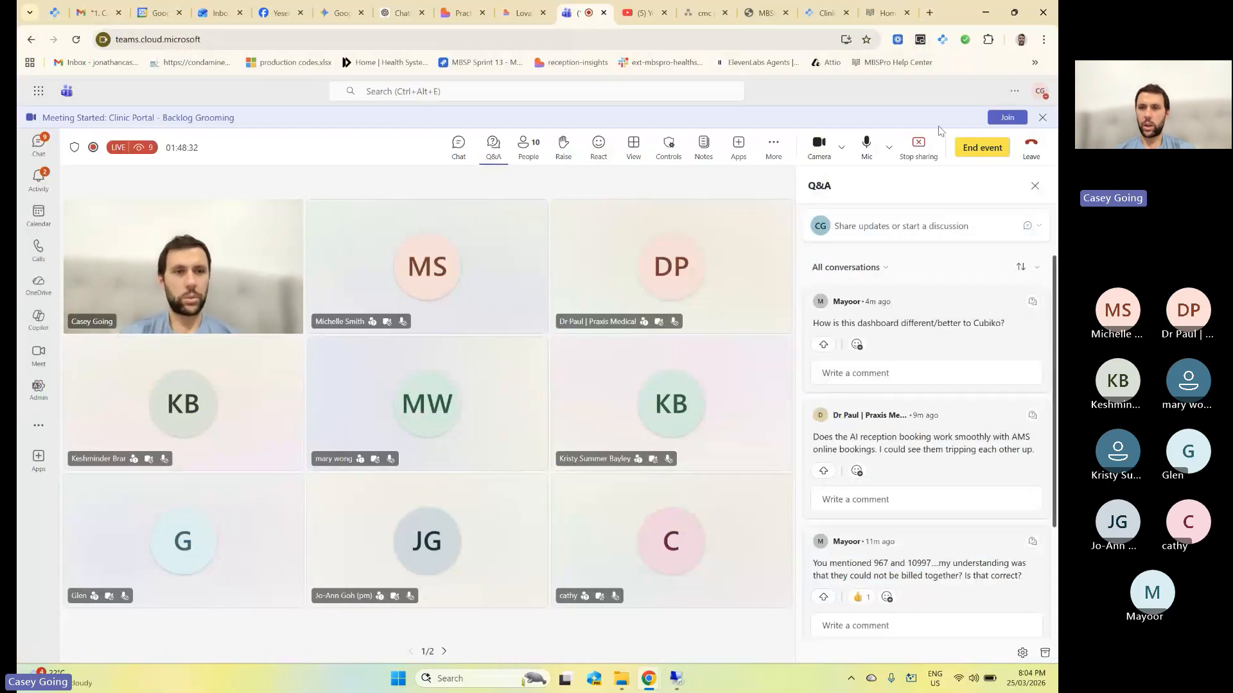
pyautogui.click(918, 146)
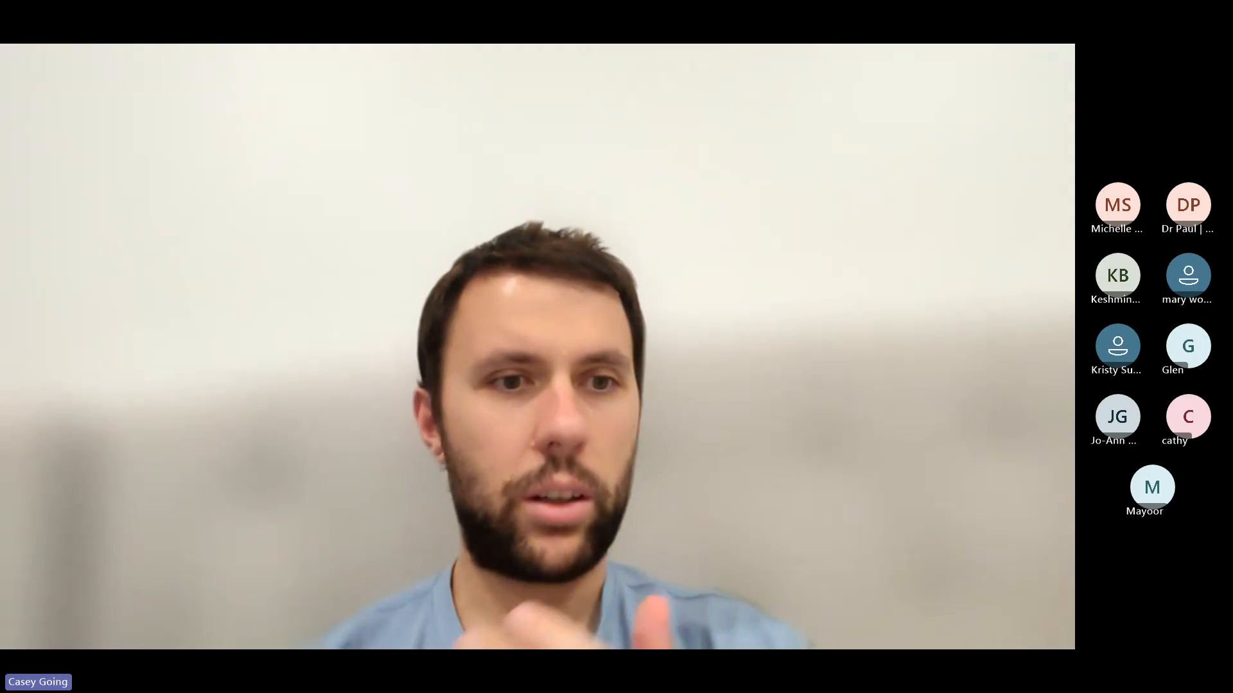